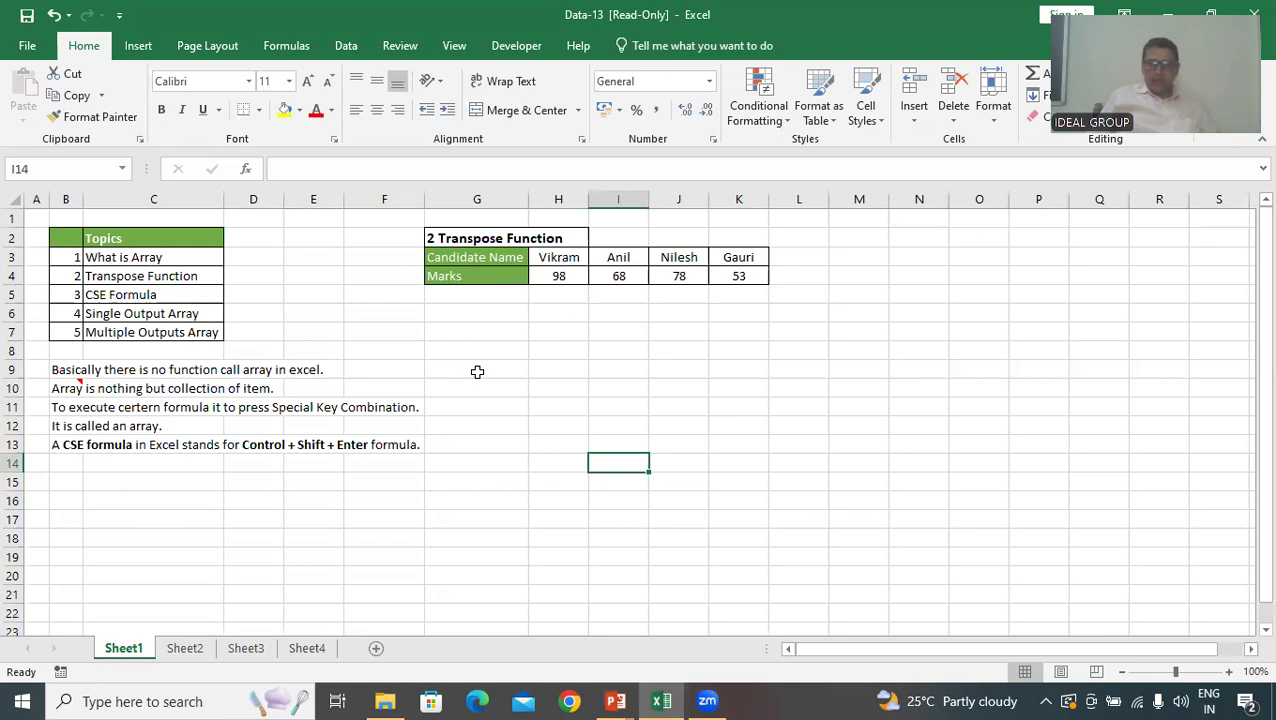
Enter =TRANSPOSE(G3:K4) as an array formula across G8:H12 to transpose the candidate names and marks
{"action": "left_click_drag", "start_coordinate": [470, 350], "coordinate": [548, 409]}
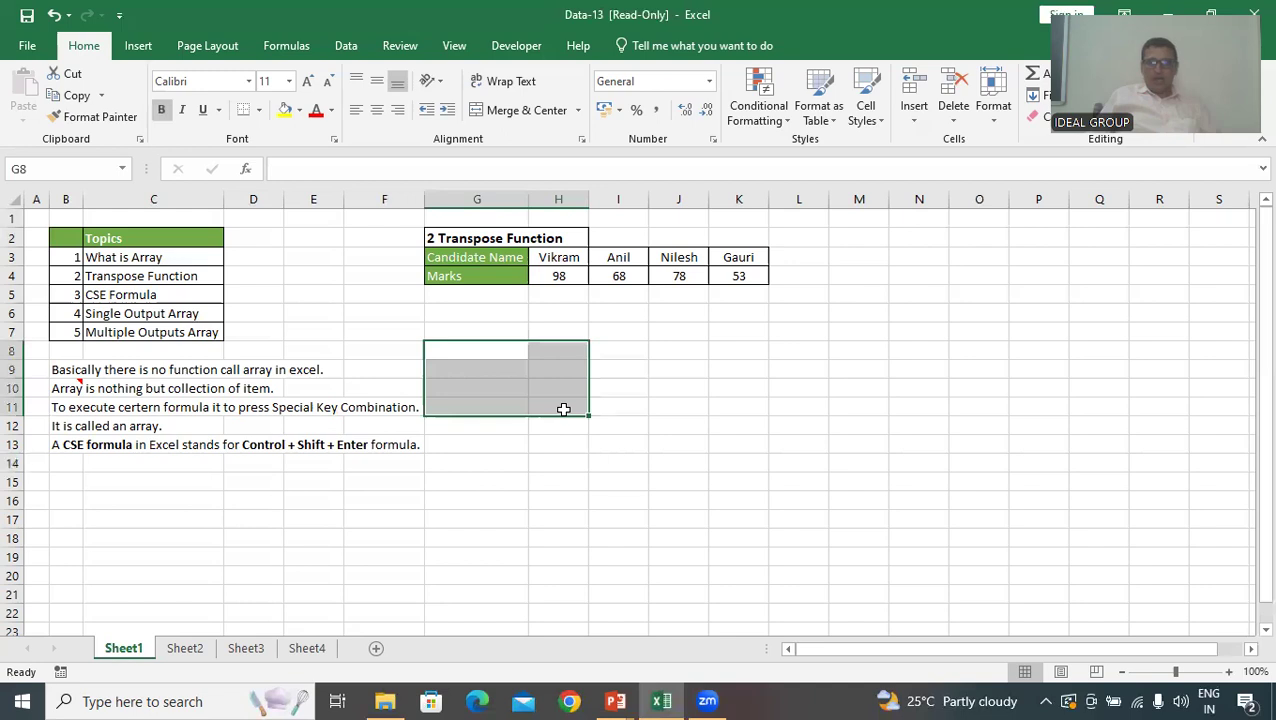
{"action": "left_click_drag", "start_coordinate": [464, 351], "coordinate": [553, 428]}
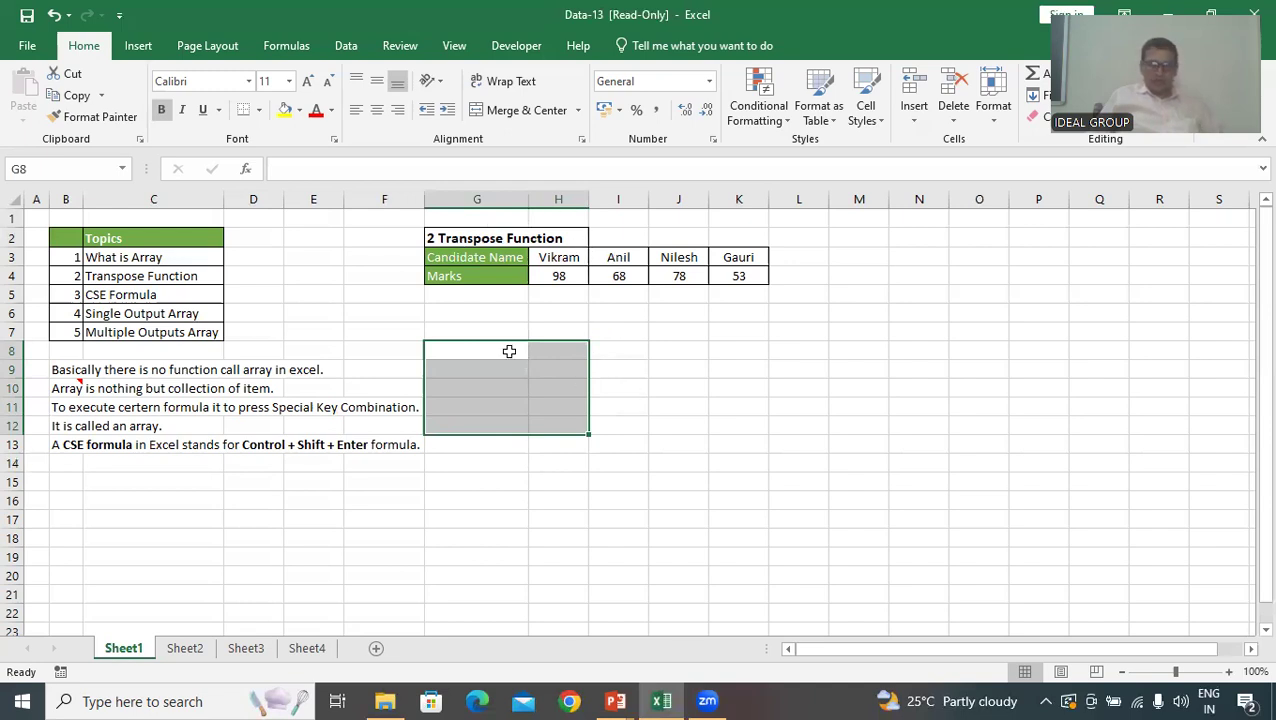
{"action": "type", "text": "="}
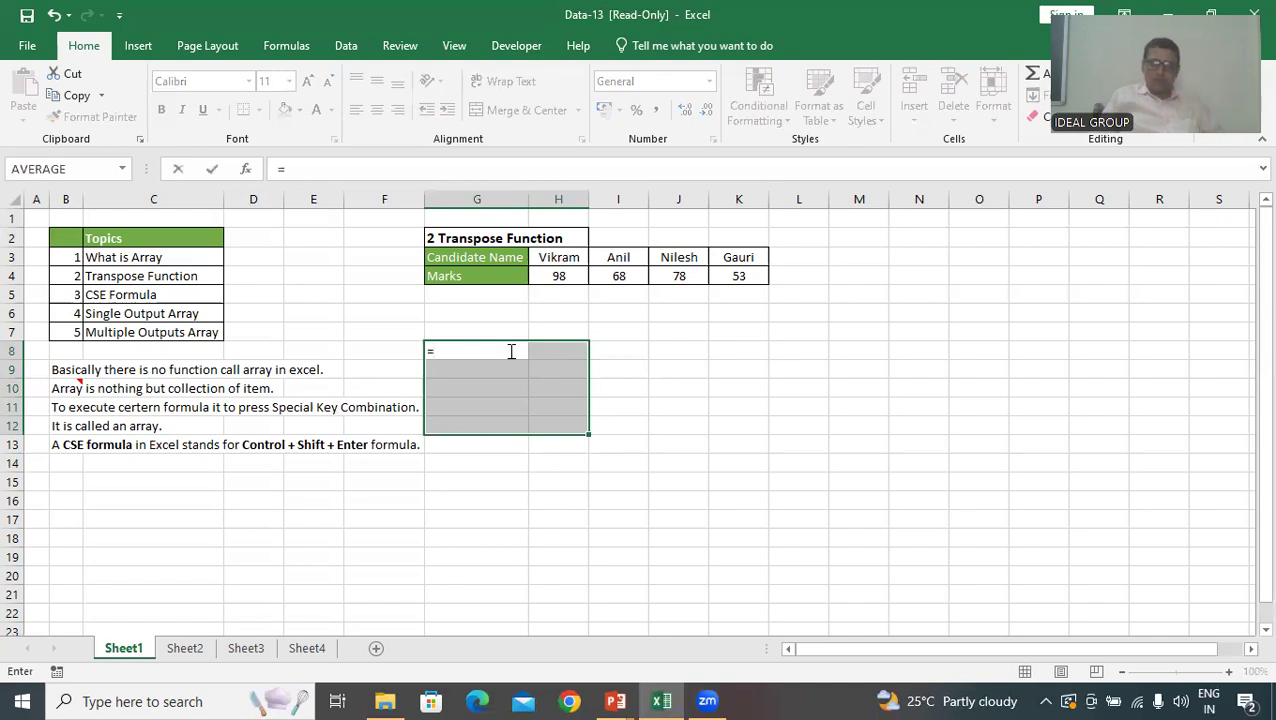
{"action": "type", "text": "tr"}
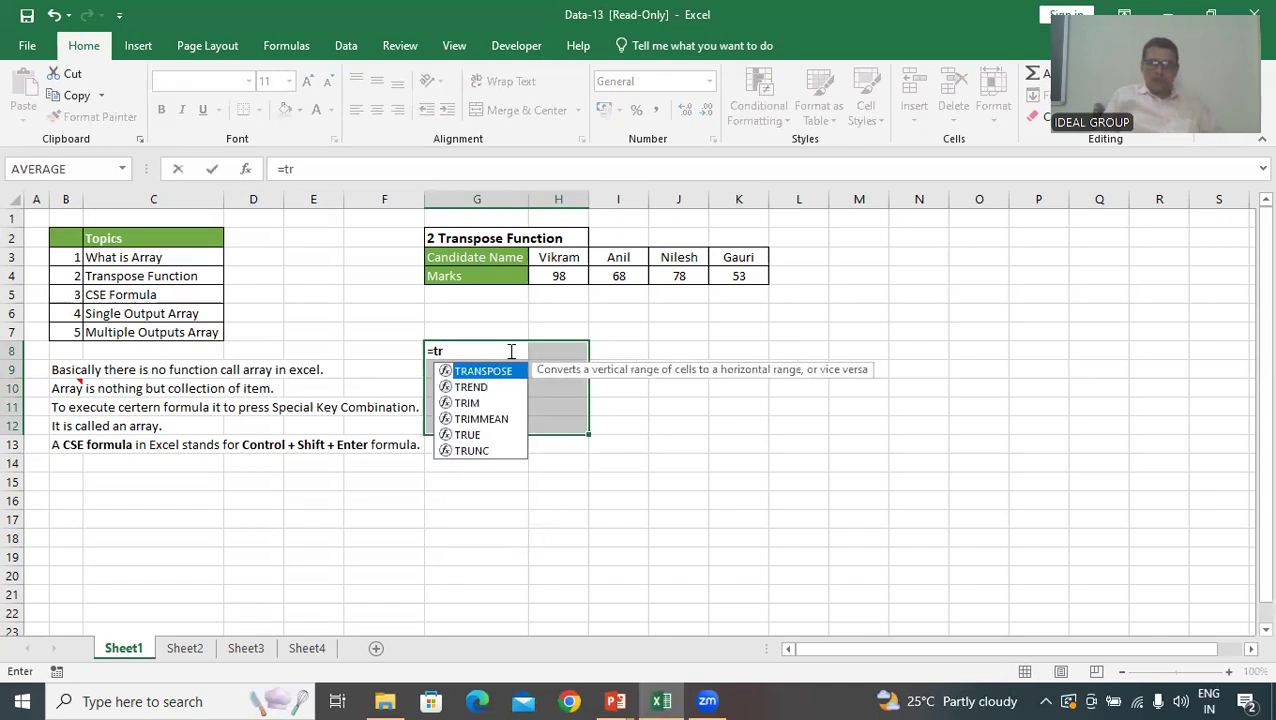
{"action": "key", "text": "Tab"}
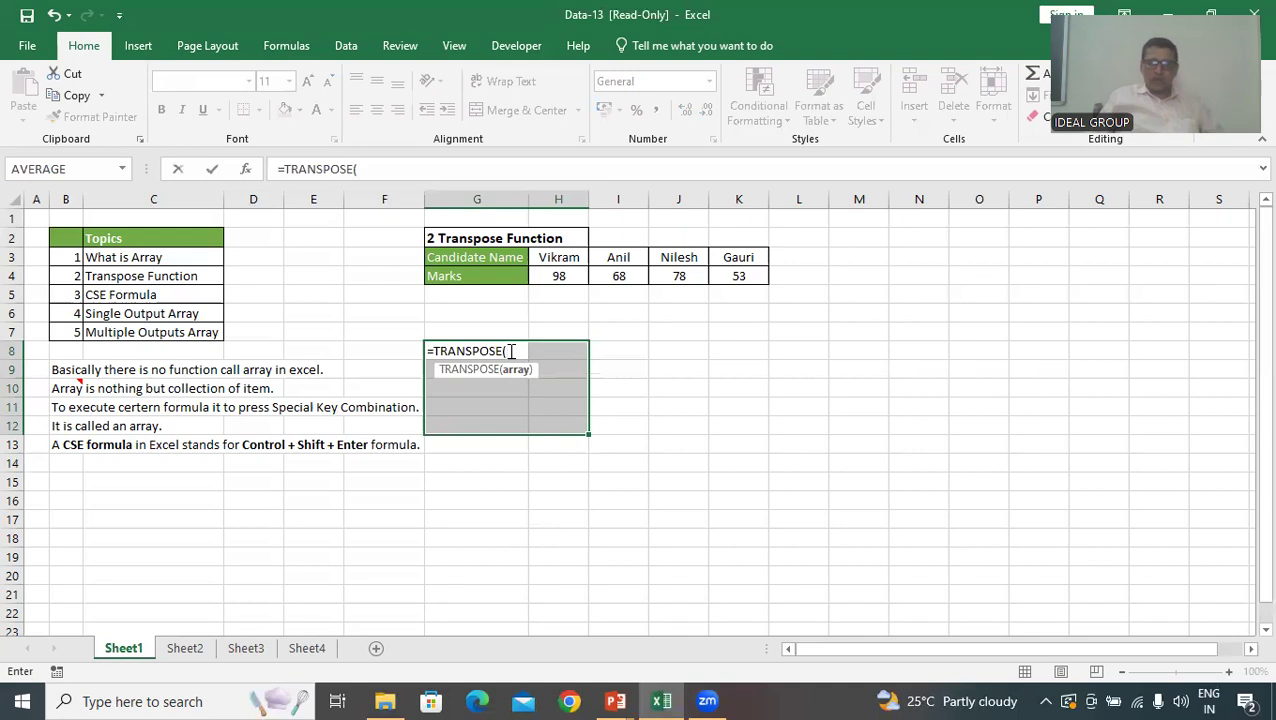
{"action": "left_click", "coordinate": [519, 372]}
{"action": "left_click", "coordinate": [467, 262]}
{"action": "left_click_drag", "start_coordinate": [467, 264], "coordinate": [743, 276]}
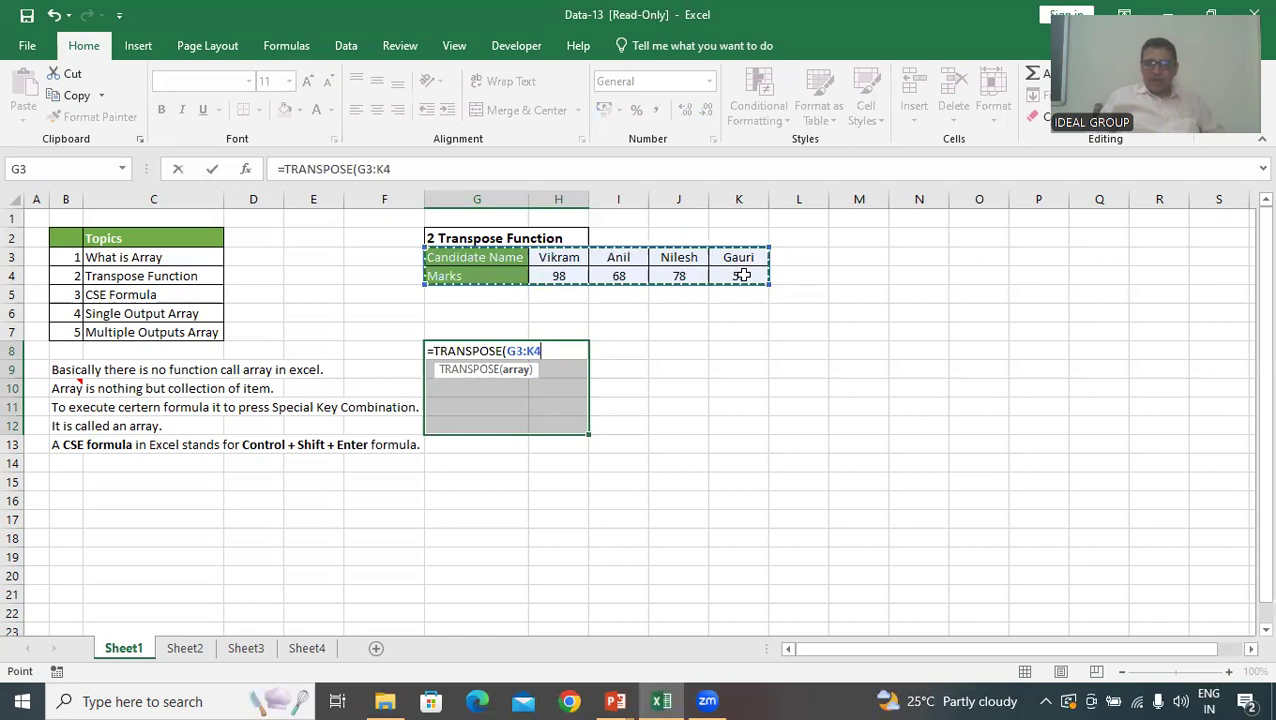
{"action": "type", "text": ")"}
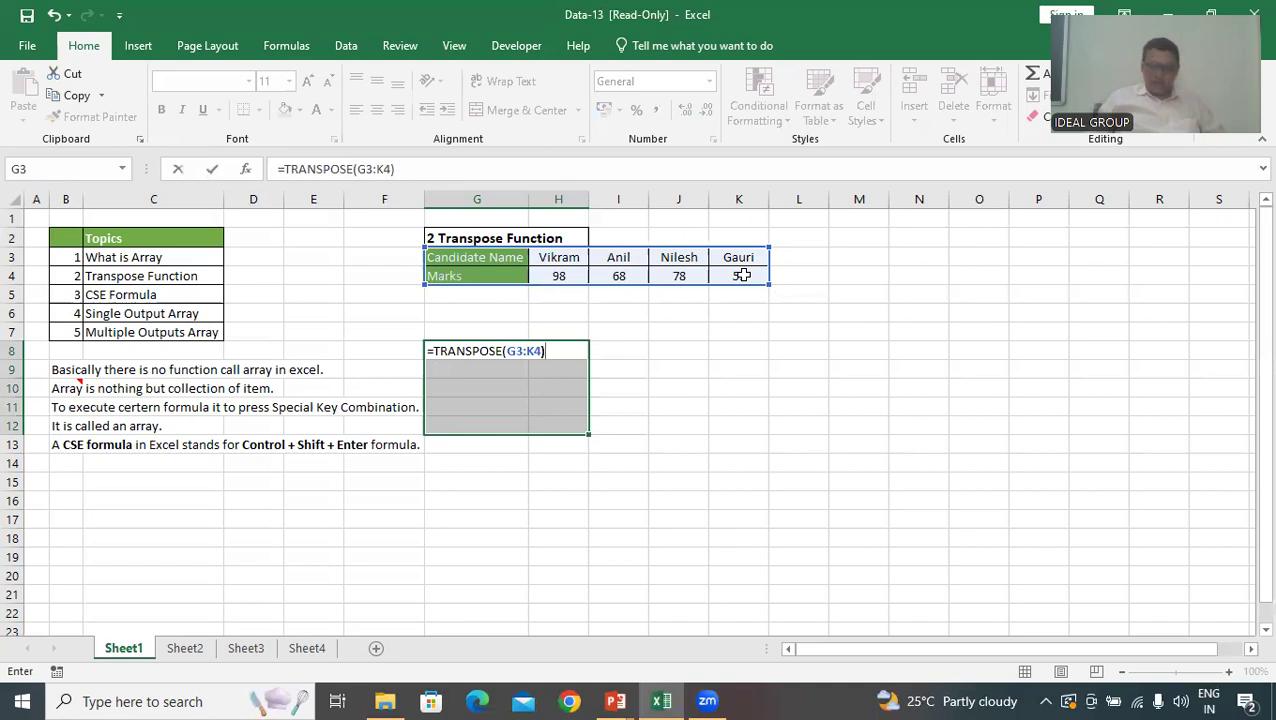
{"action": "key", "text": "ctrl+shift+Return"}
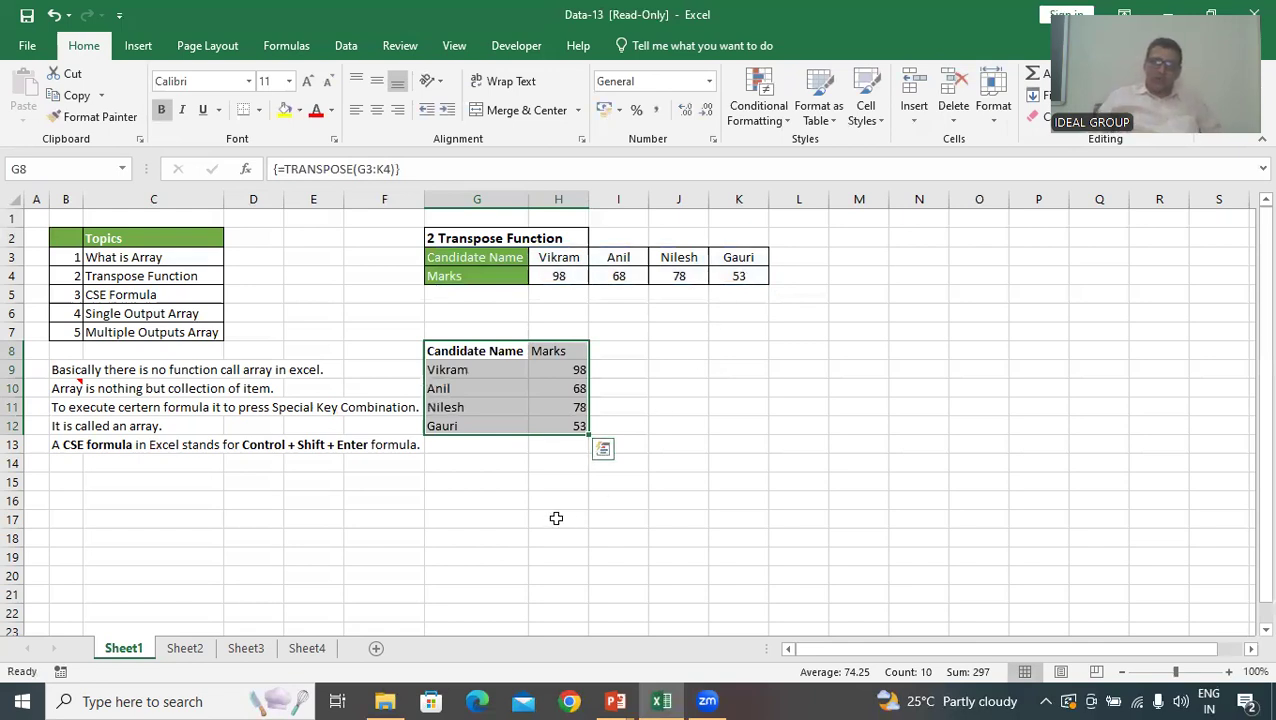
Examine the array formula in the transposed cells of G8:H12
{"action": "left_click", "coordinate": [503, 483]}
{"action": "left_click", "coordinate": [463, 352]}
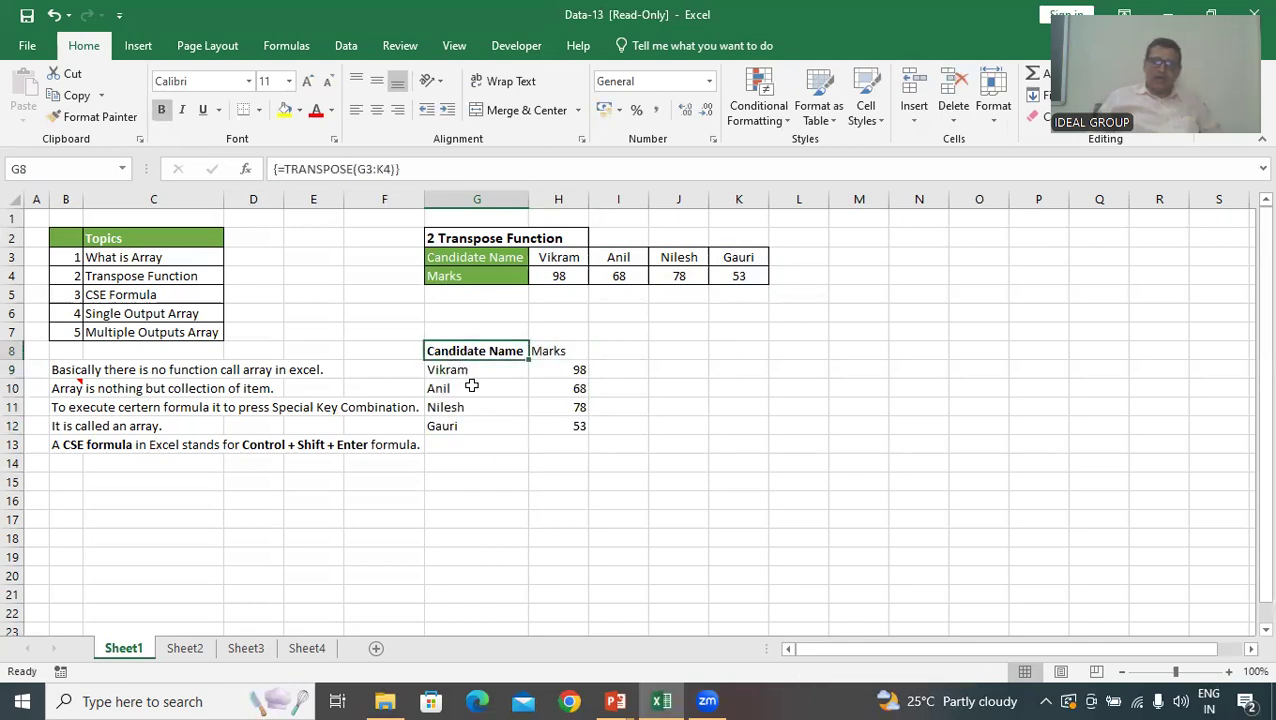
{"action": "left_click", "coordinate": [450, 370]}
{"action": "left_click", "coordinate": [455, 388]}
{"action": "left_click", "coordinate": [484, 425]}
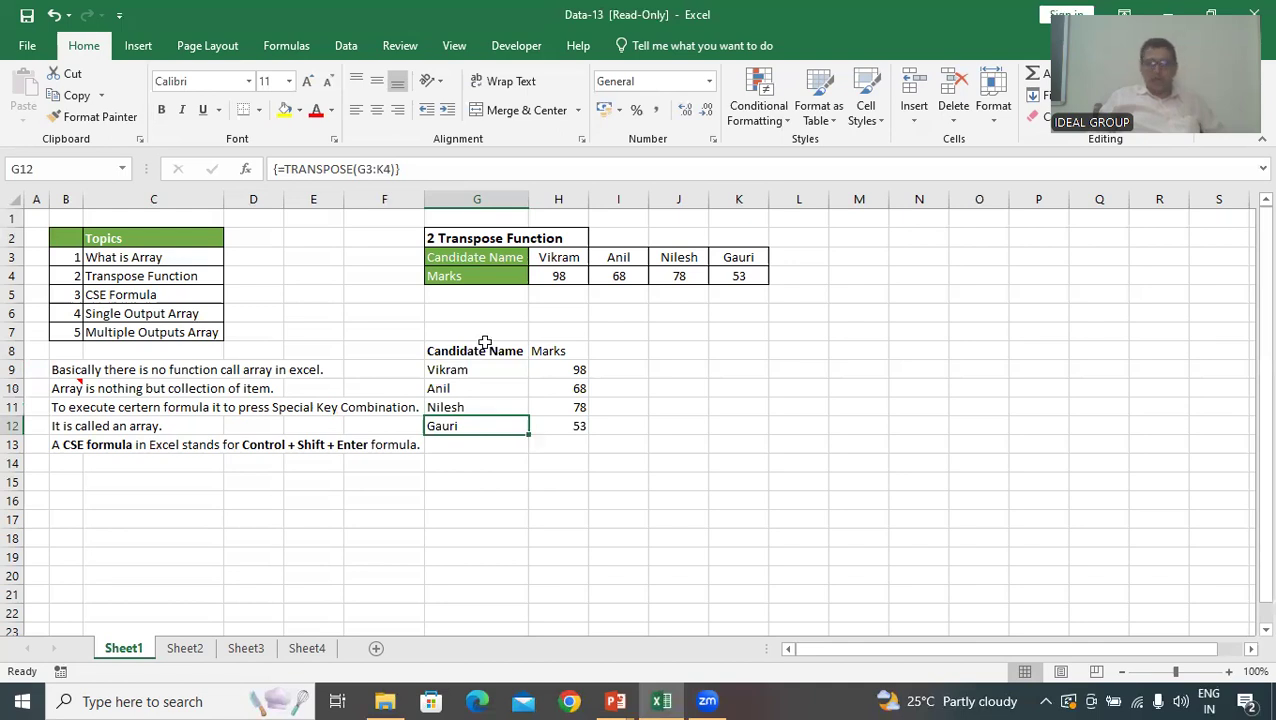
{"action": "left_click_drag", "start_coordinate": [440, 348], "coordinate": [578, 424]}
{"action": "left_click", "coordinate": [540, 482]}
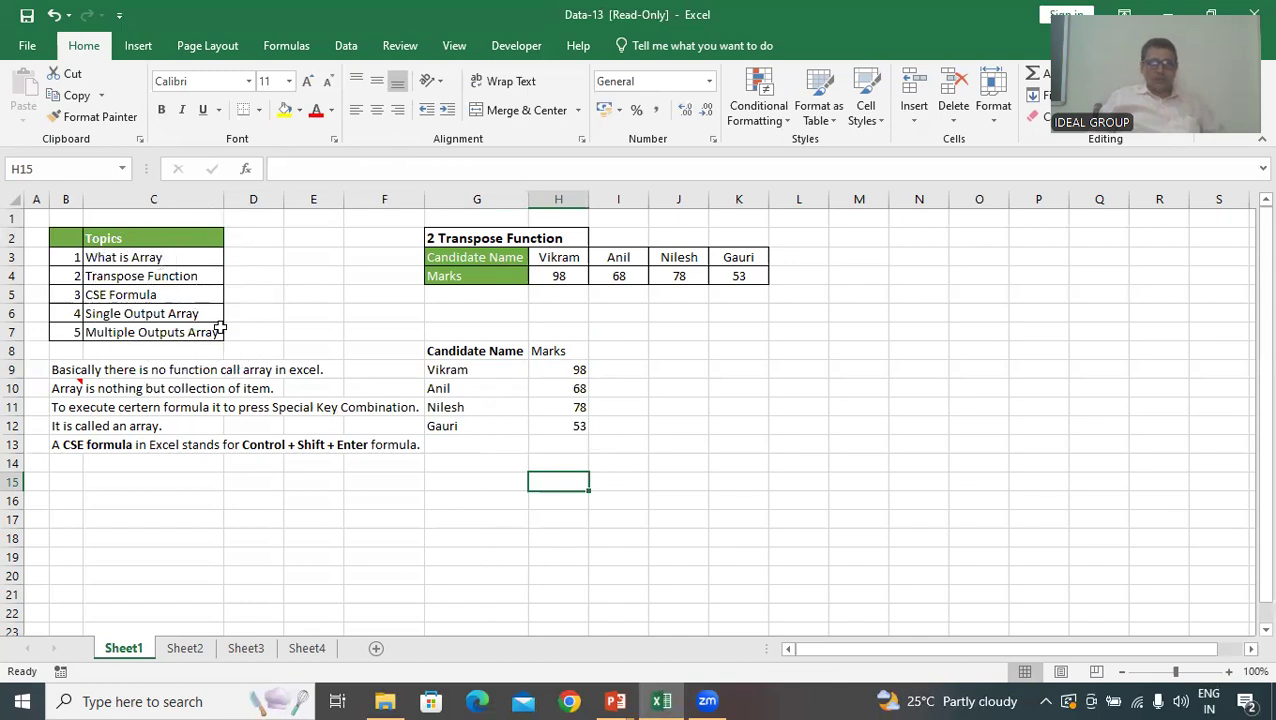
Clear the product amounts and Total Amount in E3:E8 on Sheet2
{"action": "left_click", "coordinate": [195, 652]}
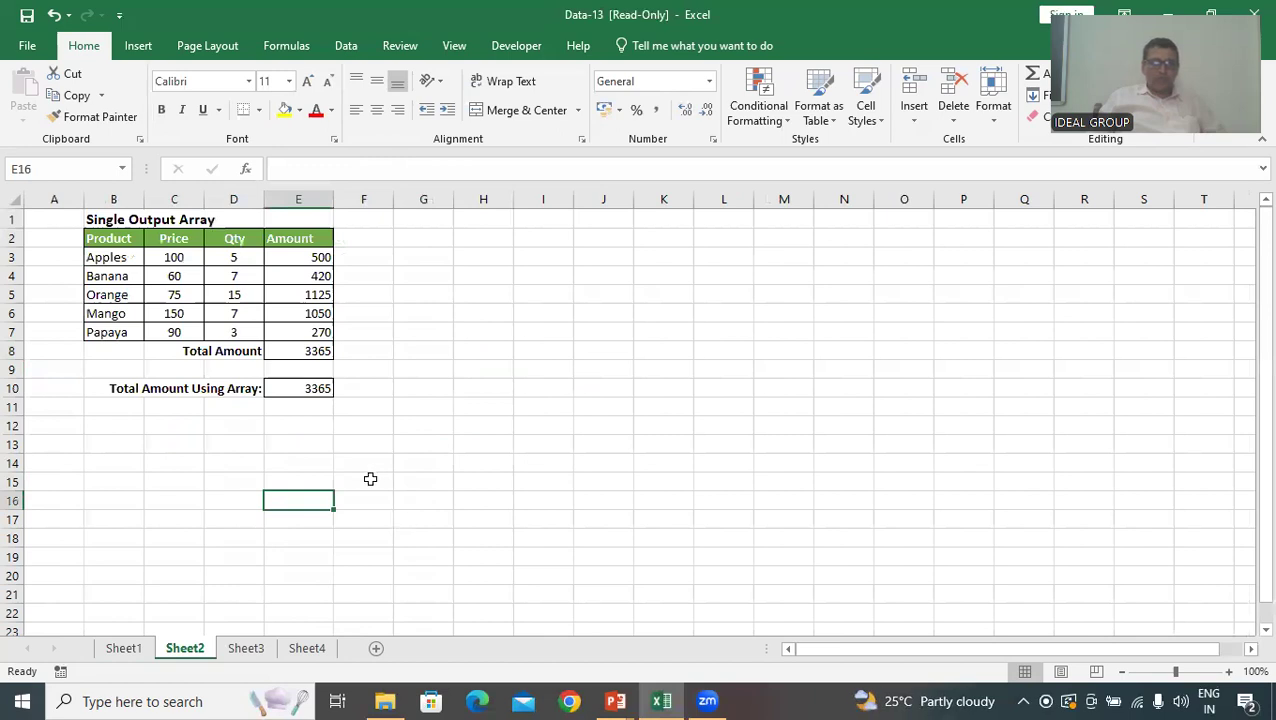
{"action": "left_click_drag", "start_coordinate": [318, 257], "coordinate": [318, 351]}
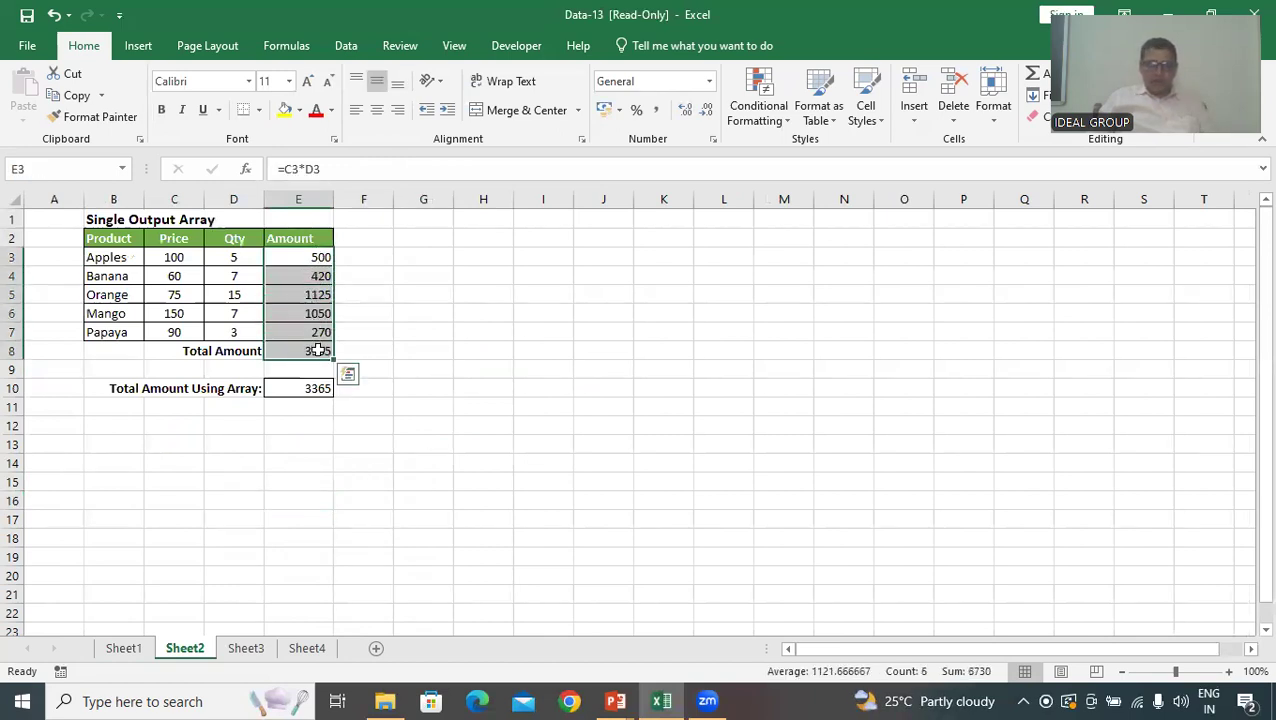
{"action": "key", "text": "Delete"}
{"action": "left_click", "coordinate": [279, 516]}
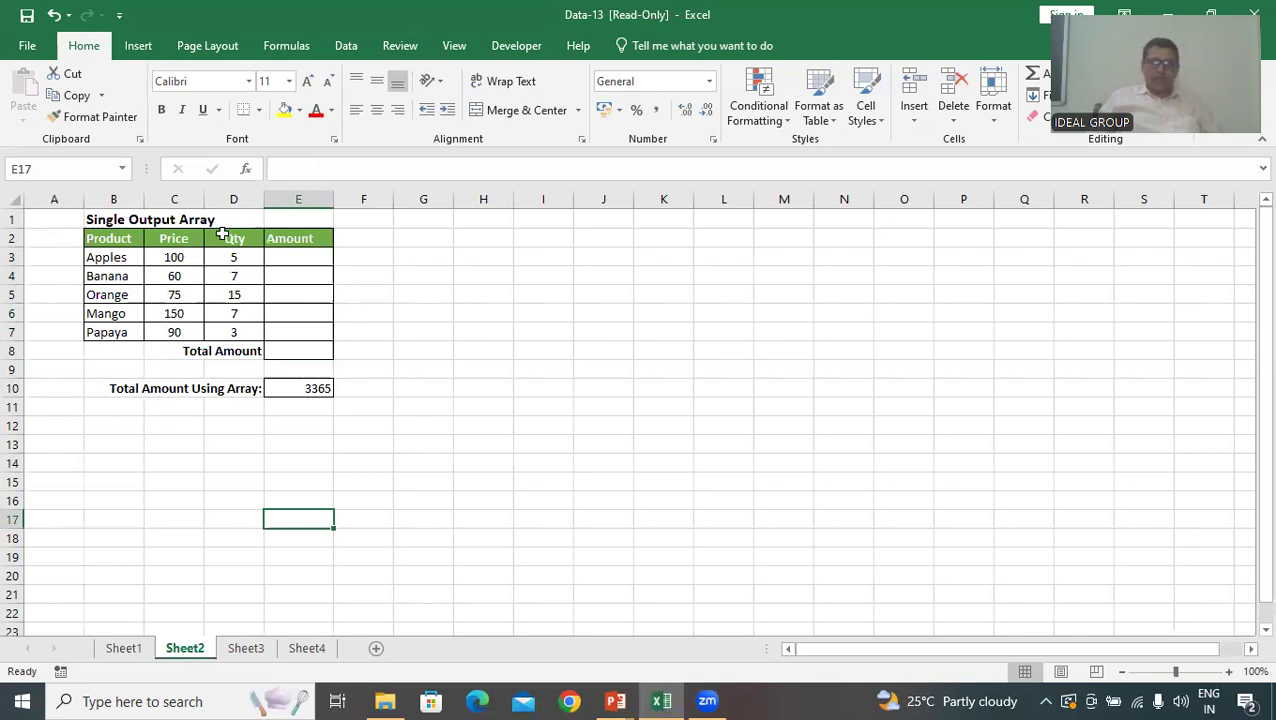
Calculate the Apples amount in E3 with the formula =C3*D3
{"action": "left_click", "coordinate": [299, 257]}
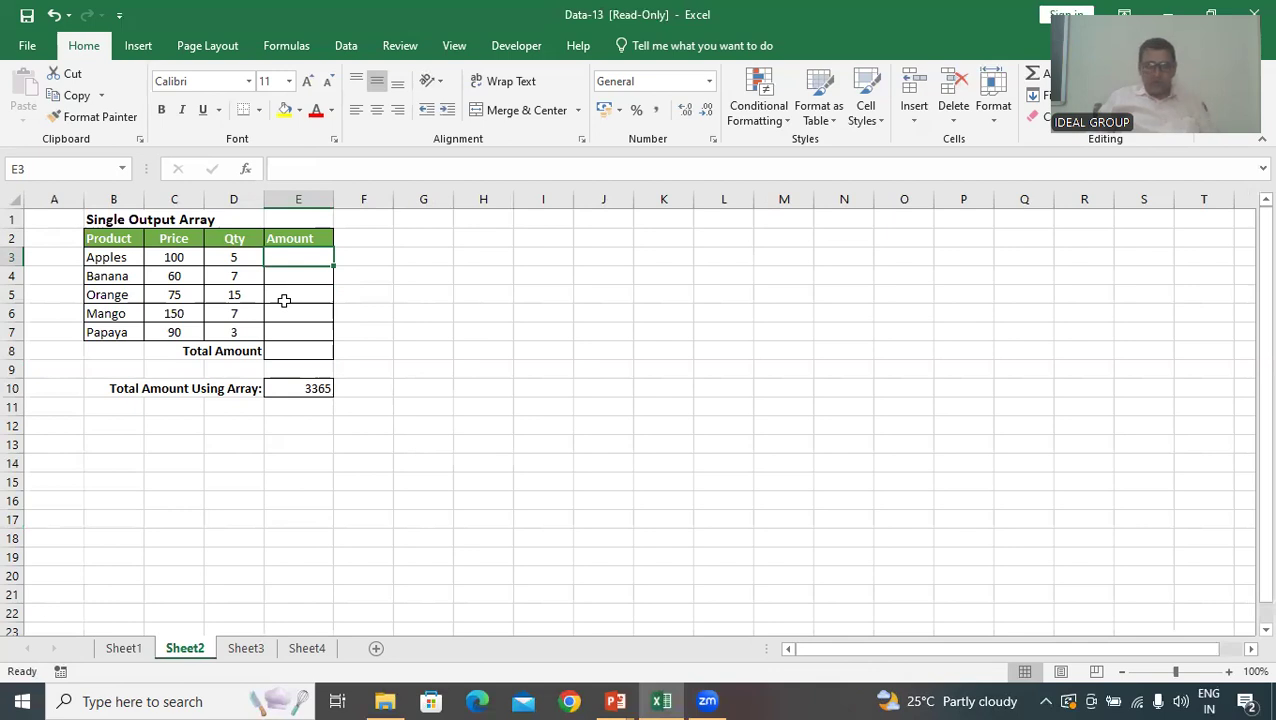
{"action": "type", "text": "="}
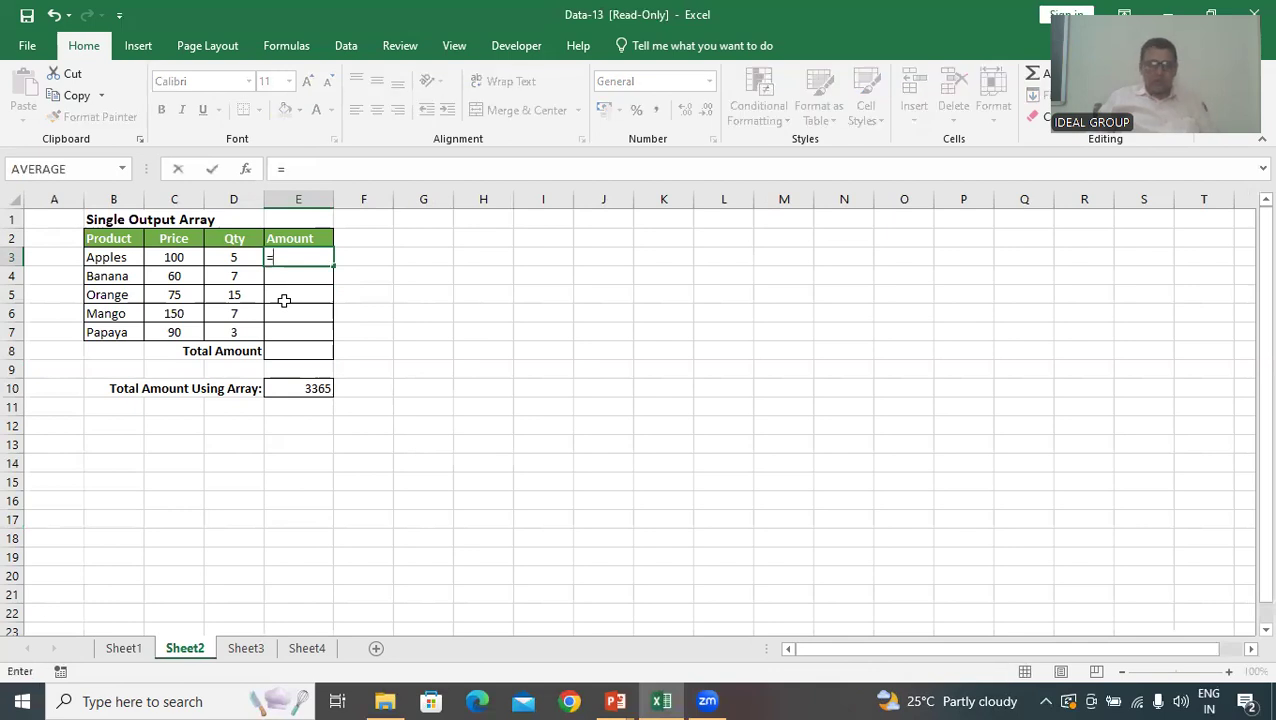
{"action": "left_click", "coordinate": [178, 258]}
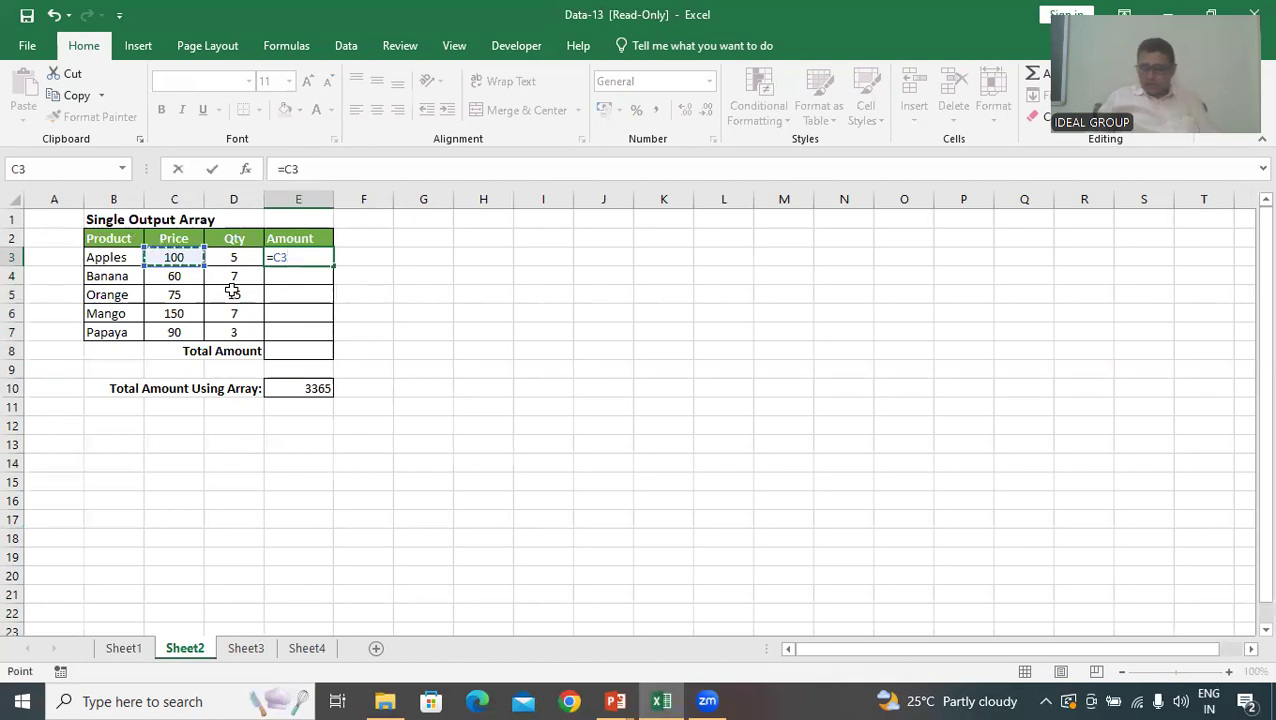
{"action": "type", "text": "*"}
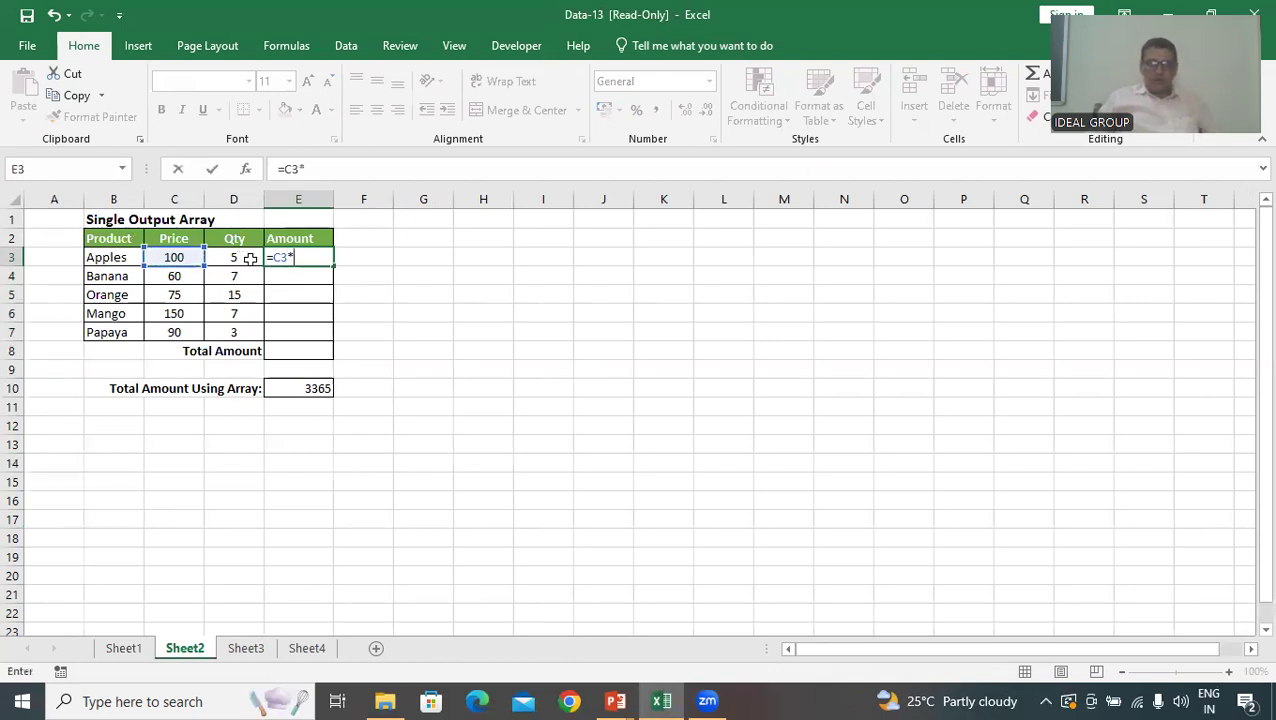
{"action": "left_click", "coordinate": [248, 258]}
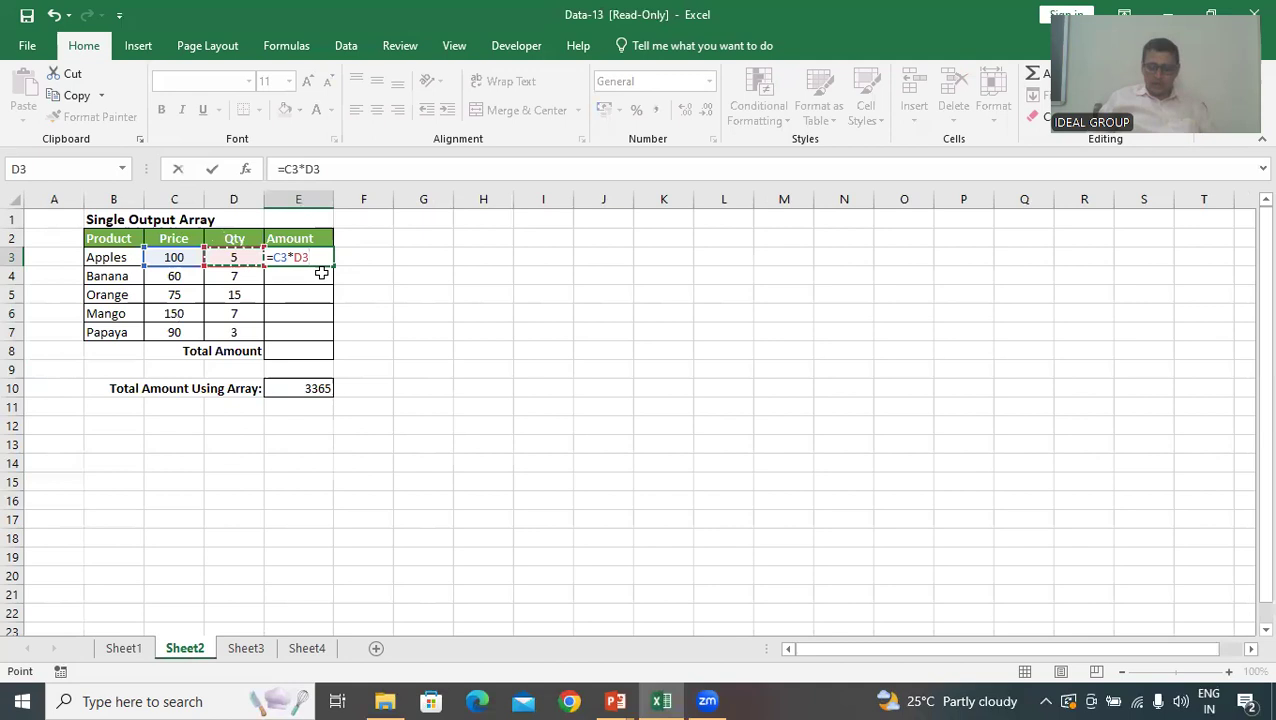
{"action": "key", "text": "Return"}
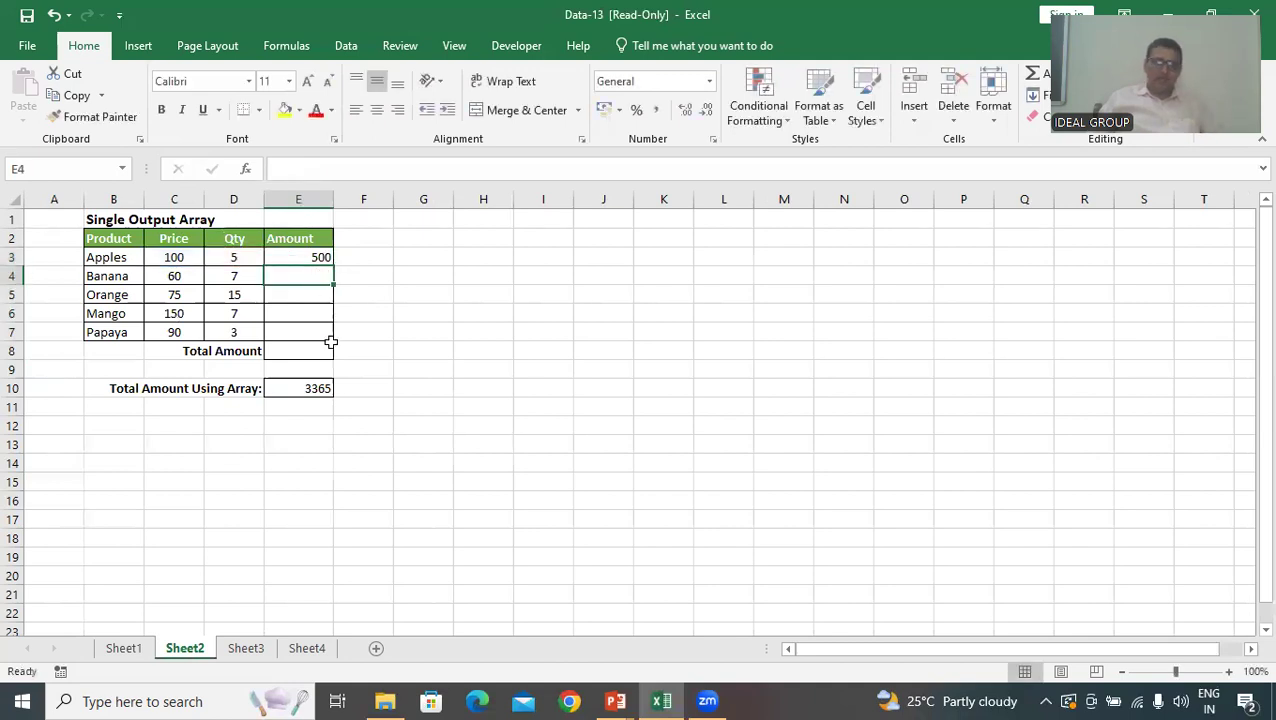
Fill the amount formula from E3 down through the Papaya row, leaving the Total Amount cell E8 empty
{"action": "left_click", "coordinate": [318, 260]}
{"action": "left_click_drag", "start_coordinate": [331, 266], "coordinate": [332, 358]}
{"action": "left_click", "coordinate": [326, 351]}
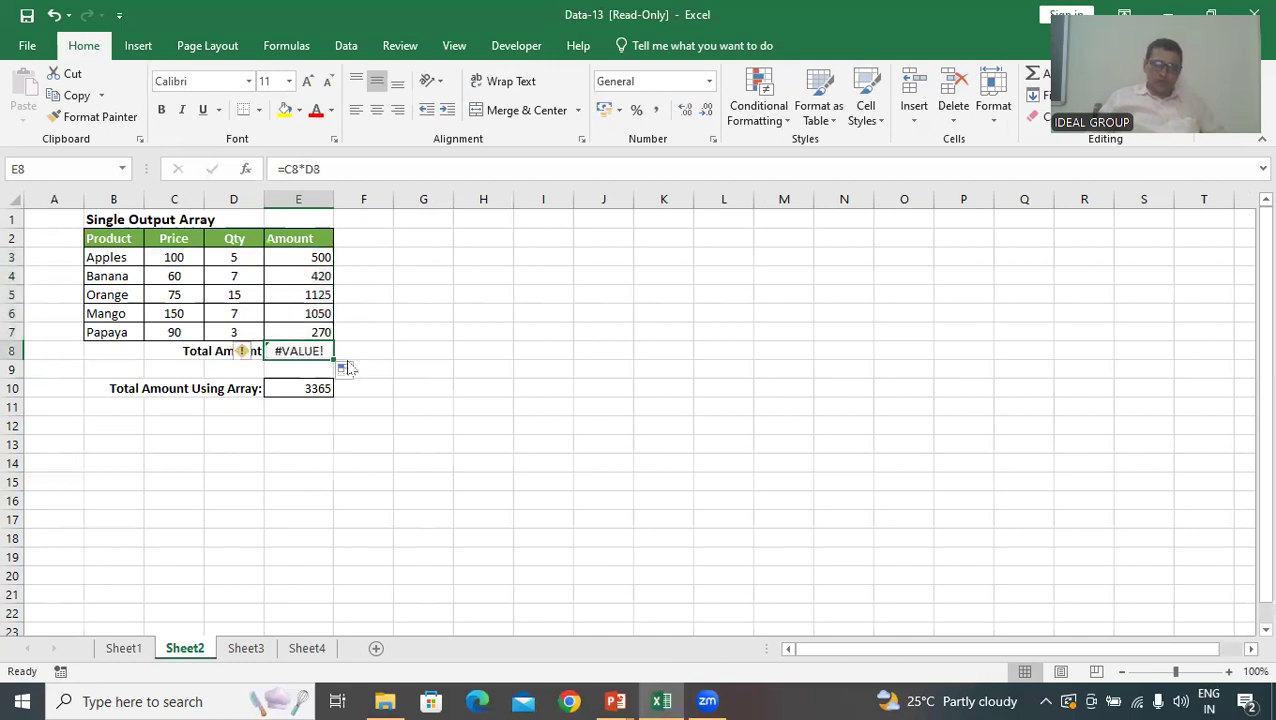
{"action": "key", "text": "Delete"}
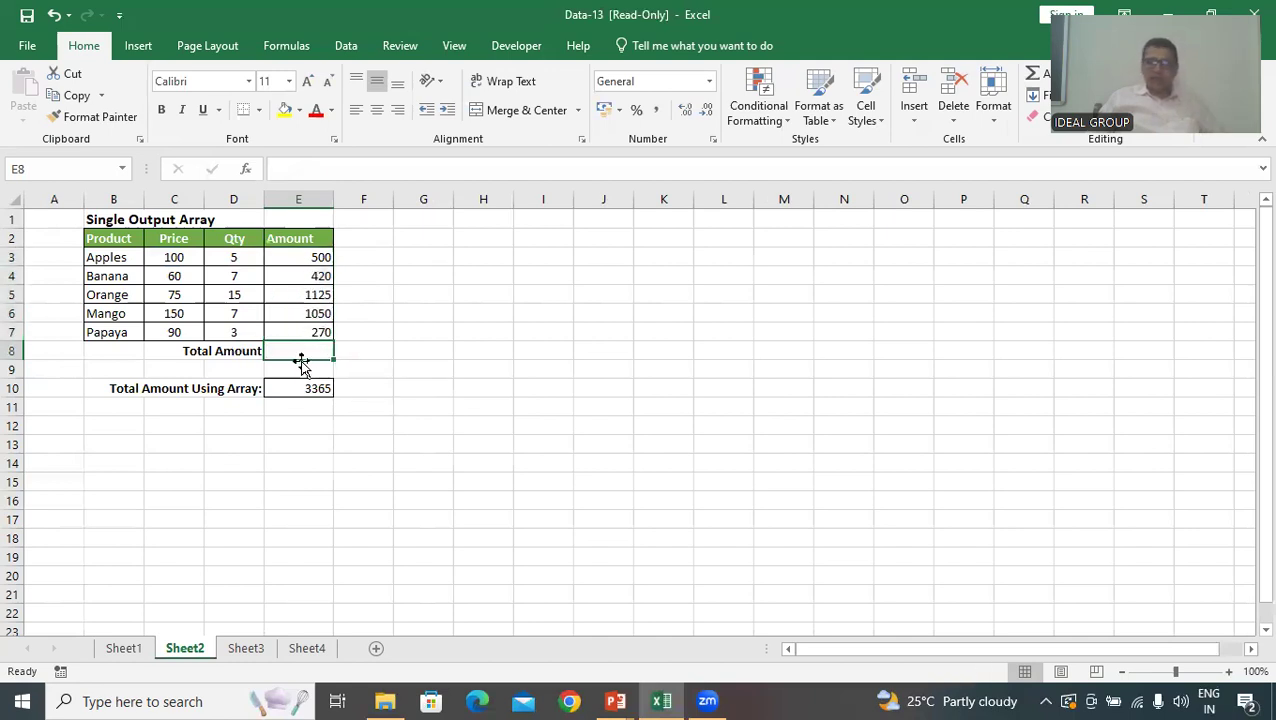
{"action": "left_click", "coordinate": [343, 352]}
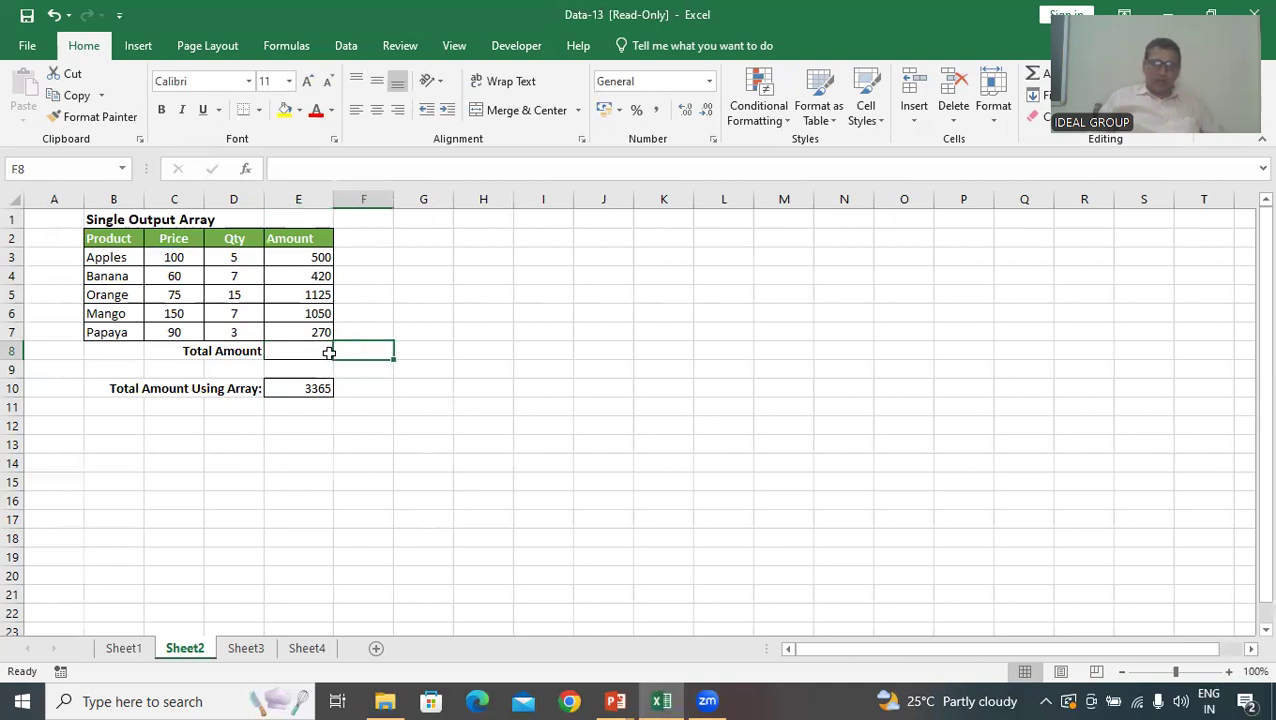
Total the product amounts in E8 with the formula =SUM(E3:E7)
{"action": "left_click", "coordinate": [329, 352]}
{"action": "key", "text": "ctrl"}
{"action": "type", "text": "s"}
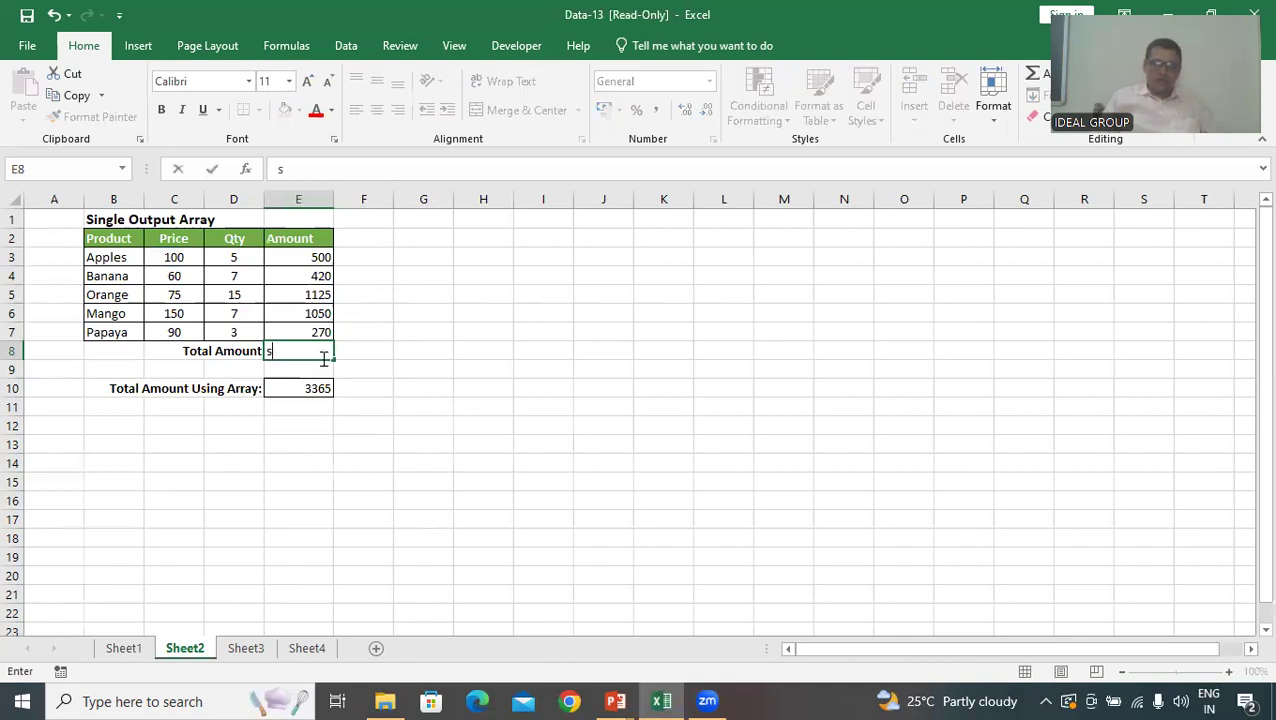
{"action": "key", "text": "BackSpace"}
{"action": "key", "text": "BackSpace"}
{"action": "key", "text": "BackSpace"}
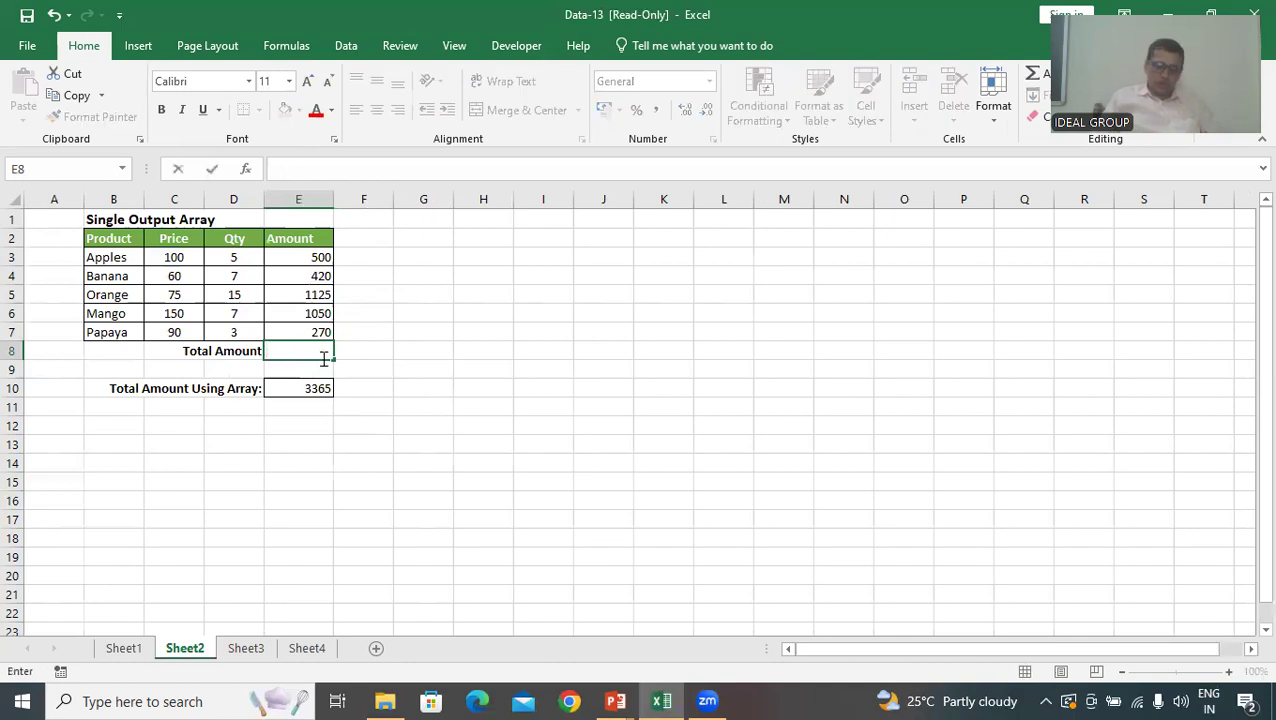
{"action": "type", "text": "=sum"}
{"action": "key", "text": "Tab"}
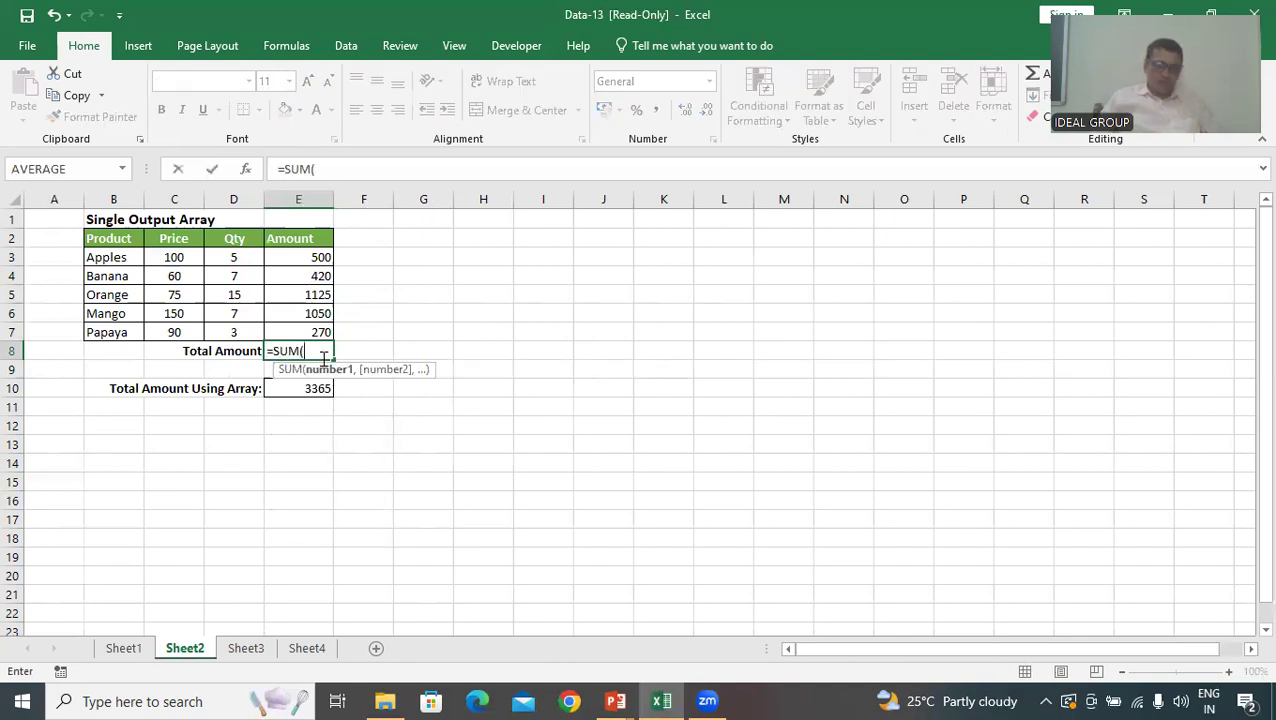
{"action": "left_click_drag", "start_coordinate": [313, 259], "coordinate": [293, 325]}
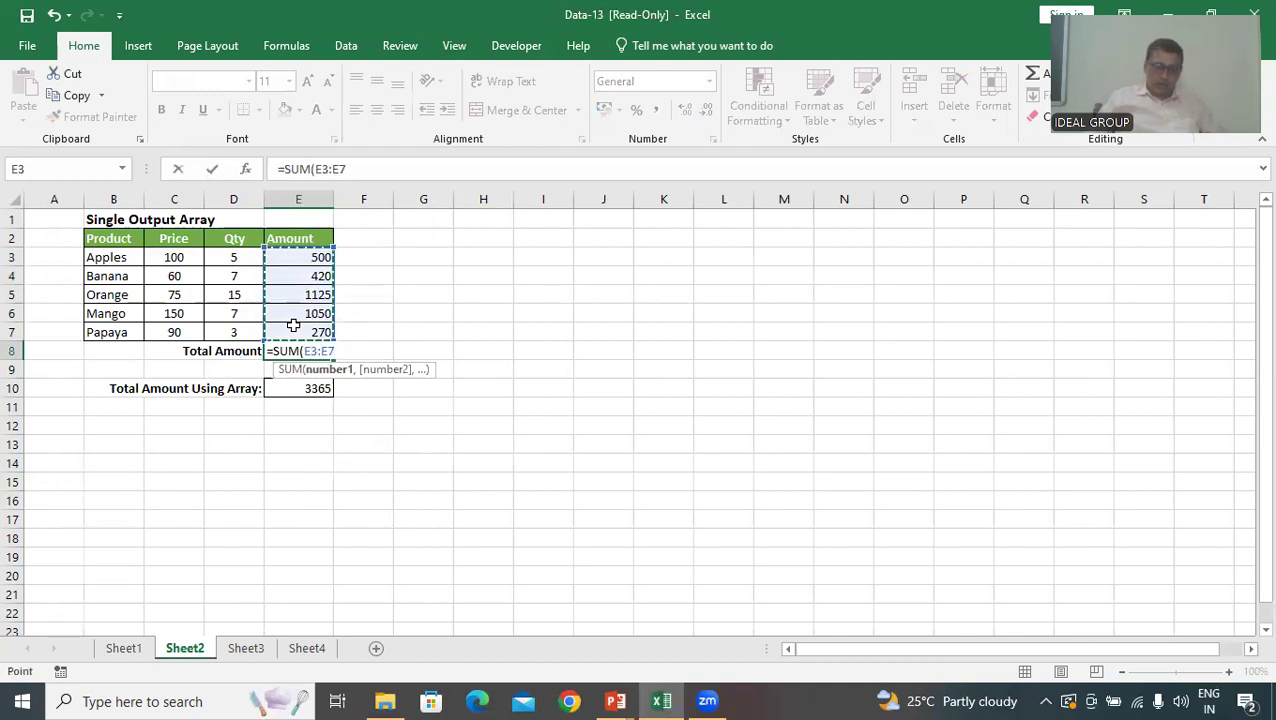
{"action": "type", "text": ")"}
{"action": "key", "text": "Return"}
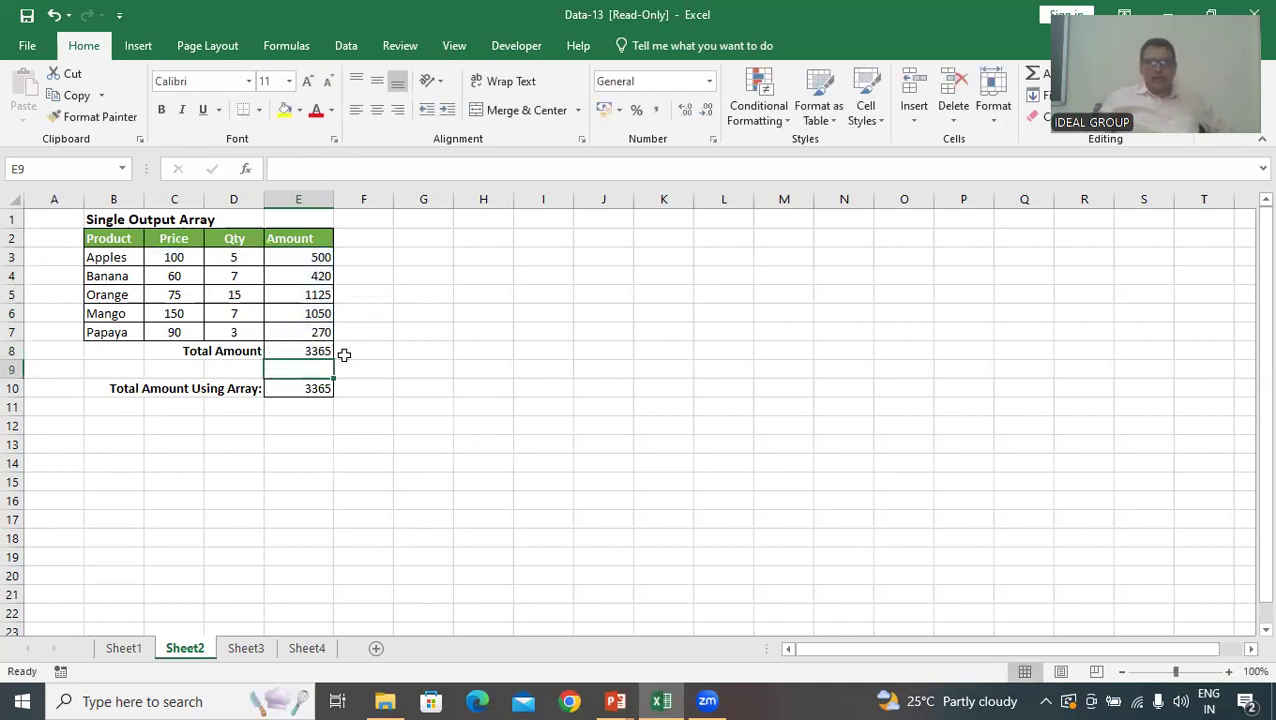
Clear the existing array formula from the Total Amount Using Array cell E10
{"action": "left_click", "coordinate": [357, 427]}
{"action": "left_click", "coordinate": [320, 391]}
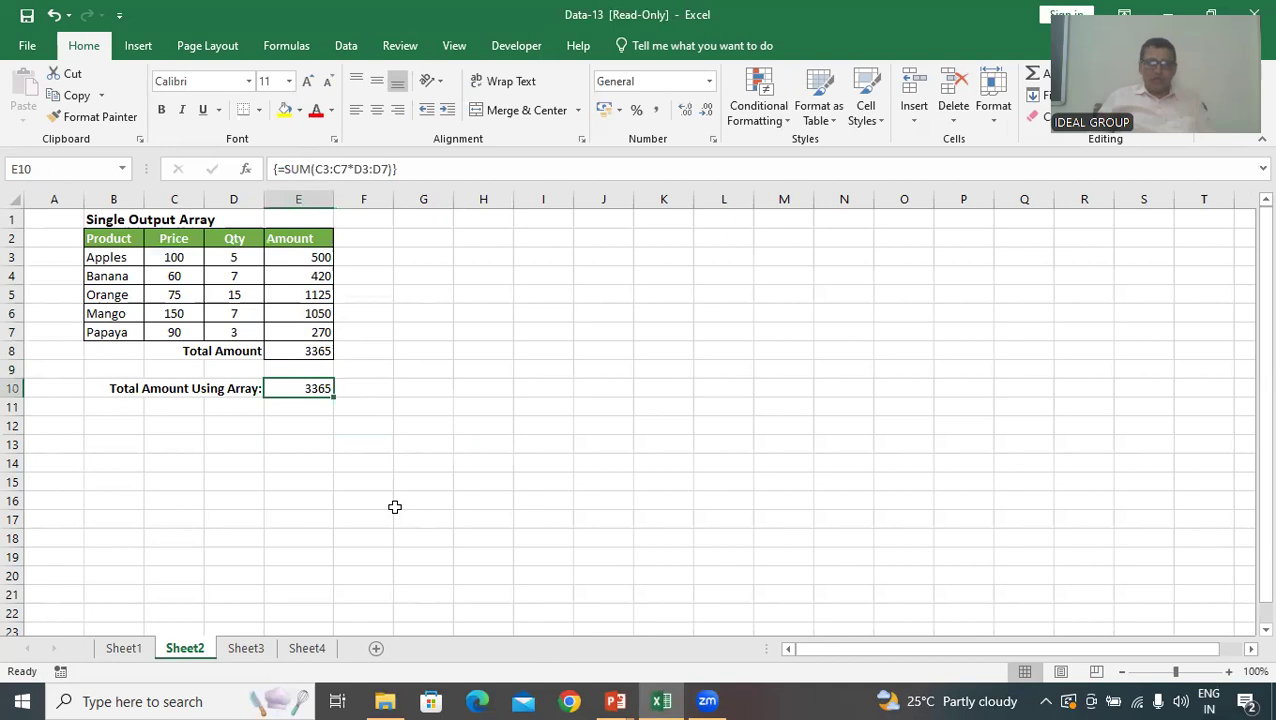
{"action": "key", "text": "Delete"}
{"action": "left_click", "coordinate": [150, 442]}
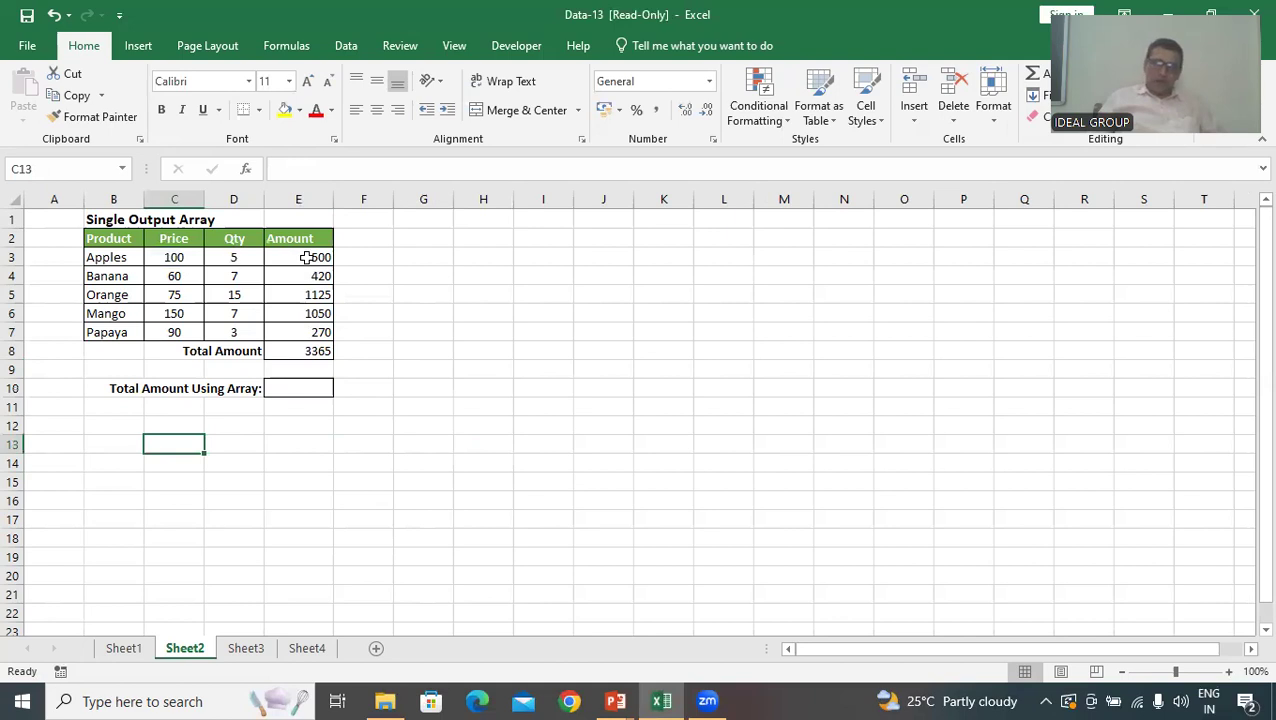
Compute the Total Amount Using Array in E10 with the single-output array formula {=SUM(C3:C7*D3:D7)}
{"action": "left_click", "coordinate": [291, 390]}
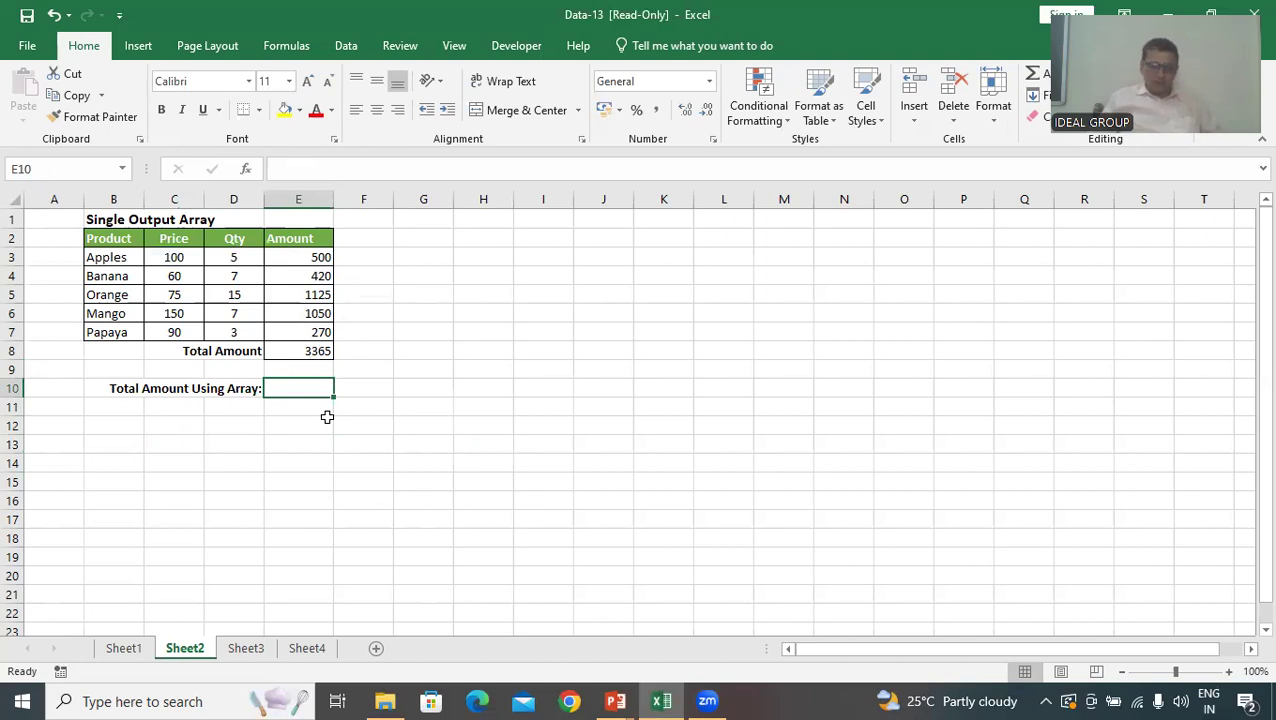
{"action": "type", "text": "="}
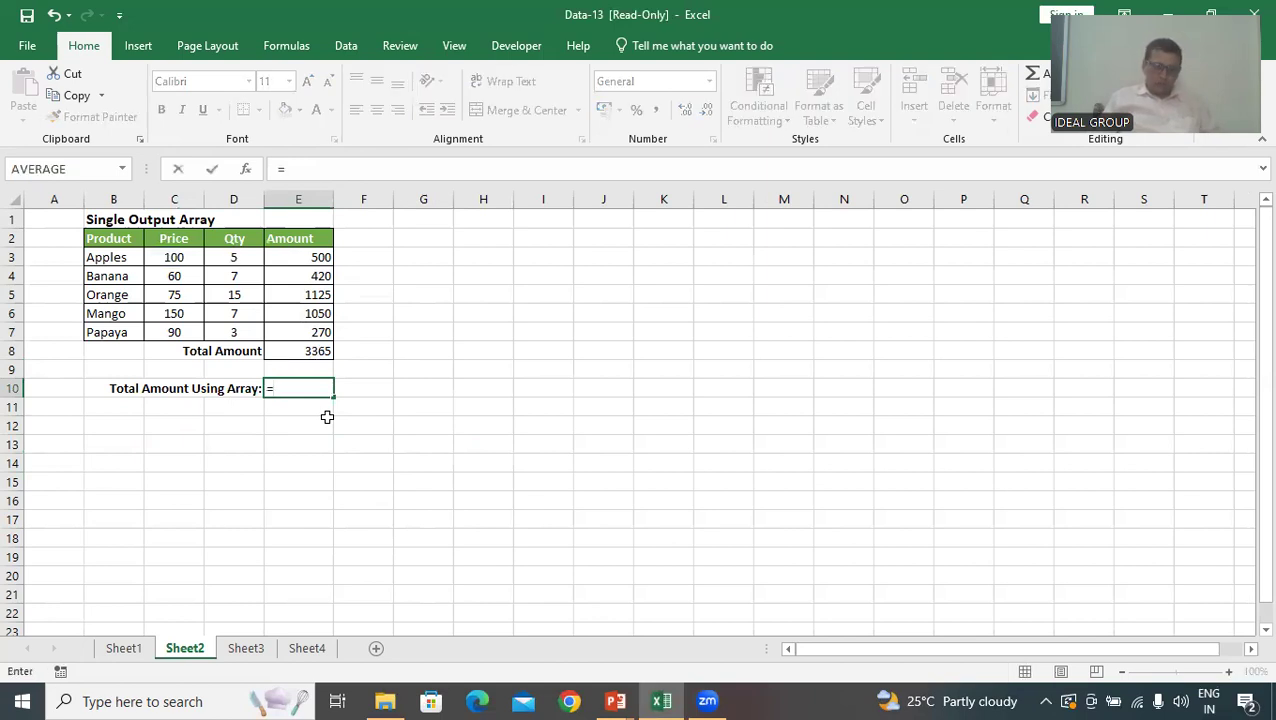
{"action": "type", "text": "sum"}
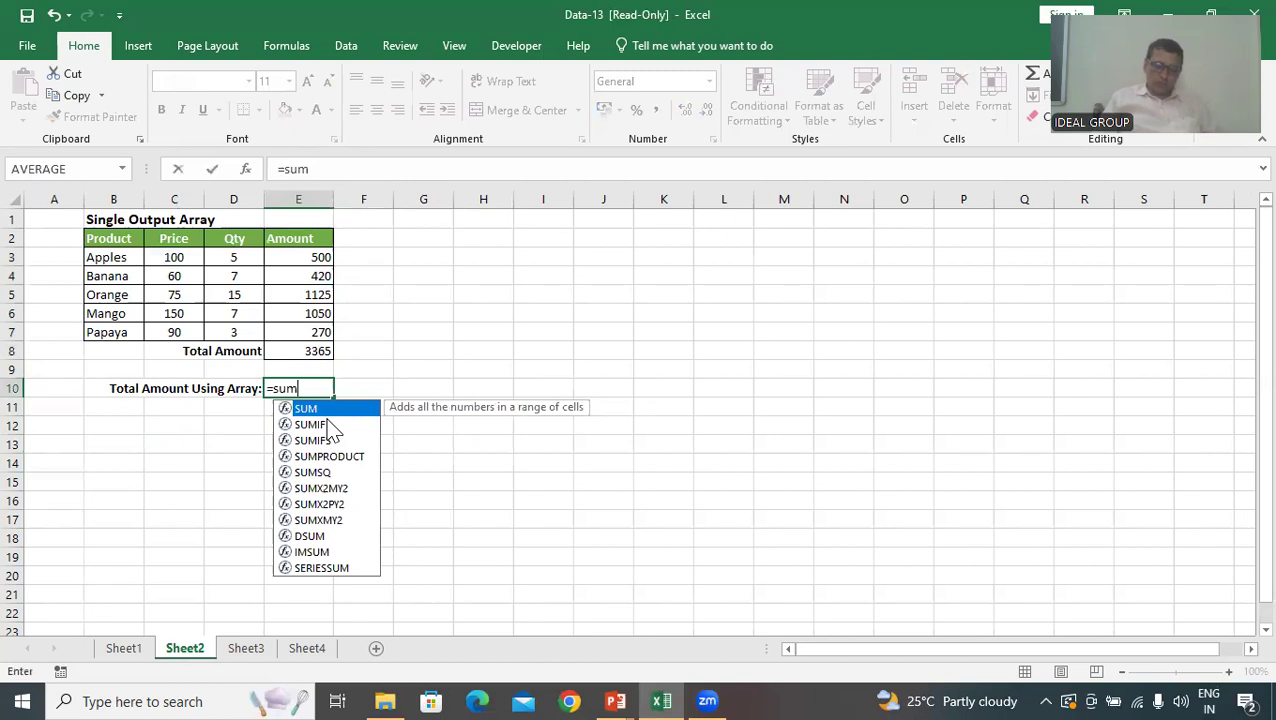
{"action": "key", "text": "Tab"}
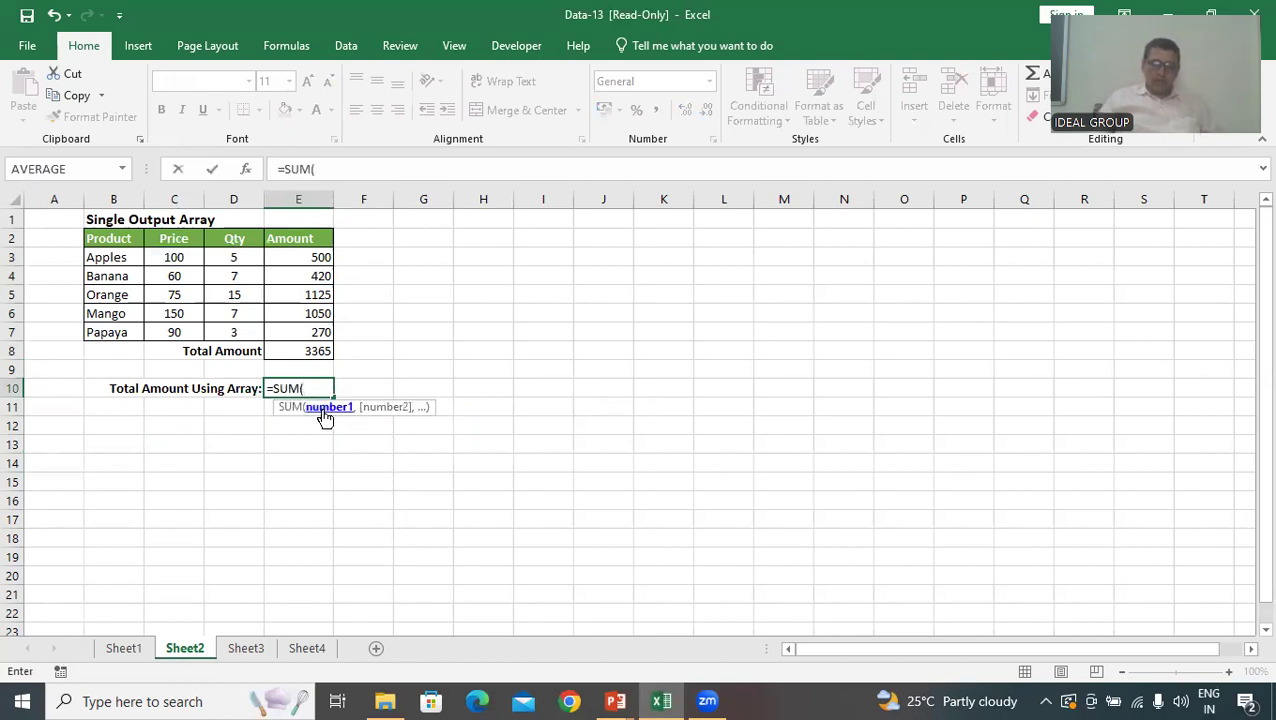
{"action": "left_click", "coordinate": [177, 257]}
{"action": "left_click_drag", "start_coordinate": [177, 257], "coordinate": [172, 333]}
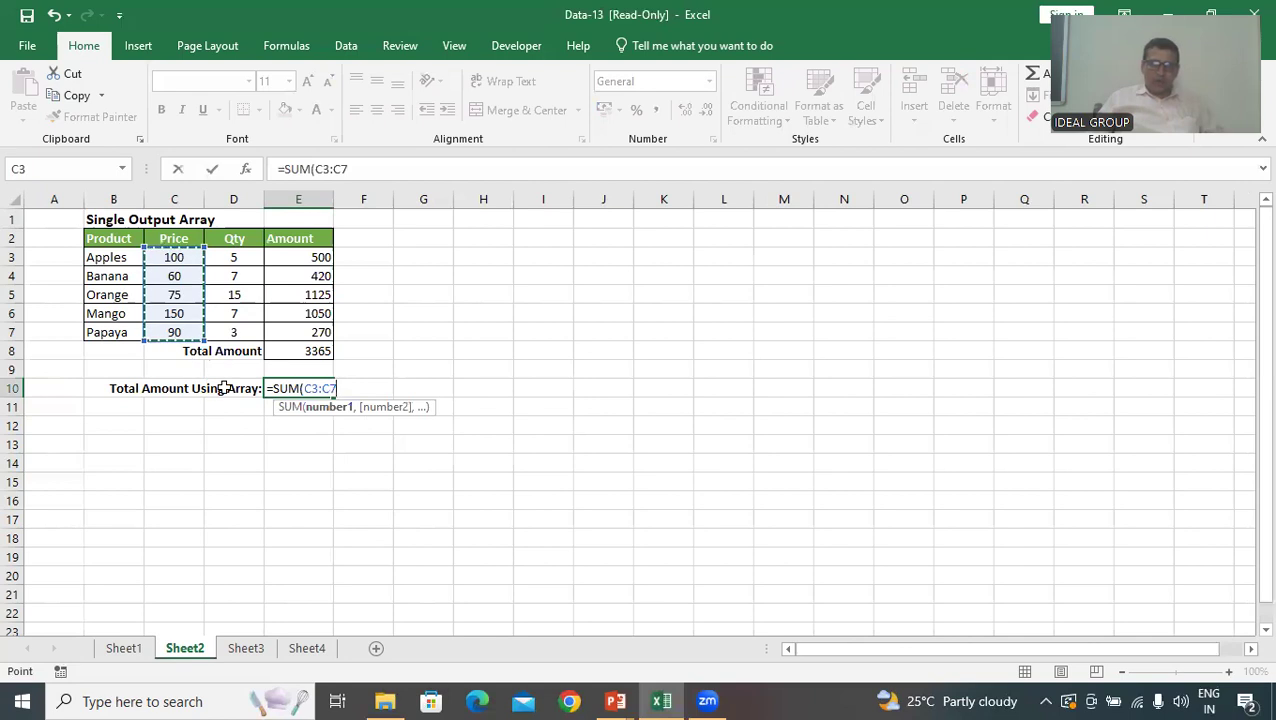
{"action": "type", "text": "*"}
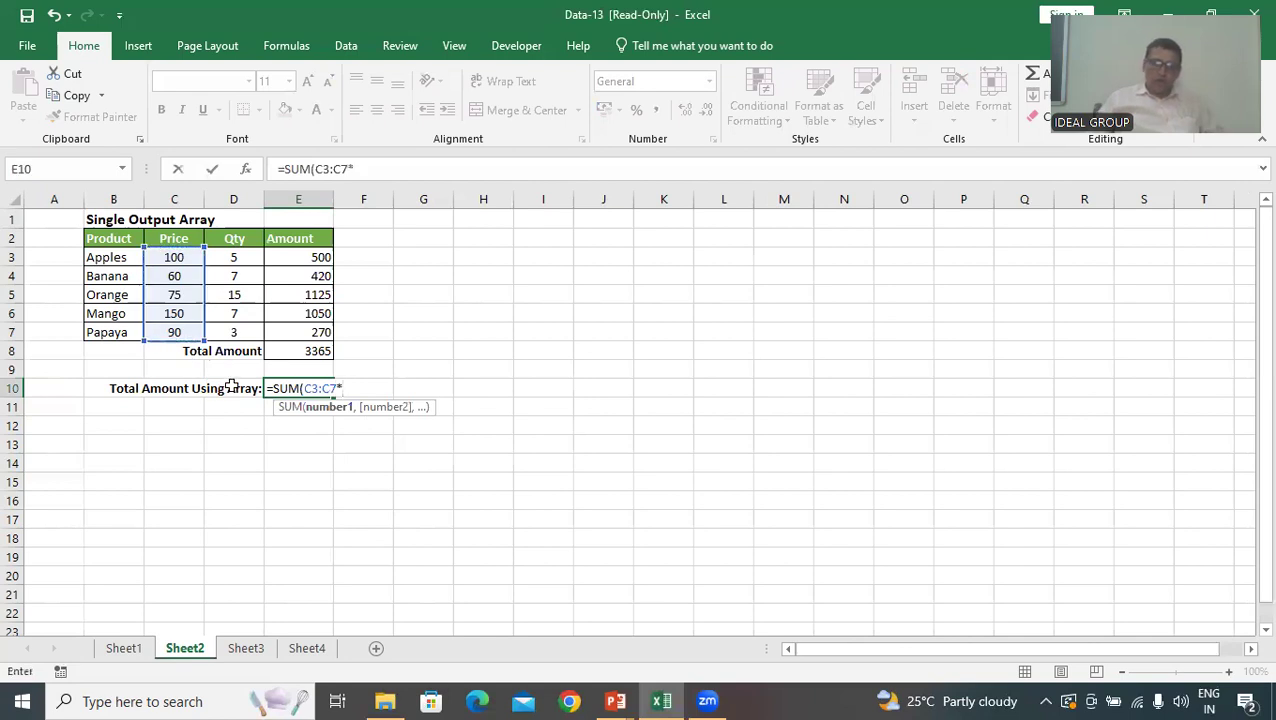
{"action": "left_click_drag", "start_coordinate": [242, 260], "coordinate": [228, 340]}
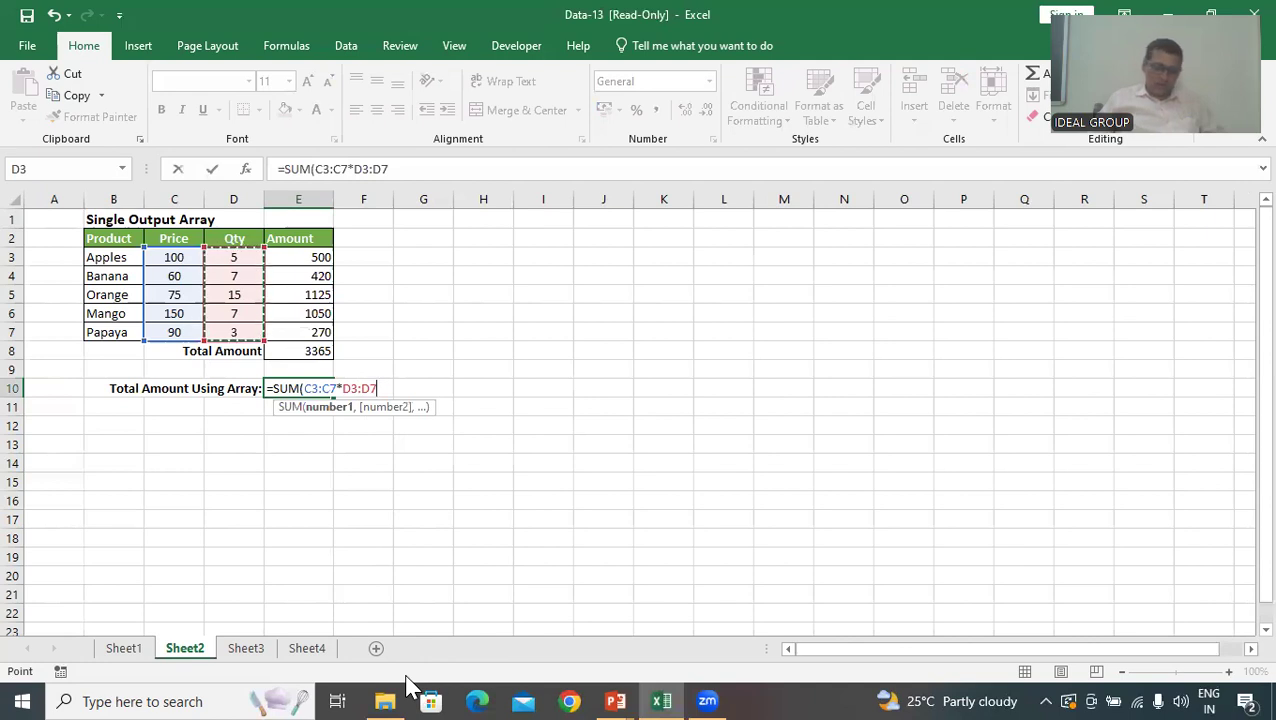
{"action": "type", "text": ")"}
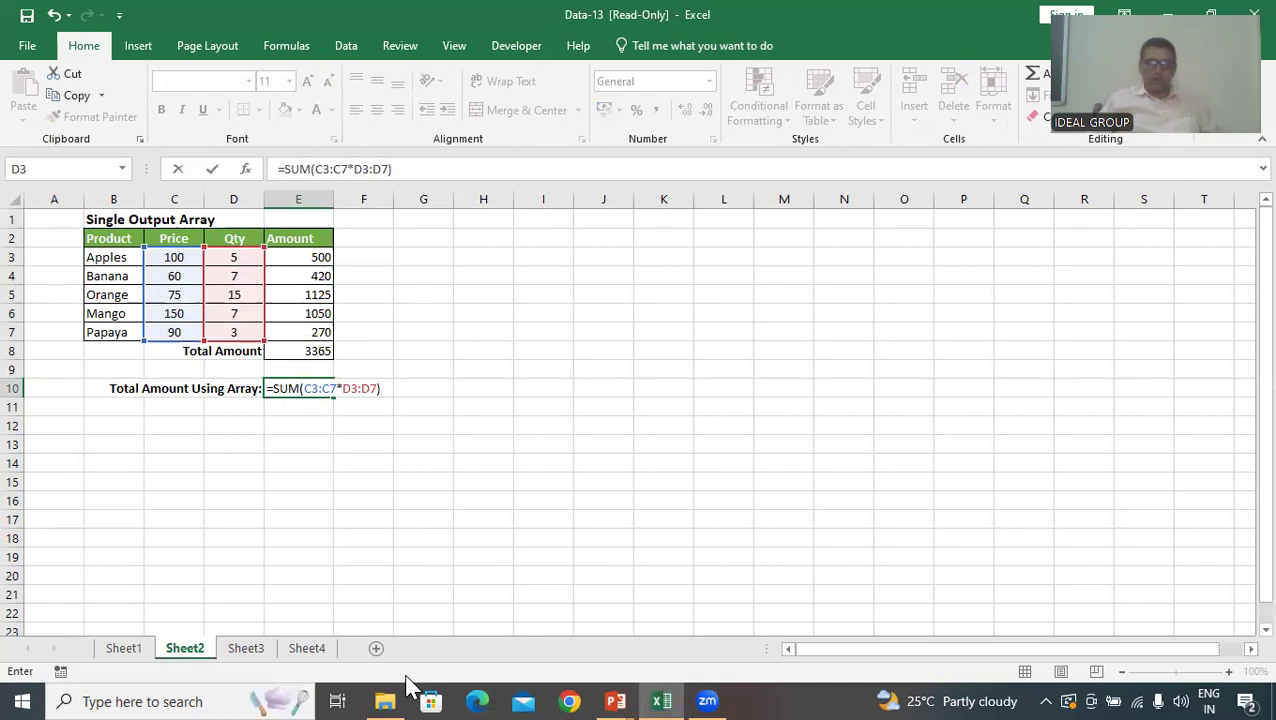
{"action": "key", "text": "ctrl+shift+Return"}
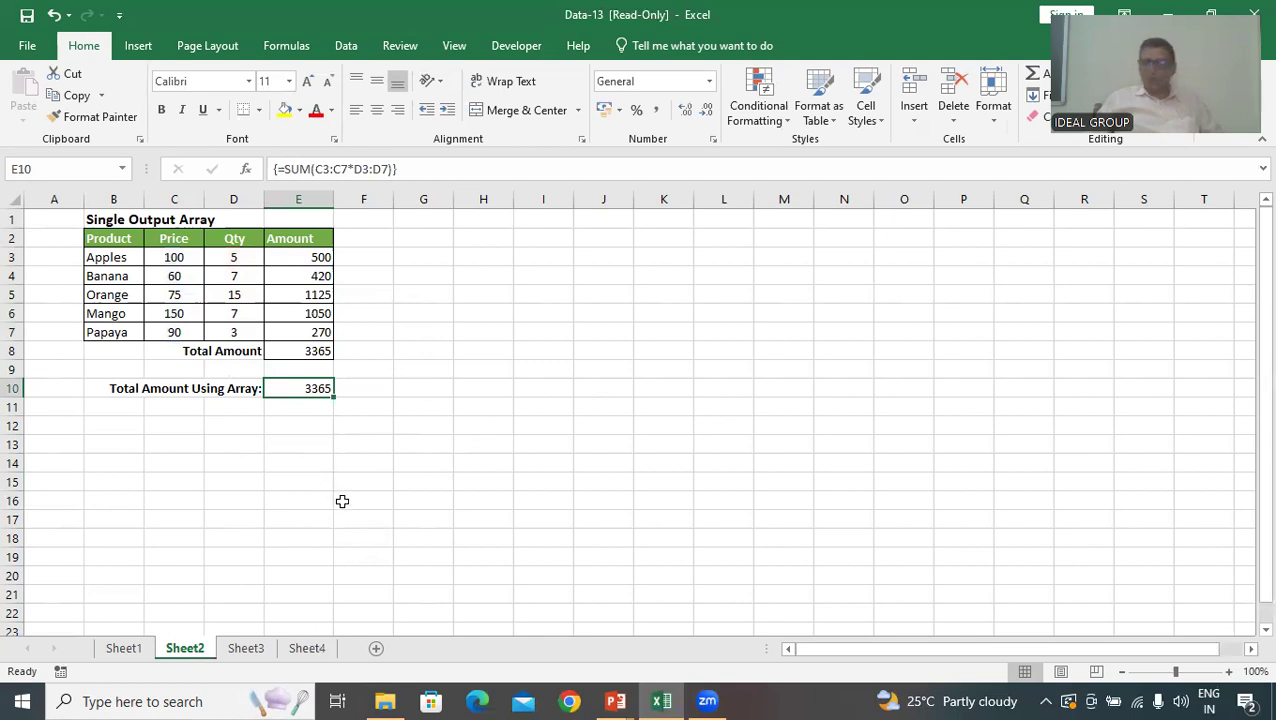
Go to Sheet3 and clear the existing formula from the Apples Order cell G7
{"action": "left_click", "coordinate": [246, 650]}
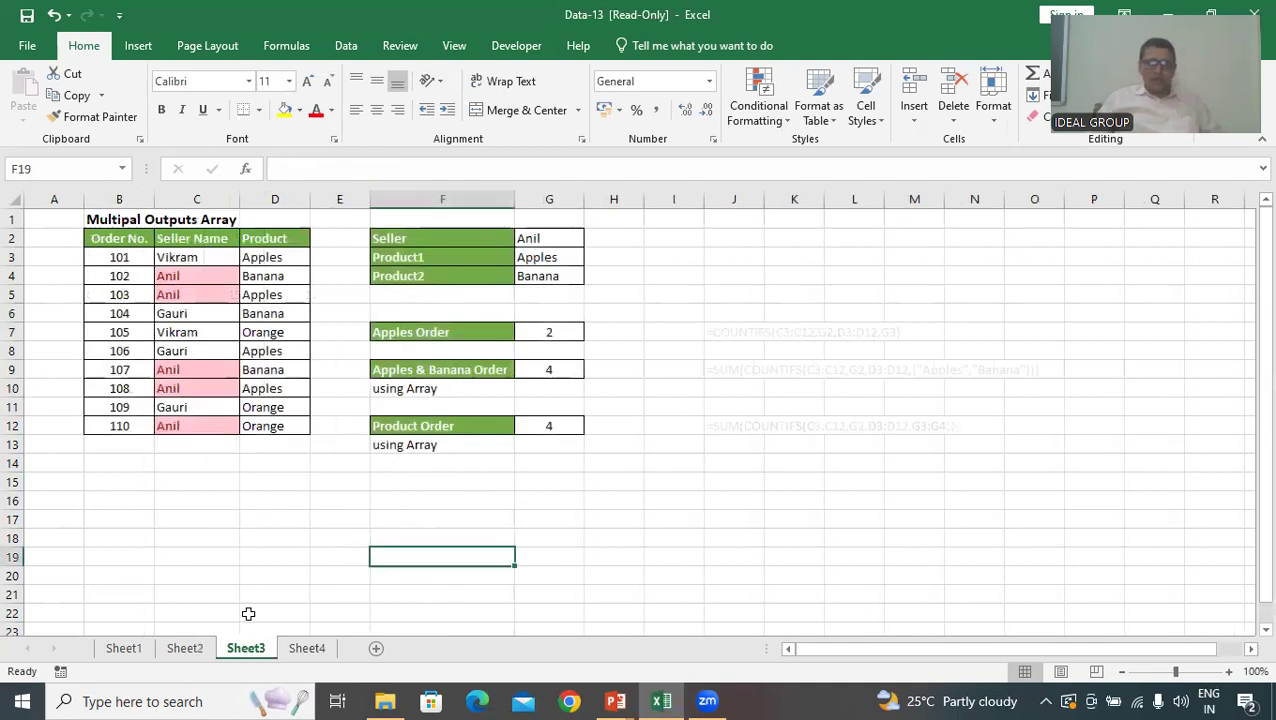
{"action": "left_click", "coordinate": [205, 542]}
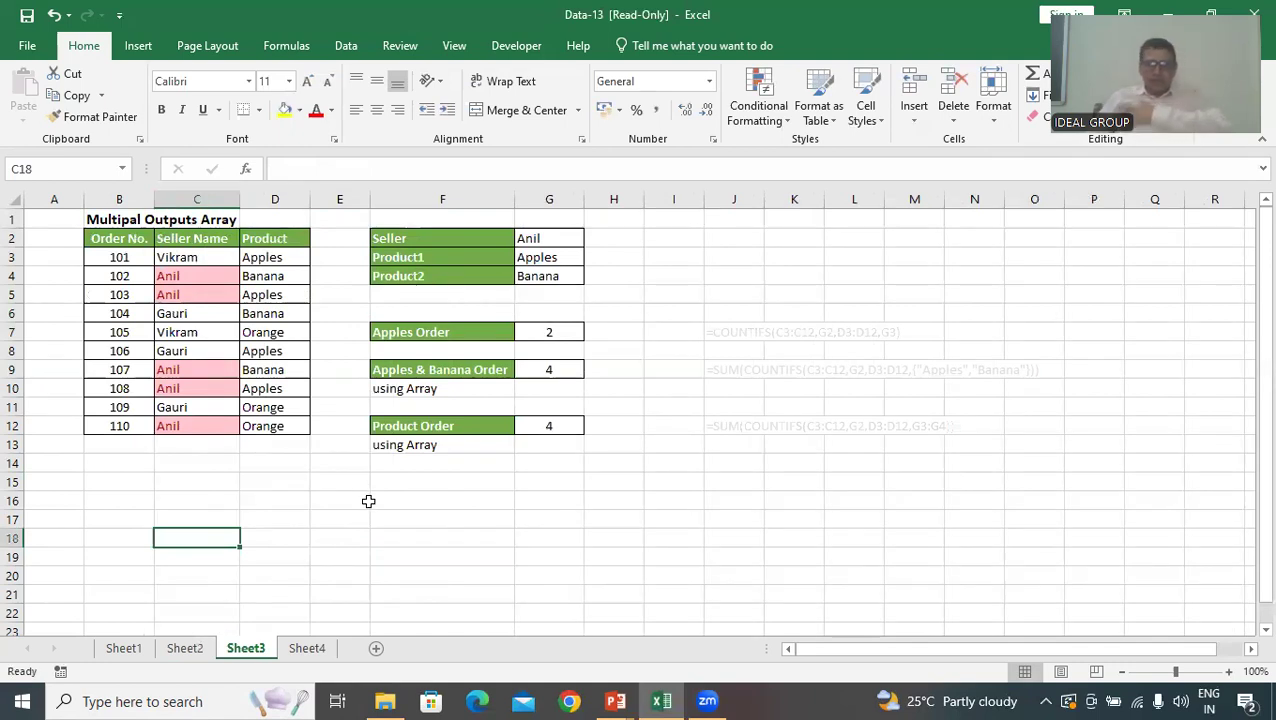
{"action": "left_click", "coordinate": [545, 331]}
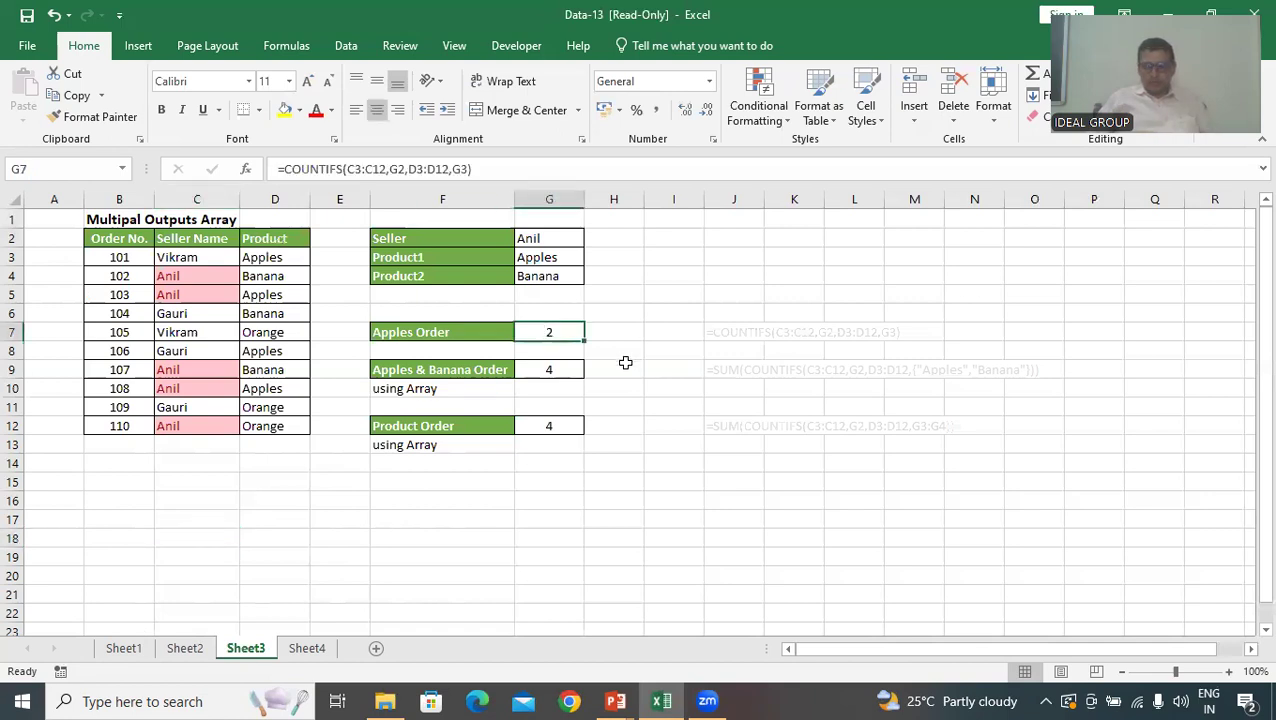
{"action": "key", "text": "Delete"}
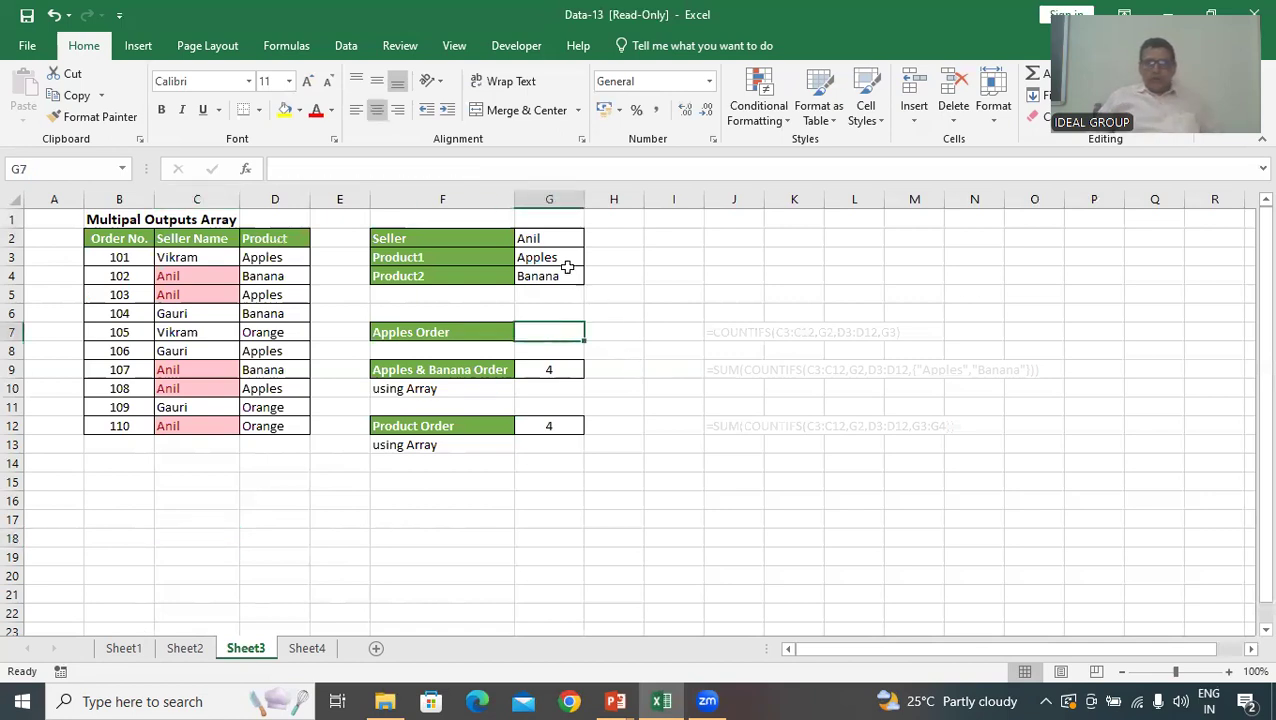
Start a COUNTIFS formula in G7 with the Seller Name range C3:C12 and the seller in G2 as its criterion
{"action": "left_click", "coordinate": [538, 239]}
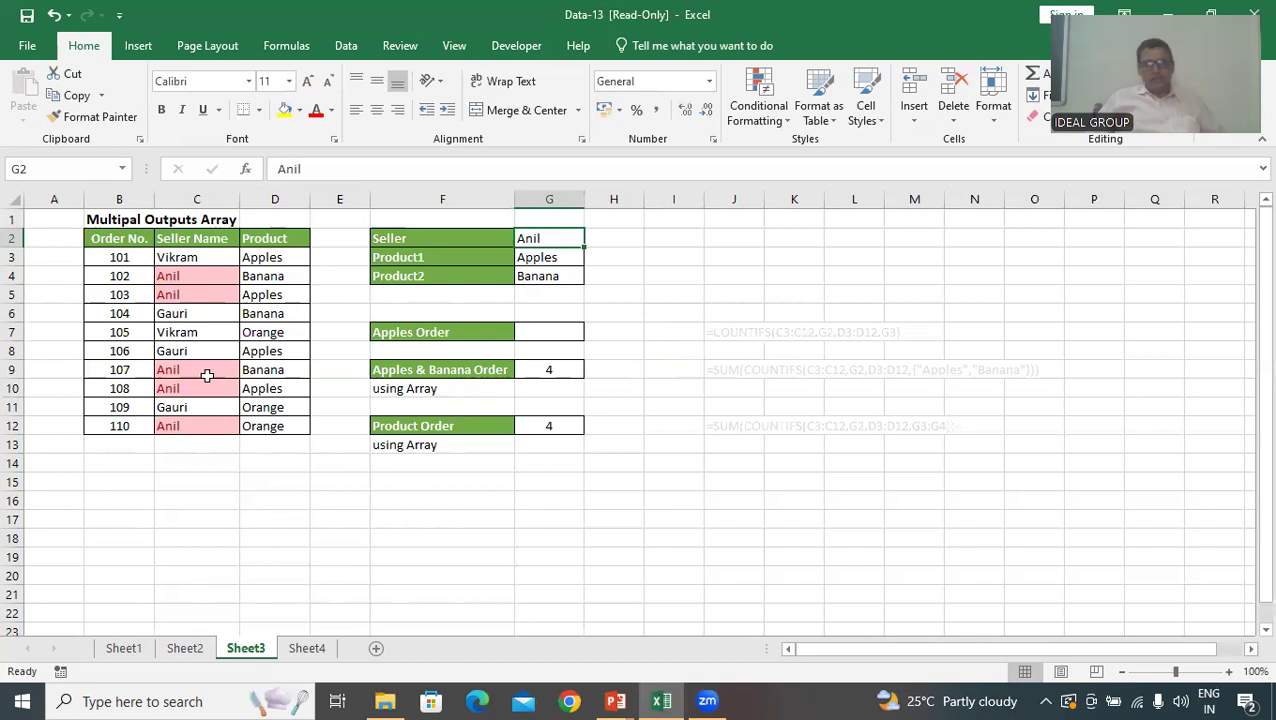
{"action": "left_click", "coordinate": [541, 257]}
{"action": "left_click", "coordinate": [550, 239]}
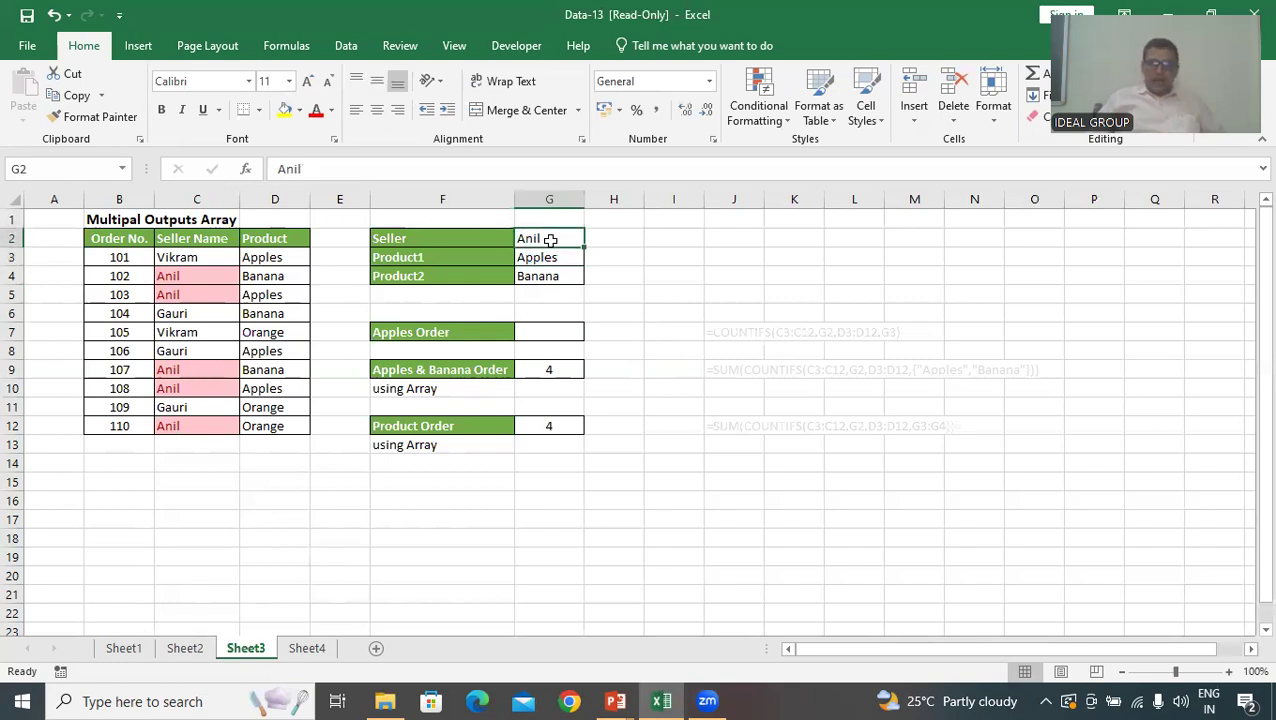
{"action": "left_click", "coordinate": [546, 332]}
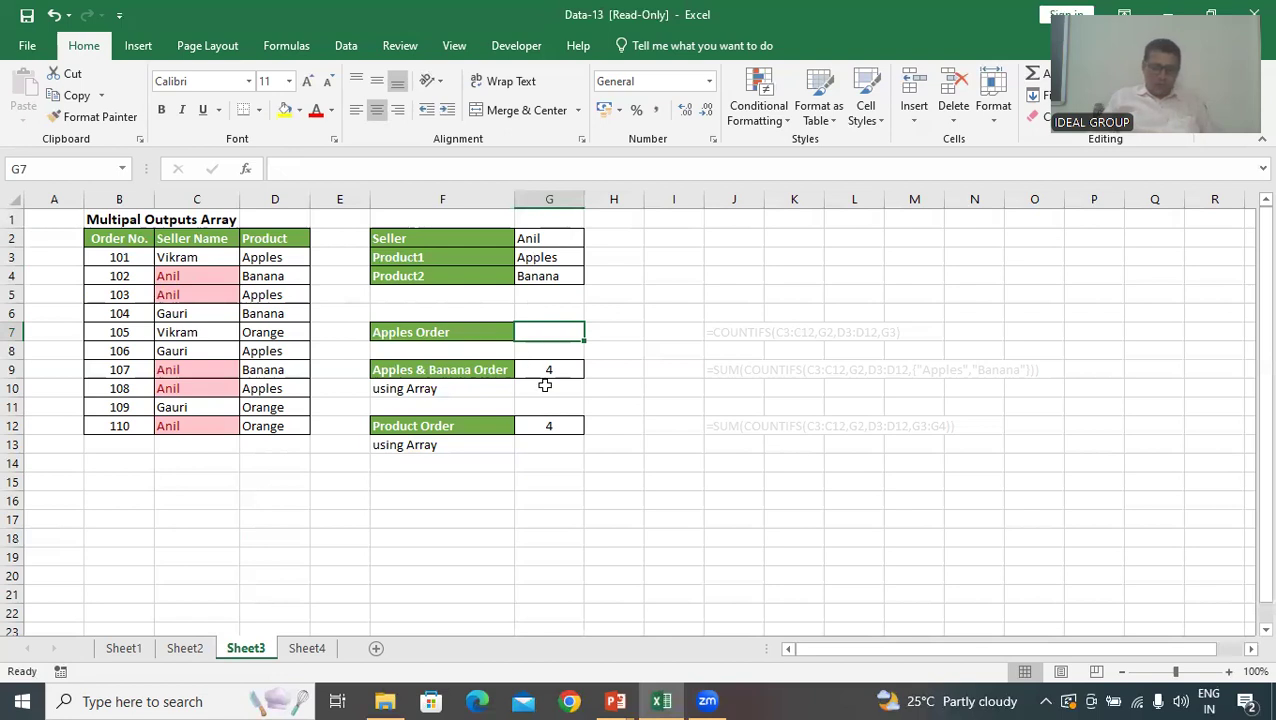
{"action": "type", "text": "=c"}
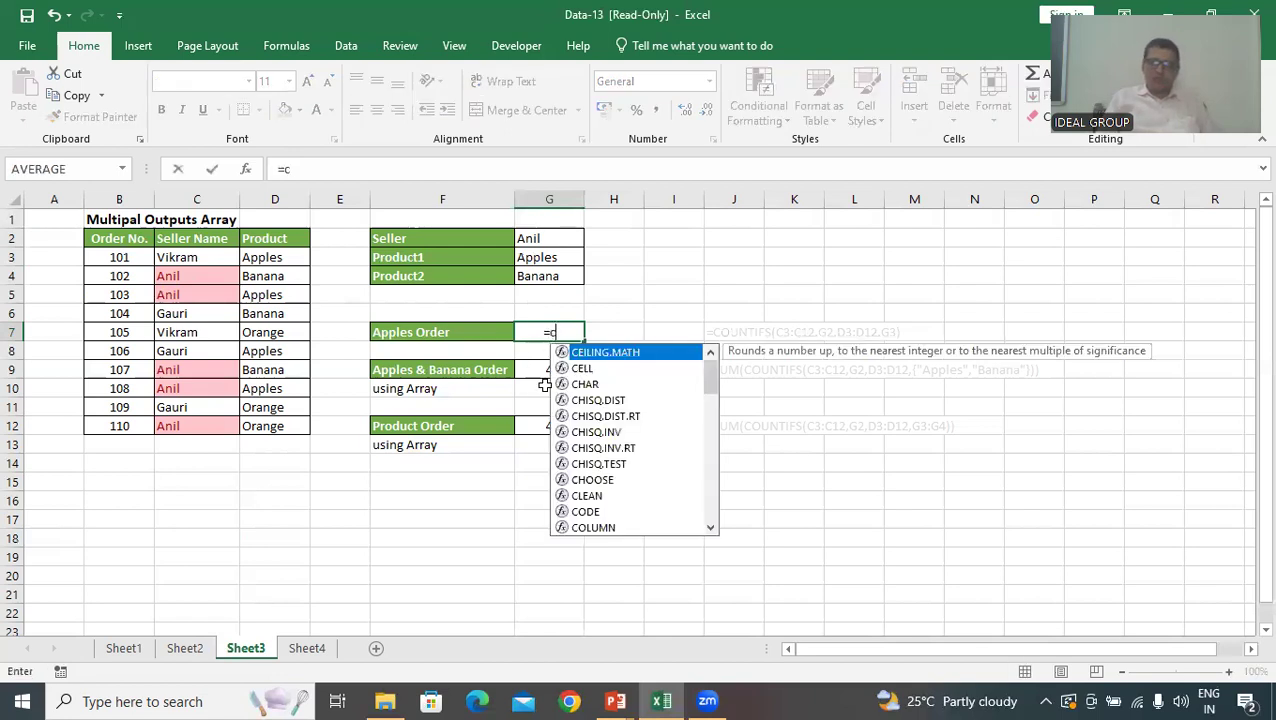
{"action": "type", "text": "ountifs"}
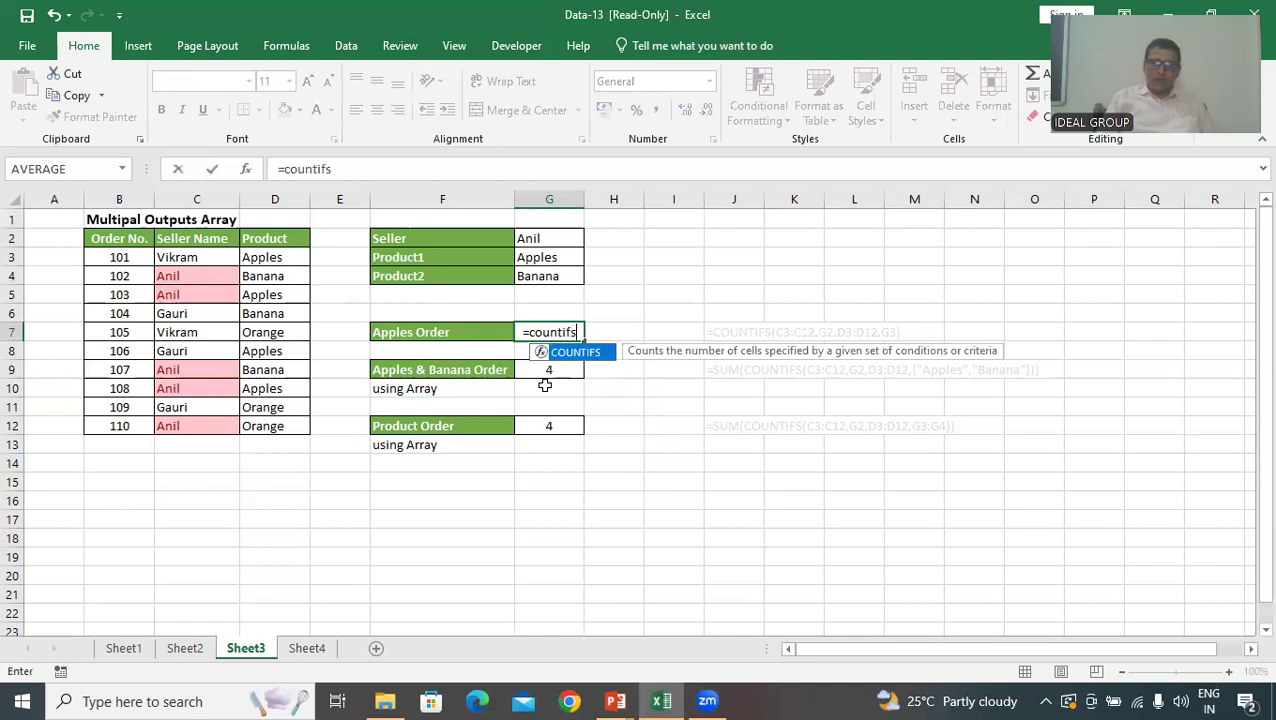
{"action": "key", "text": "Tab"}
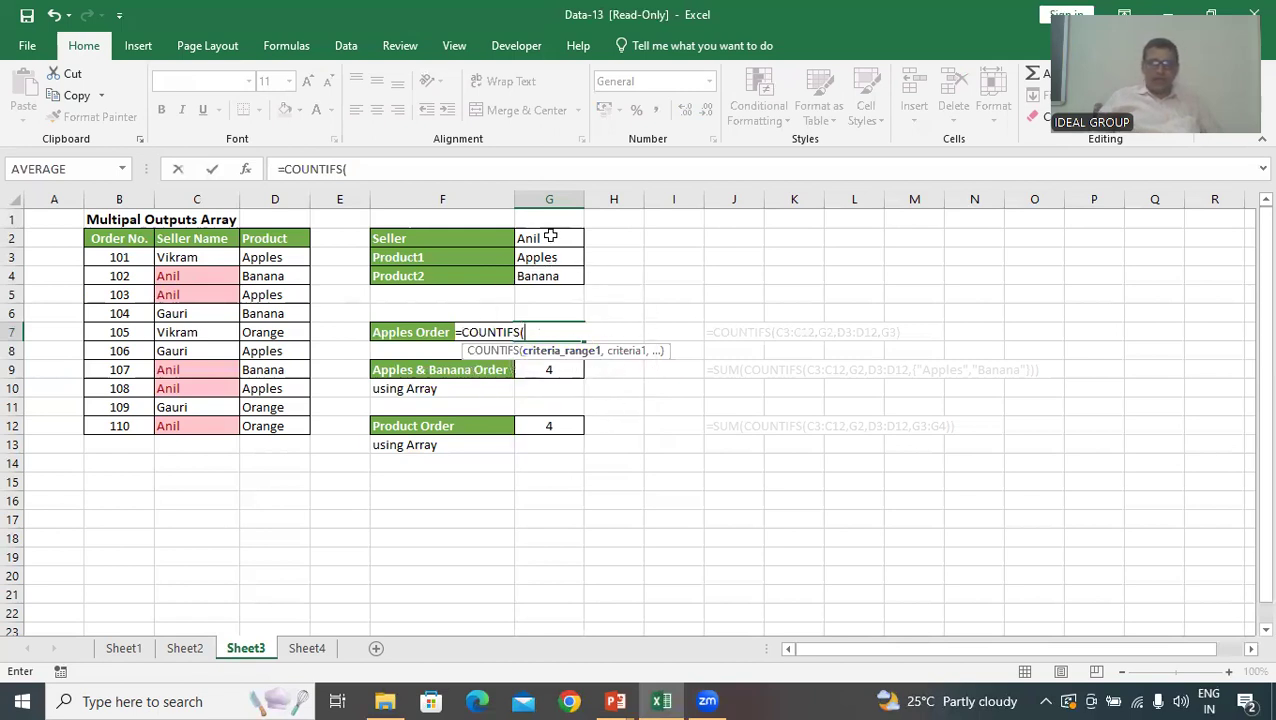
{"action": "left_click_drag", "start_coordinate": [200, 257], "coordinate": [185, 427]}
{"action": "type", "text": ","}
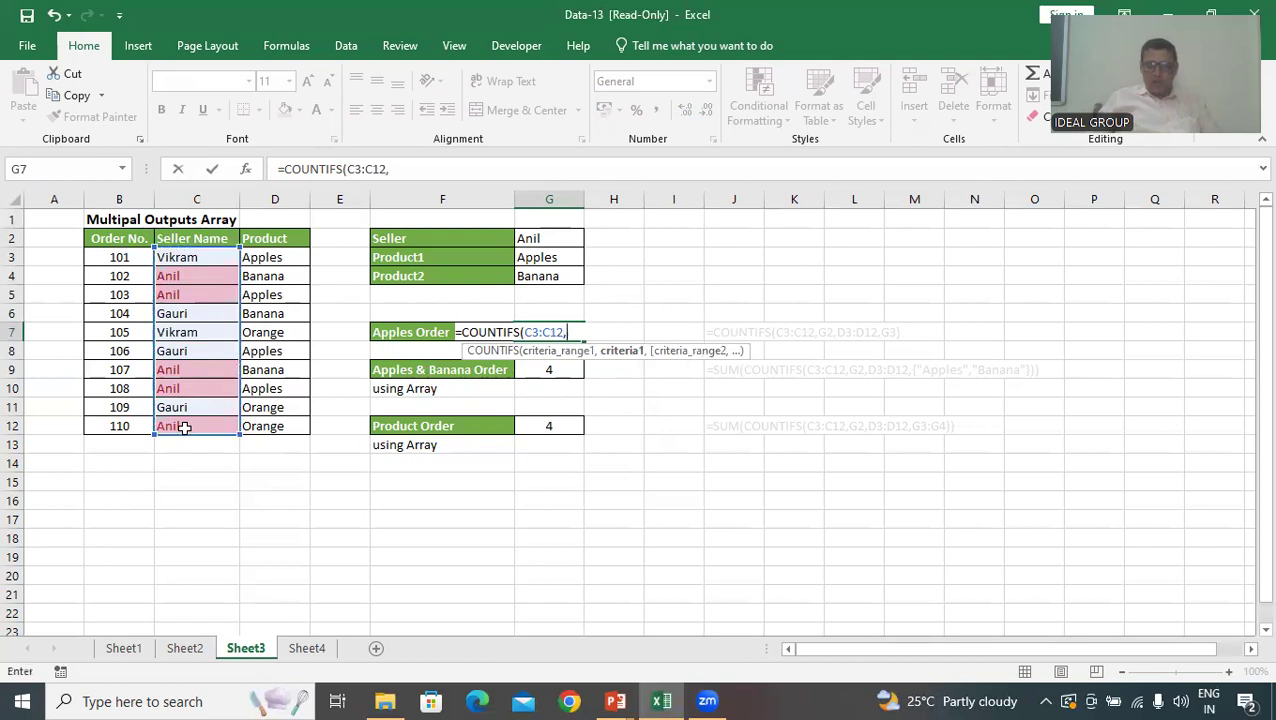
{"action": "key", "text": "ctrl"}
{"action": "key", "text": "ctrl"}
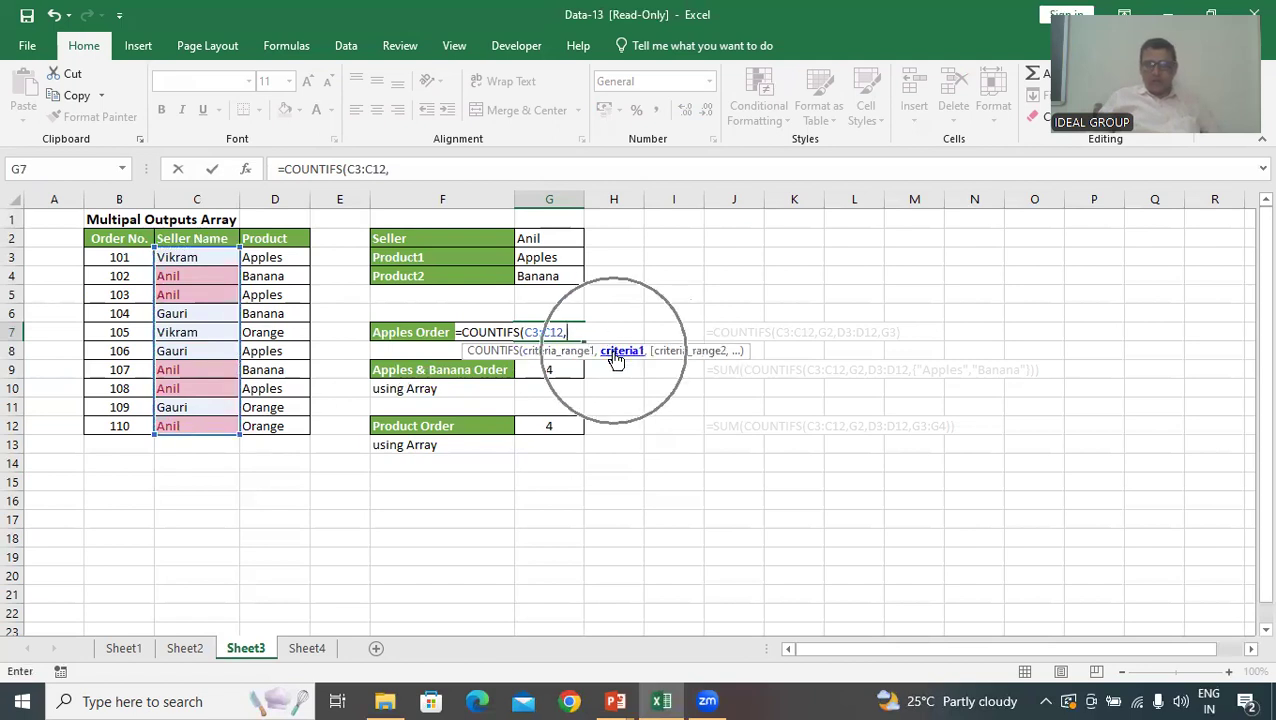
{"action": "key", "text": "ctrl"}
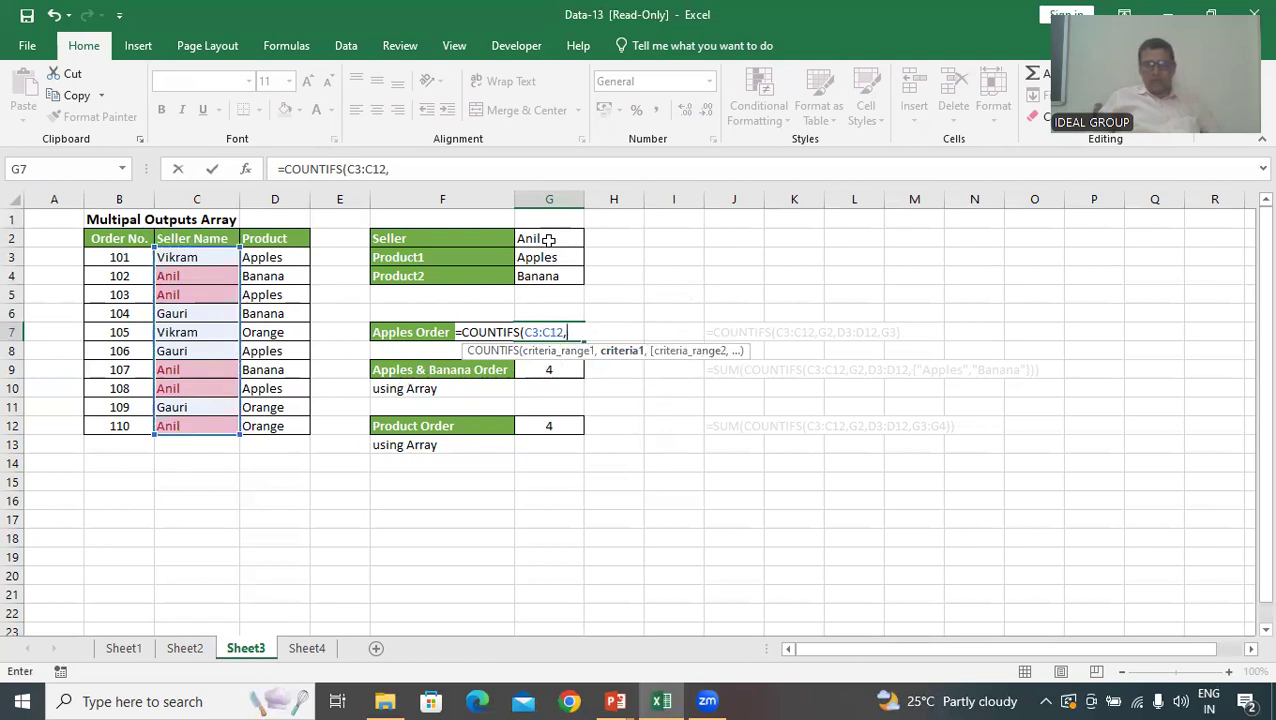
{"action": "key", "text": "ctrl"}
{"action": "left_click", "coordinate": [556, 238]}
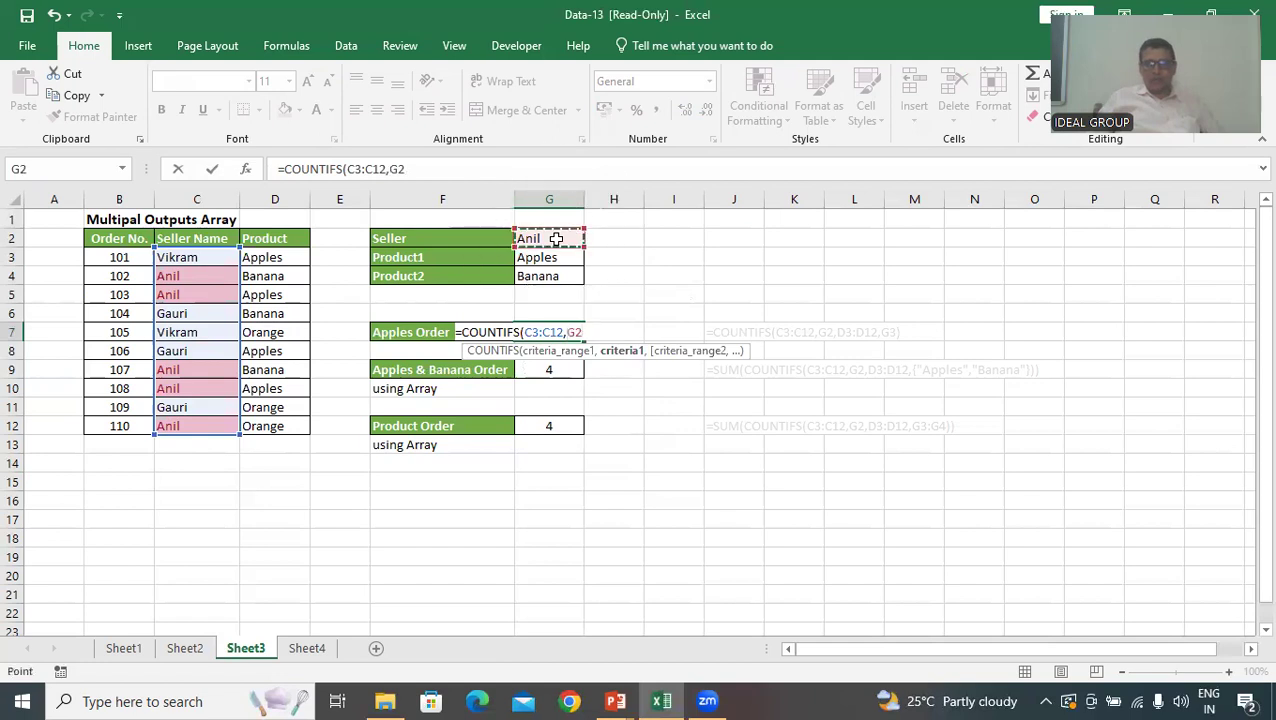
Add the Product range D3:D12 with criterion G3 and enter the formula =COUNTIFS(C3:C12,G2,D3:D12,G3) in G7
{"action": "type", "text": ","}
{"action": "key", "text": "ctrl"}
{"action": "key", "text": "ctrl"}
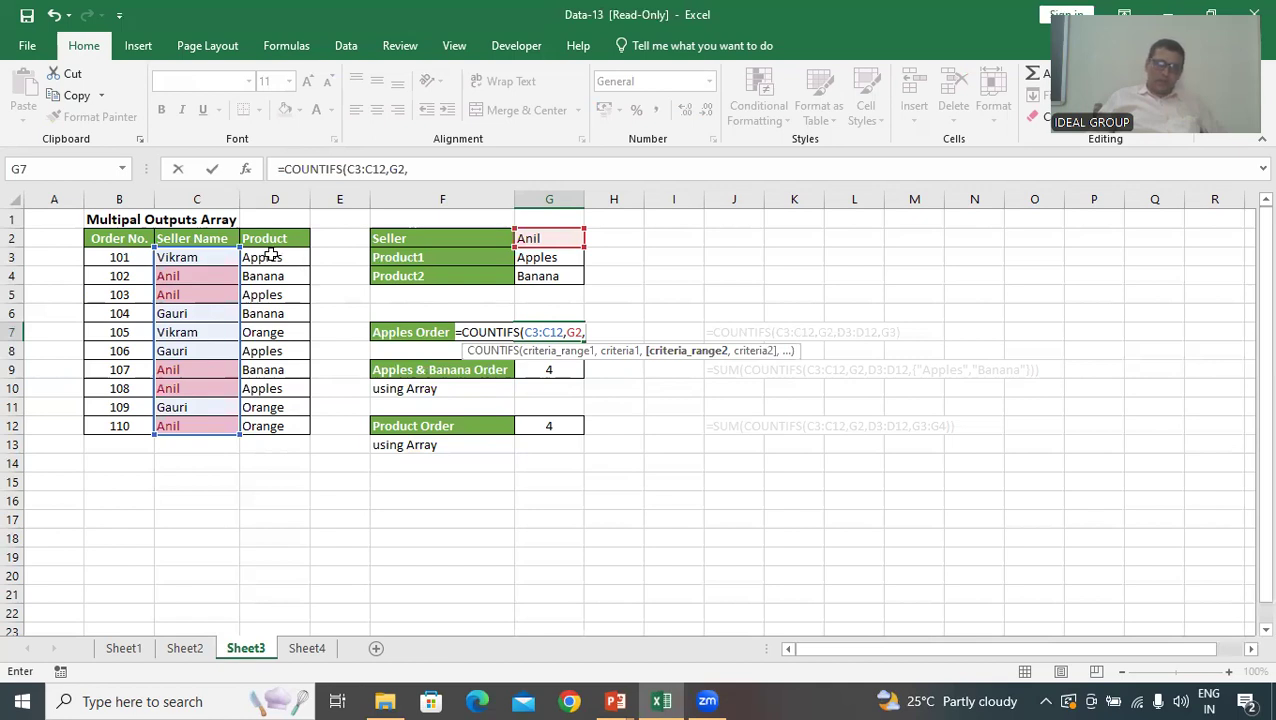
{"action": "left_click_drag", "start_coordinate": [270, 255], "coordinate": [262, 428]}
{"action": "type", "text": ","}
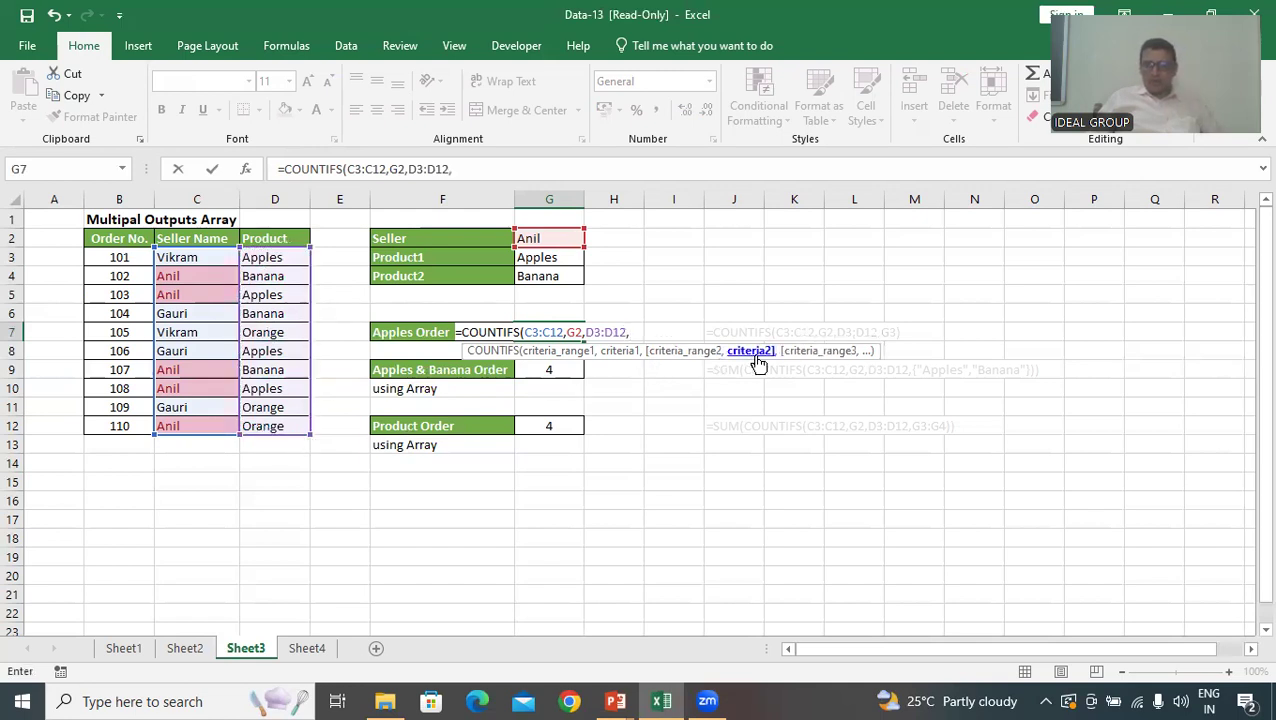
{"action": "left_click", "coordinate": [567, 257]}
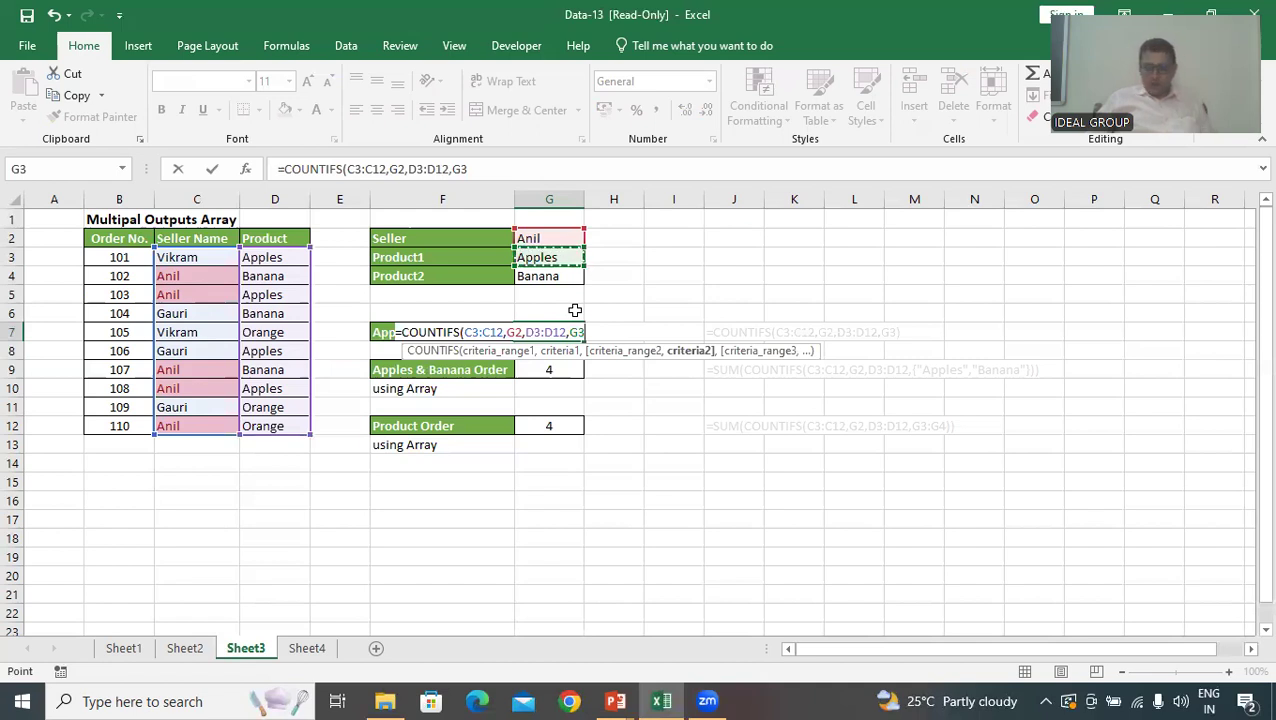
{"action": "type", "text": ")"}
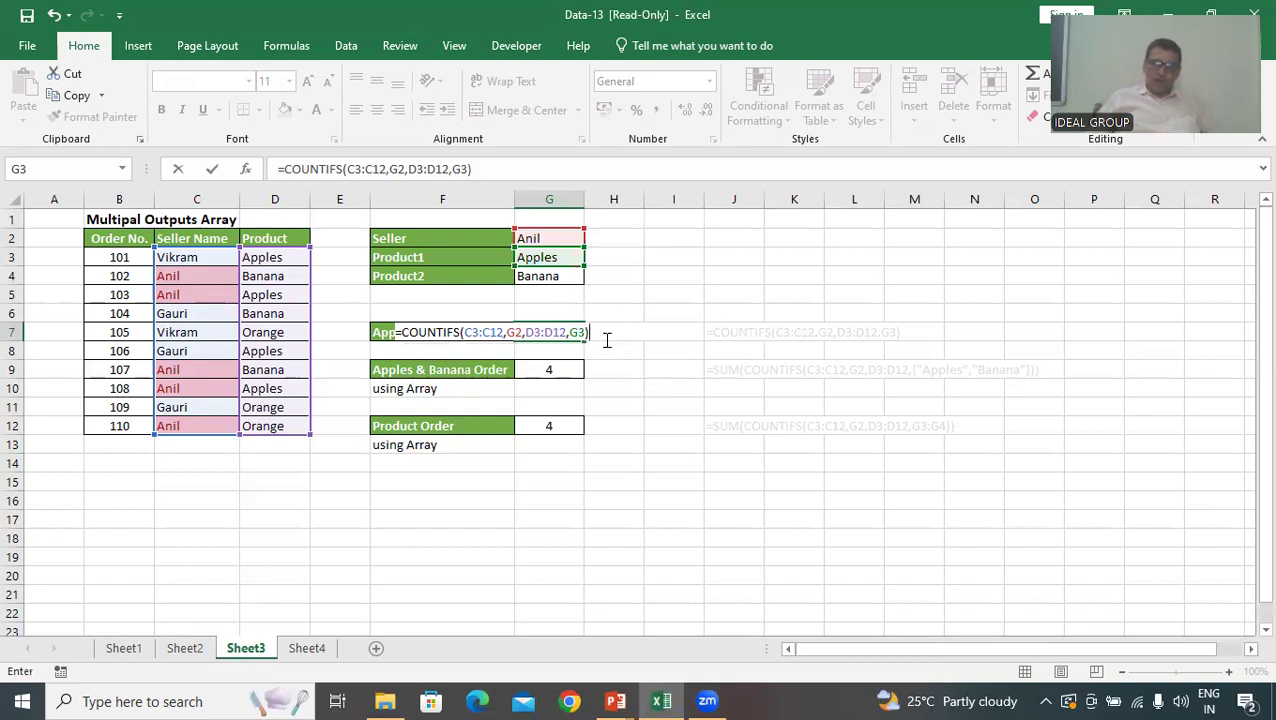
{"action": "key", "text": "Return"}
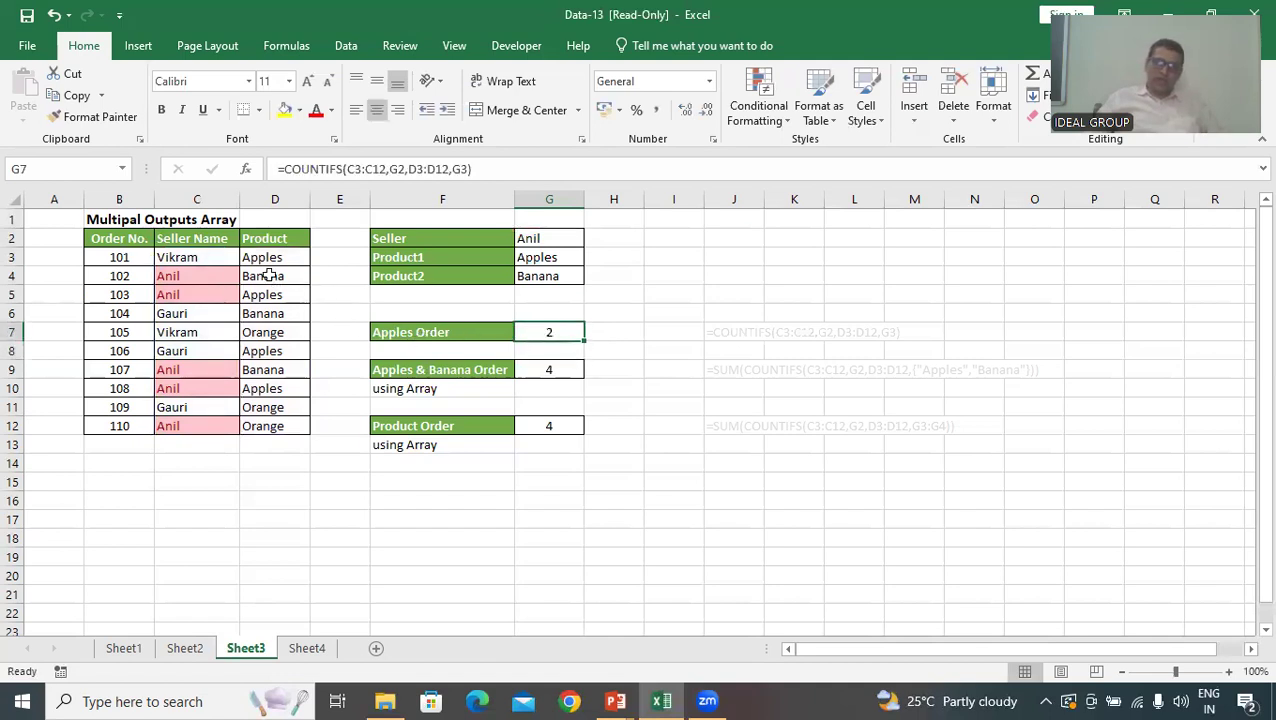
Check the highlighted seller's rows in the order table for Apples orders against the COUNTIFS result
{"action": "left_click_drag", "start_coordinate": [199, 278], "coordinate": [199, 293]}
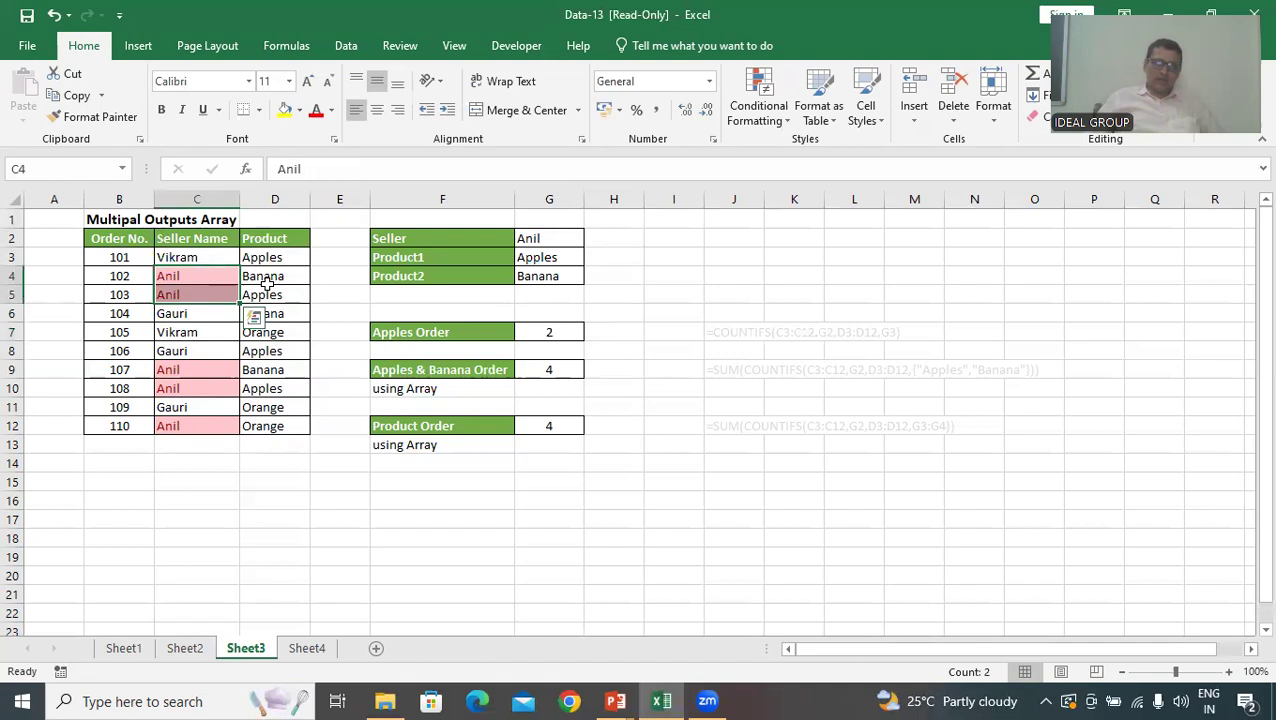
{"action": "left_click", "coordinate": [266, 293]}
{"action": "left_click_drag", "start_coordinate": [196, 370], "coordinate": [196, 390]}
{"action": "left_click", "coordinate": [262, 390]}
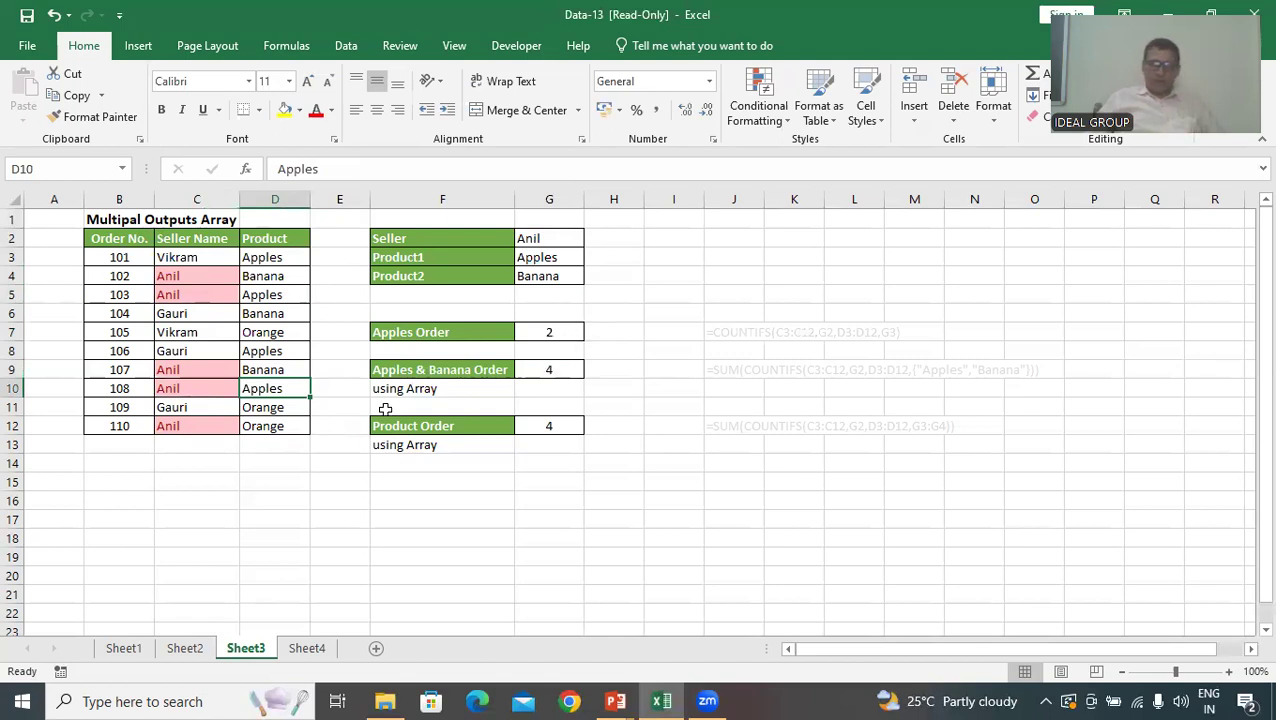
Clear the existing formula from the Apples & Banana Order cell G9
{"action": "left_click", "coordinate": [540, 373]}
{"action": "key", "text": "Delete"}
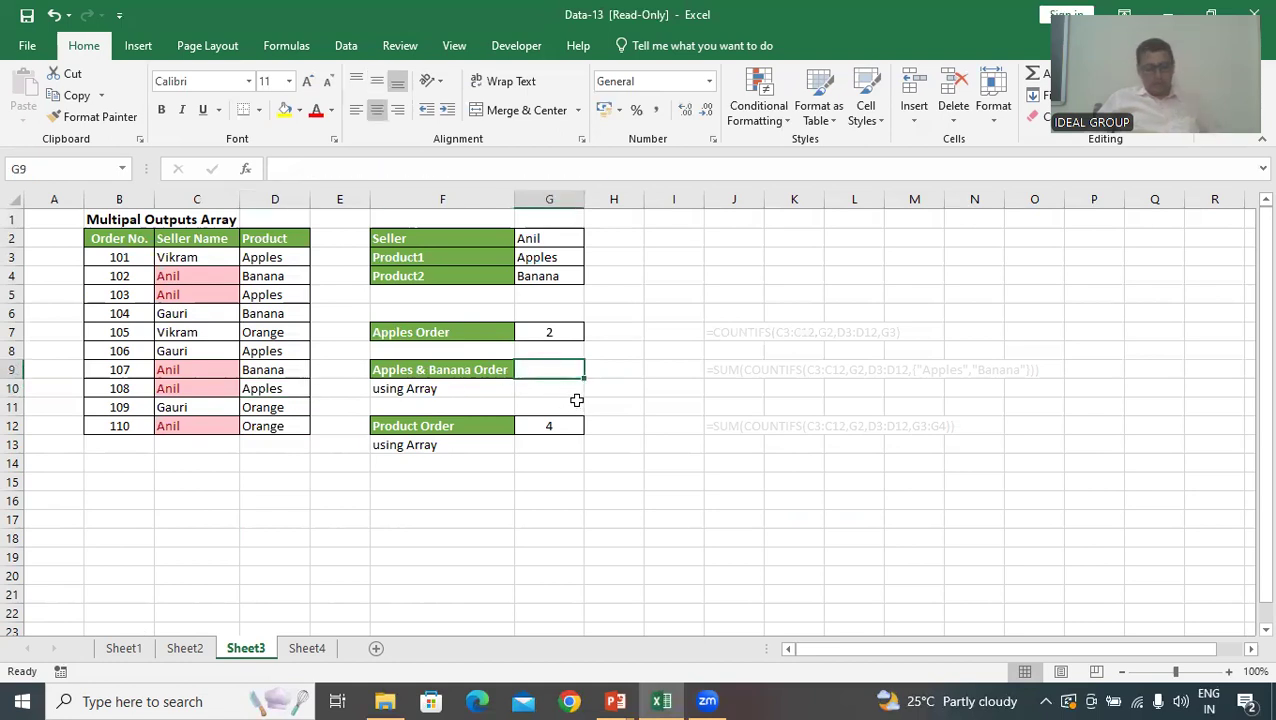
{"action": "key", "text": "ctrl+z"}
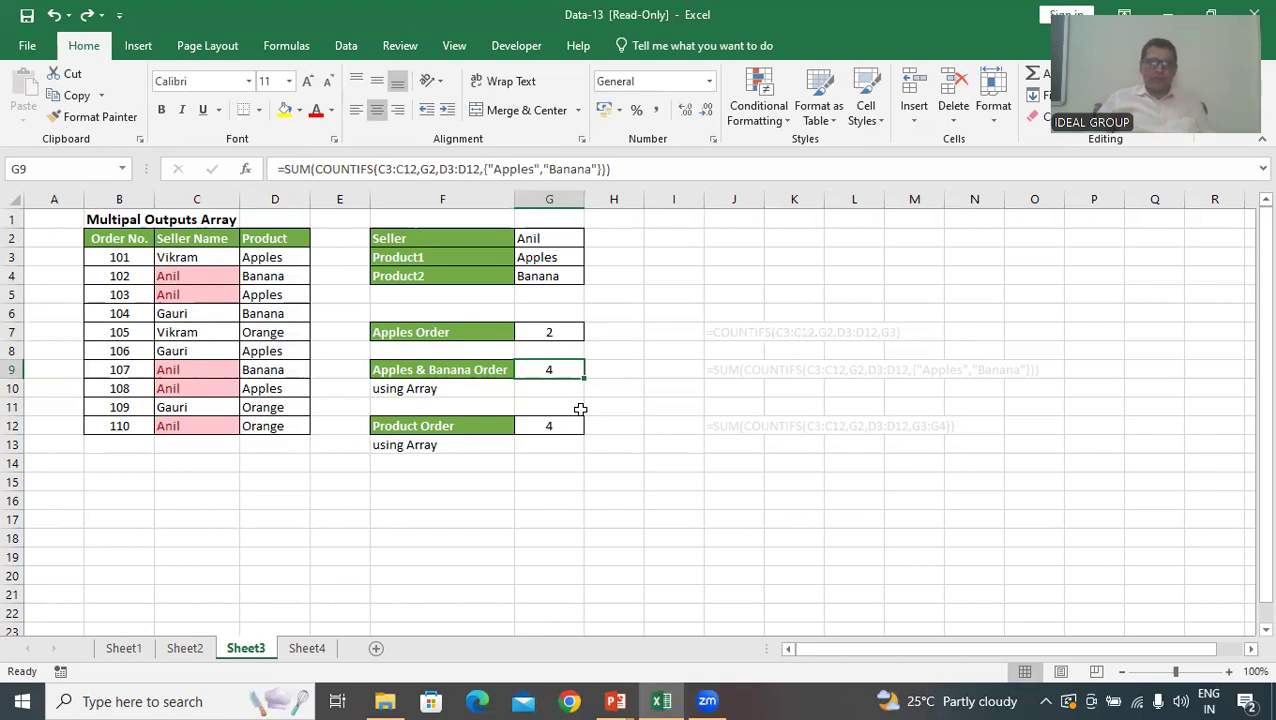
{"action": "key", "text": "Delete"}
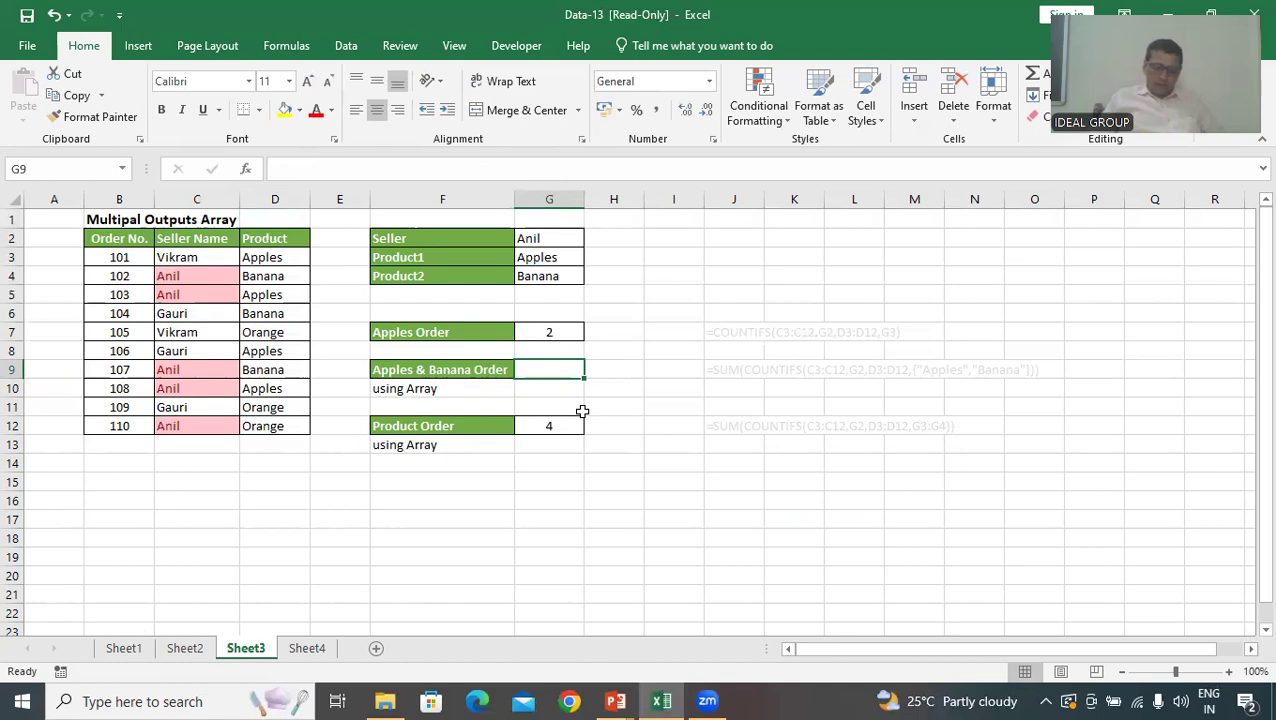
Start a COUNTIFS formula in G9 with the Seller Name range C3:C12 and cell G2 as its first criterion
{"action": "type", "text": "="}
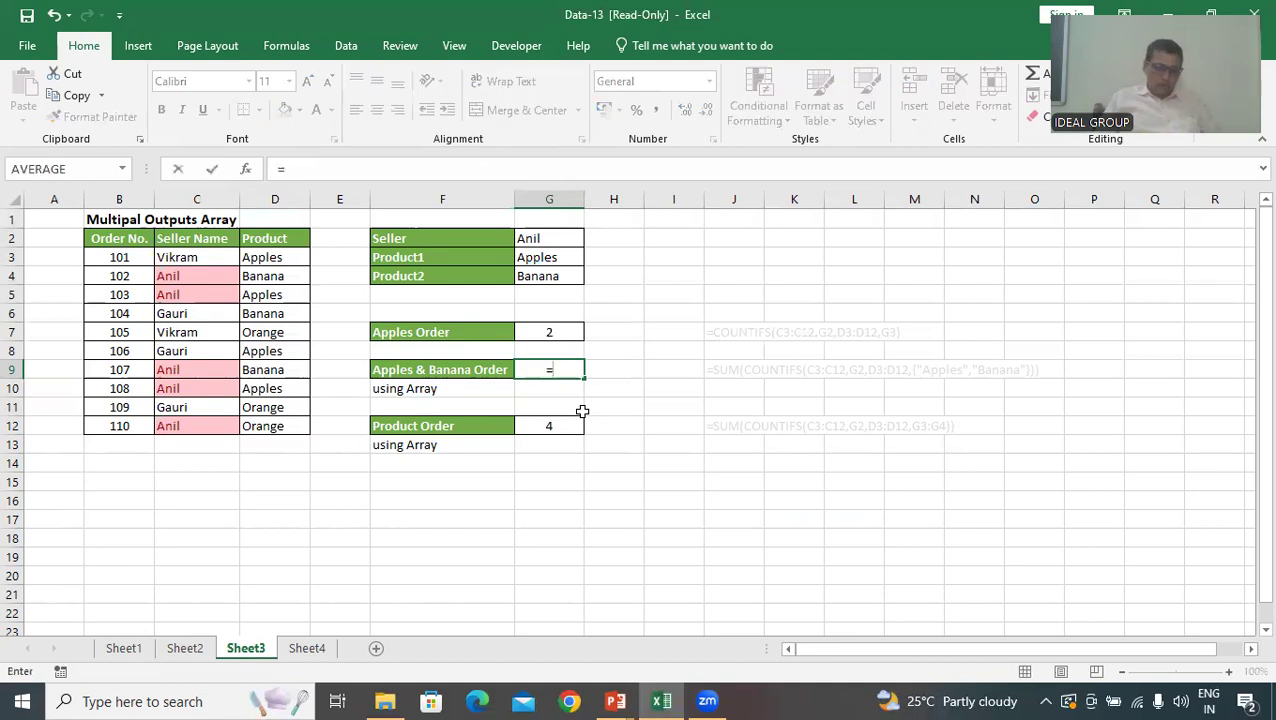
{"action": "type", "text": "co"}
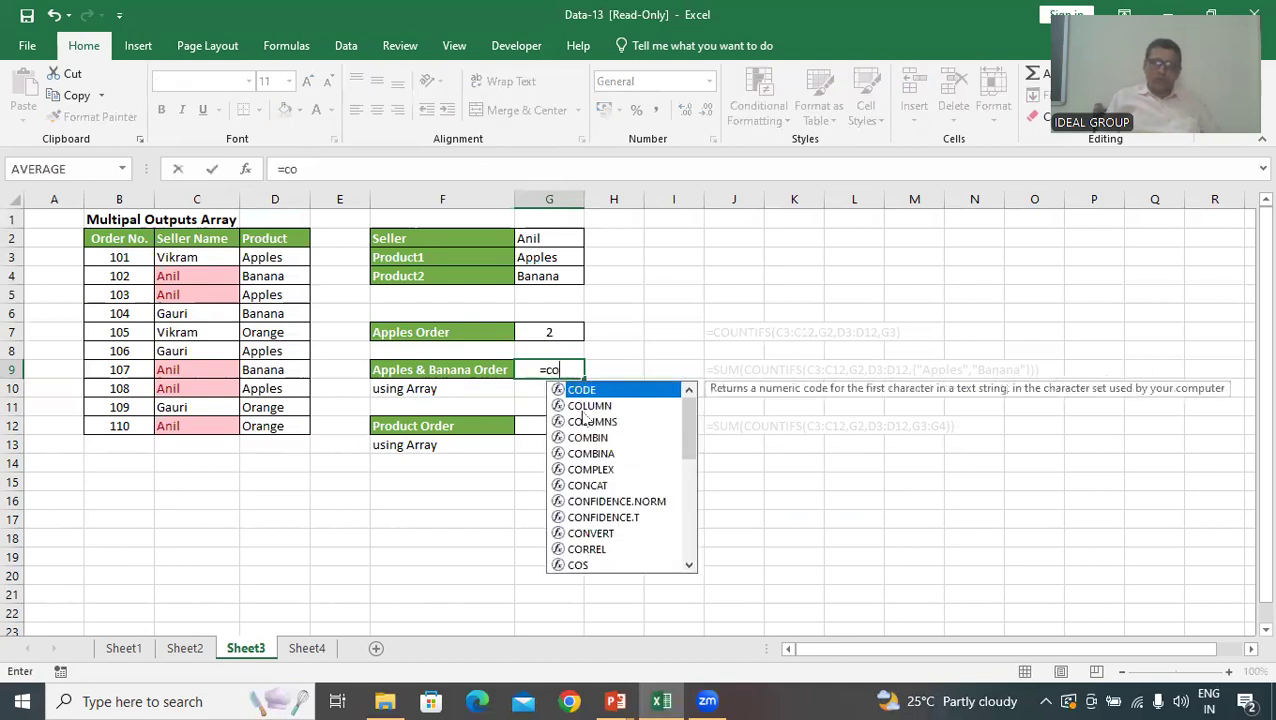
{"action": "type", "text": "untifs"}
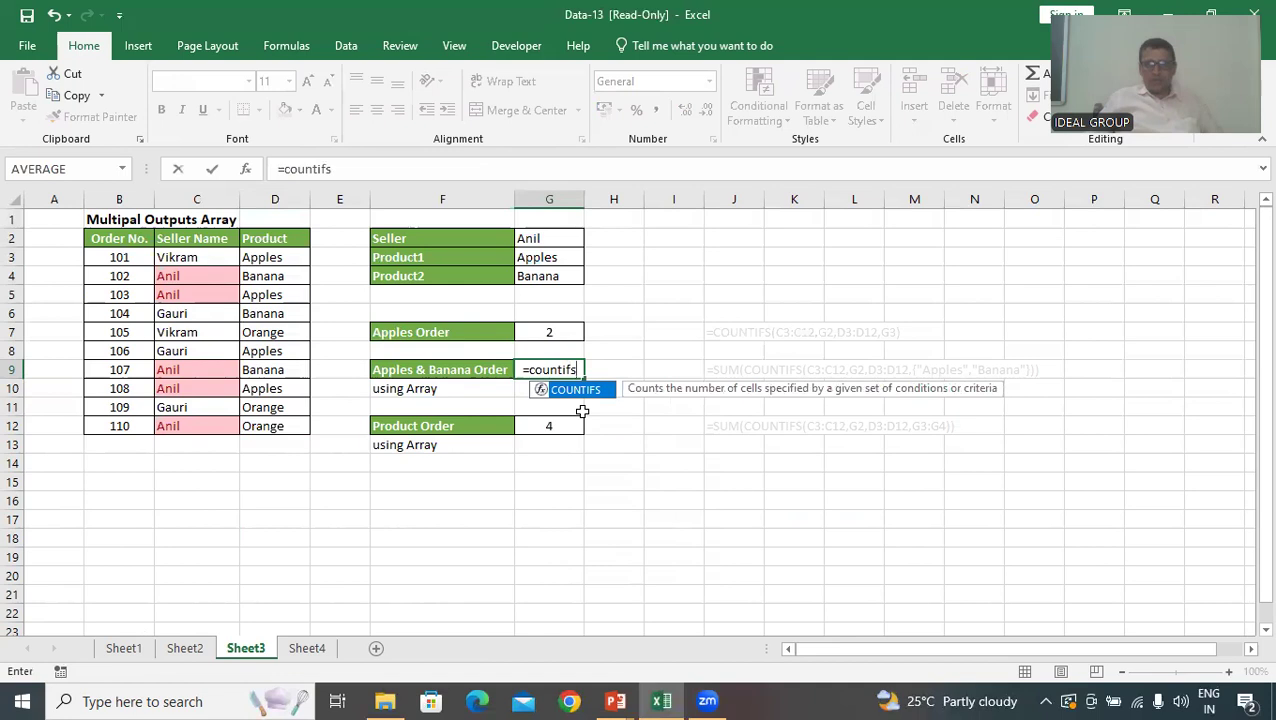
{"action": "key", "text": "Tab"}
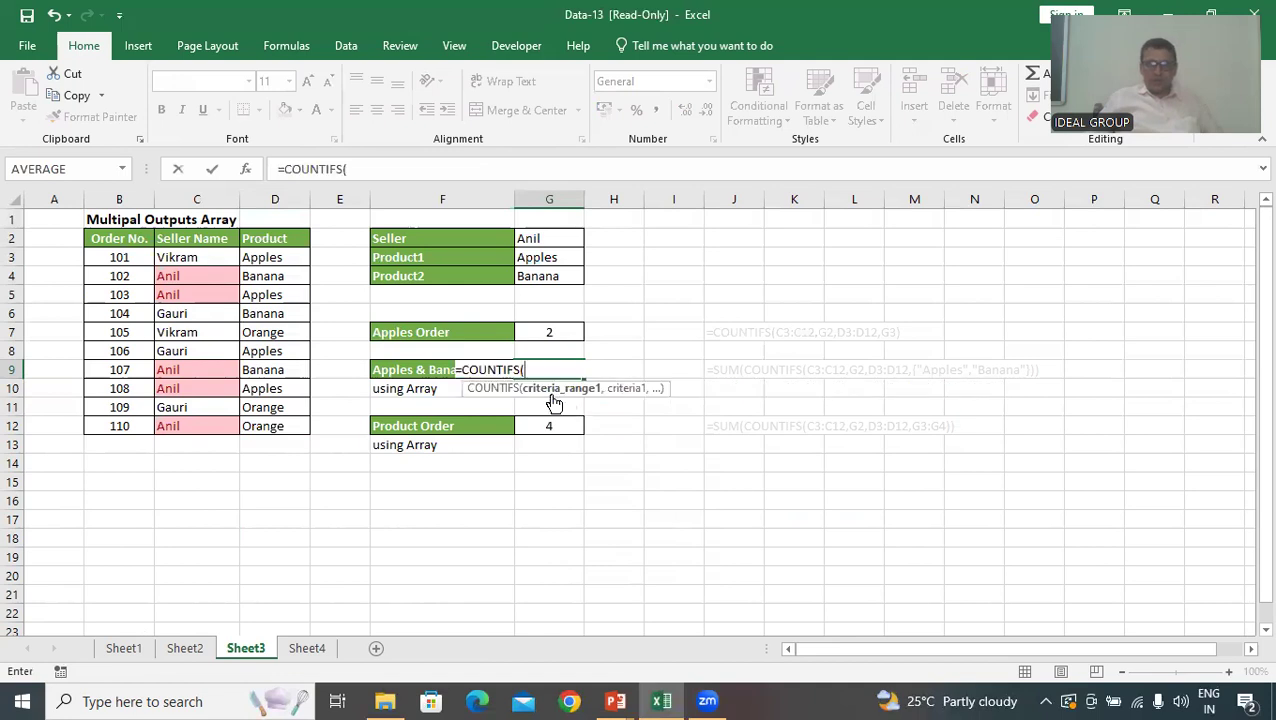
{"action": "left_click", "coordinate": [548, 400]}
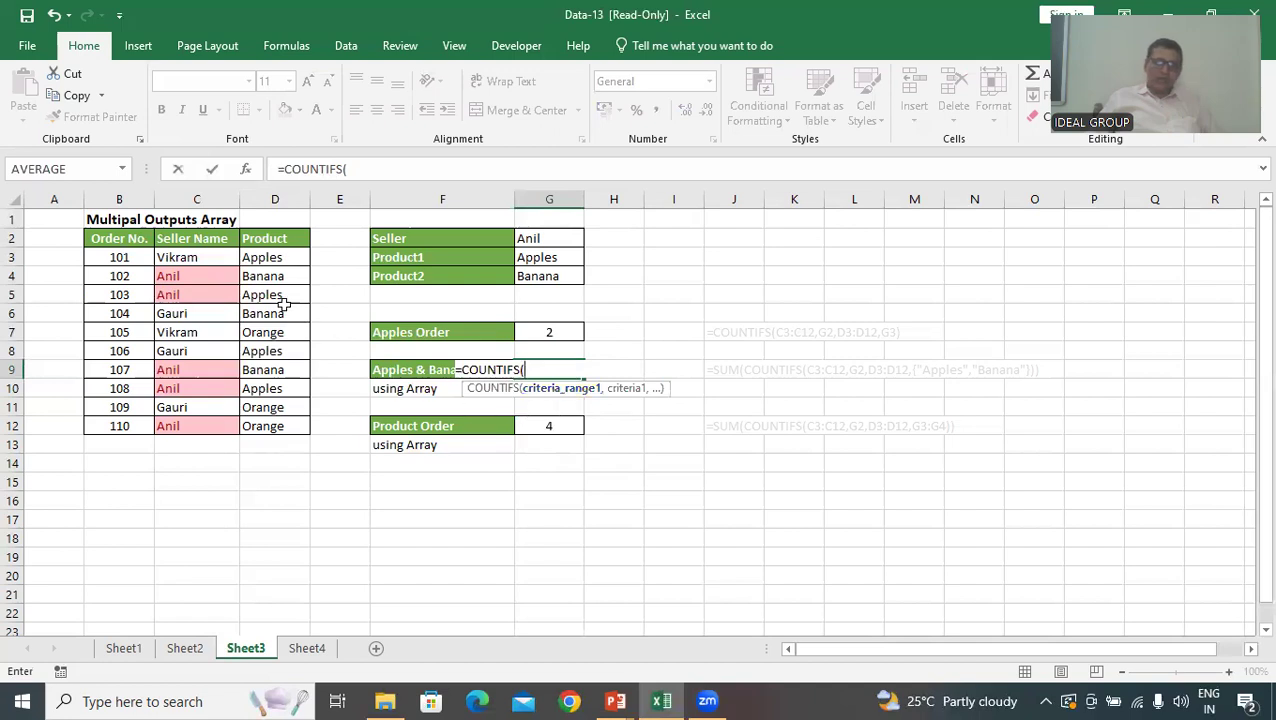
{"action": "left_click_drag", "start_coordinate": [197, 258], "coordinate": [194, 427]}
{"action": "type", "text": ","}
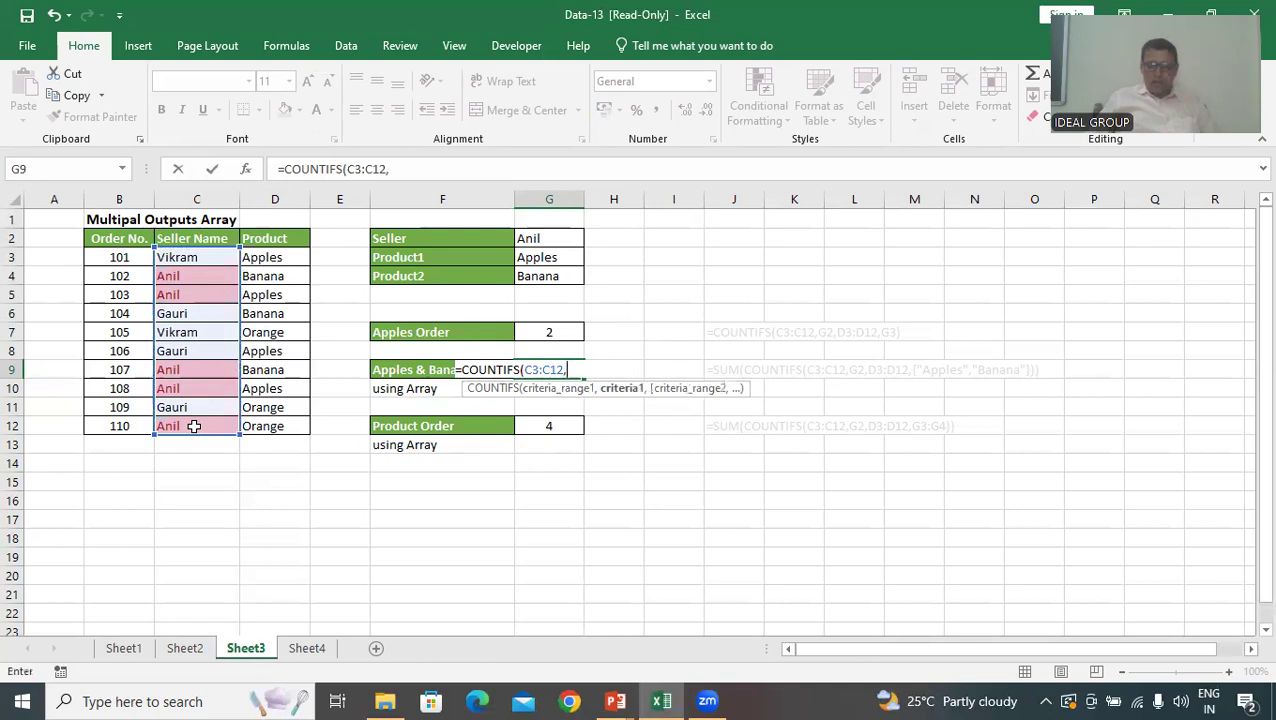
{"action": "left_click", "coordinate": [549, 239]}
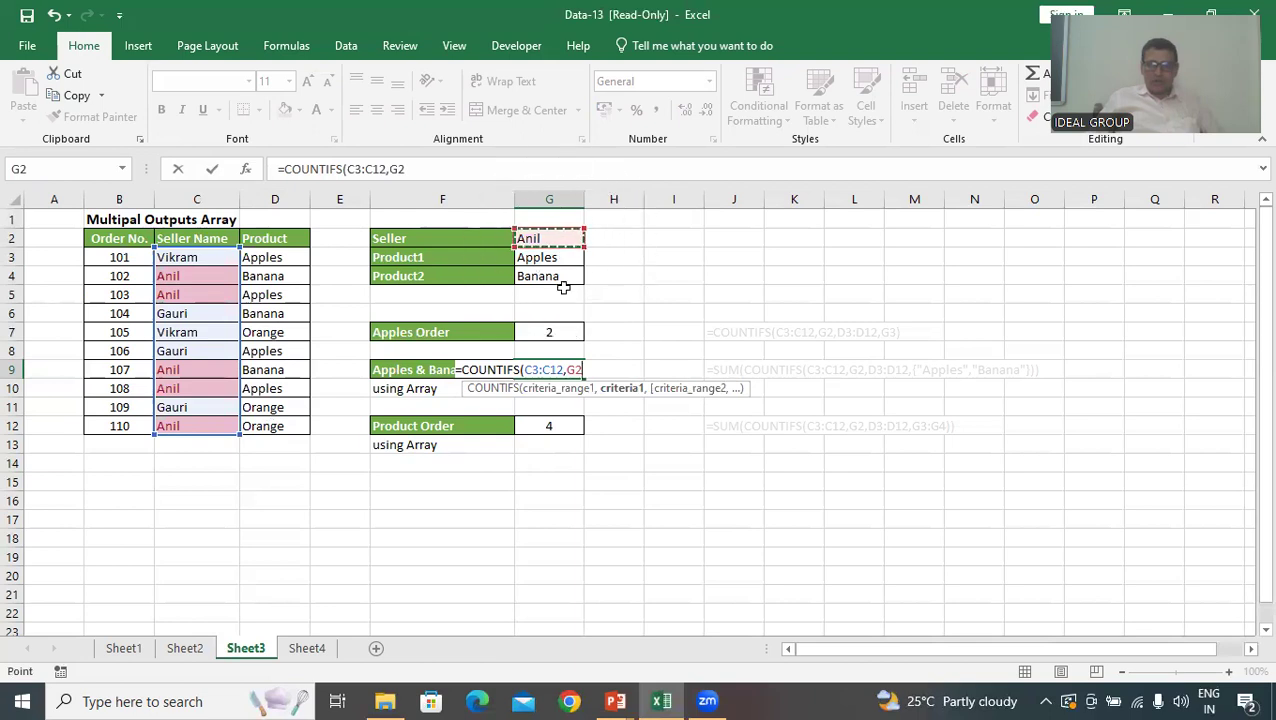
{"action": "type", "text": ","}
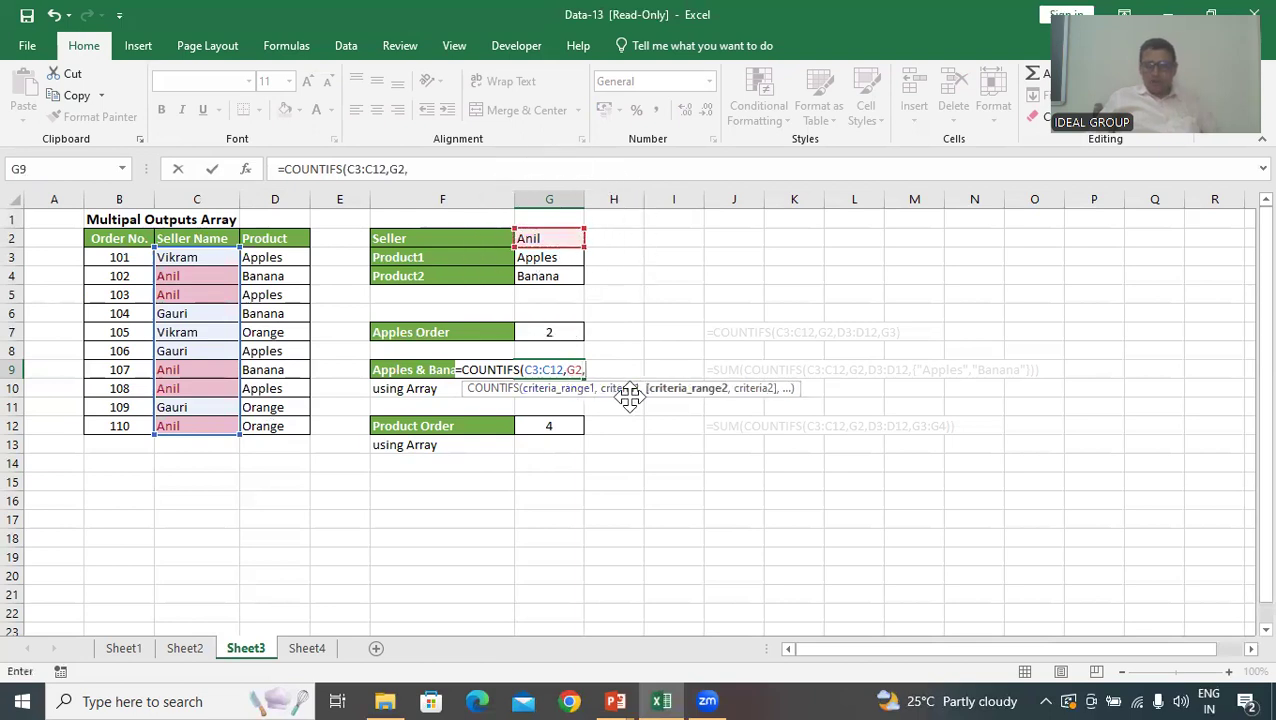
Add the Product range D3:D12 with the array constant {"Apples","Banana"} as its criterion and close the COUNTIFS function in G9
{"action": "key", "text": "ctrl"}
{"action": "key", "text": "ctrl"}
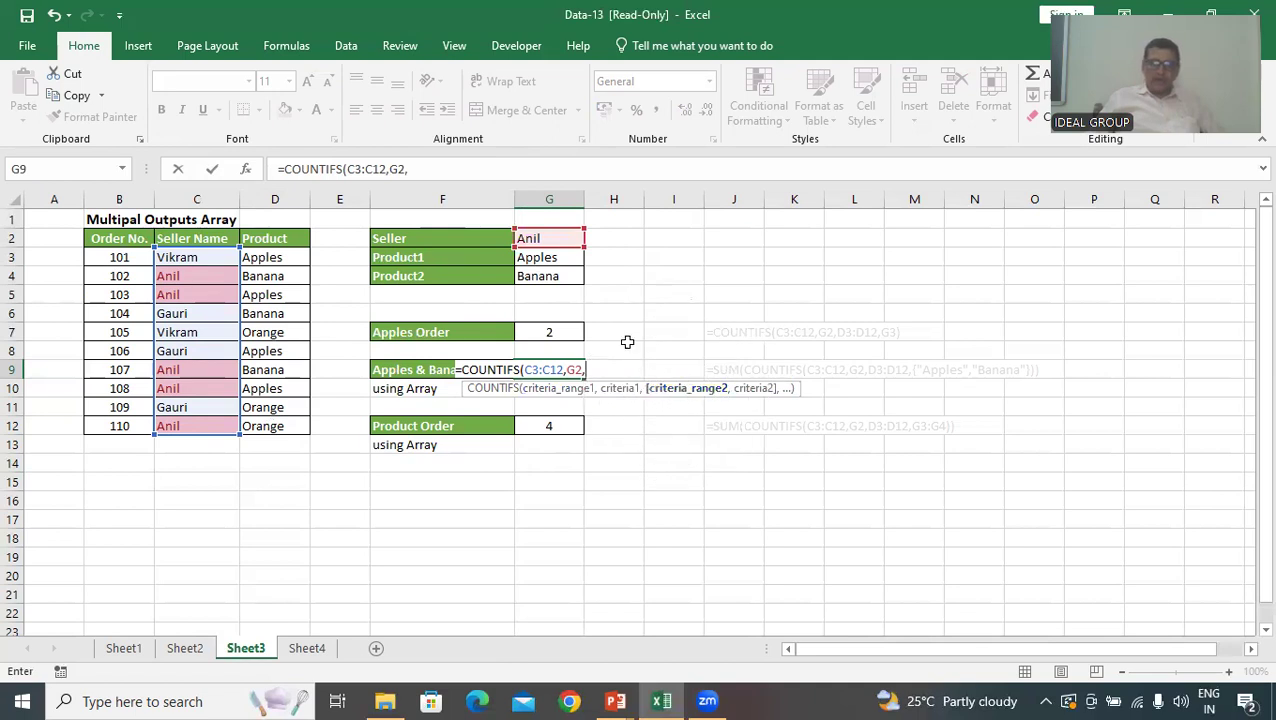
{"action": "left_click_drag", "start_coordinate": [270, 258], "coordinate": [276, 428]}
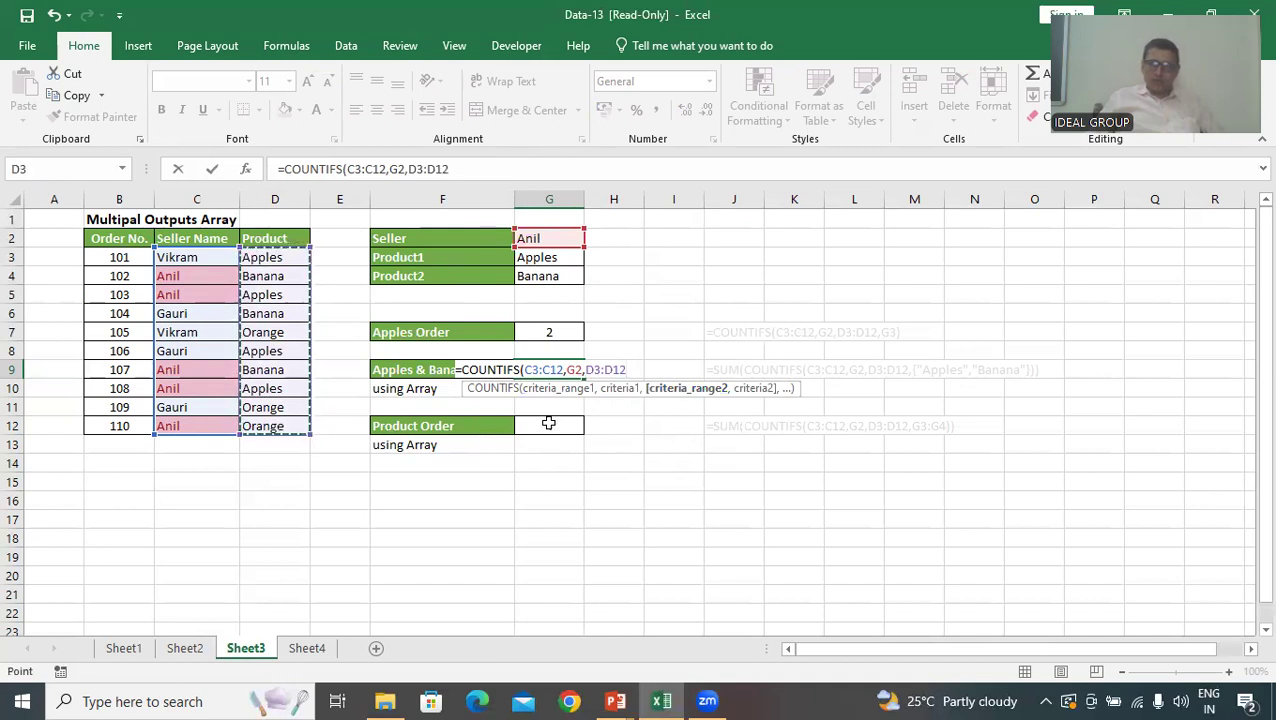
{"action": "type", "text": ","}
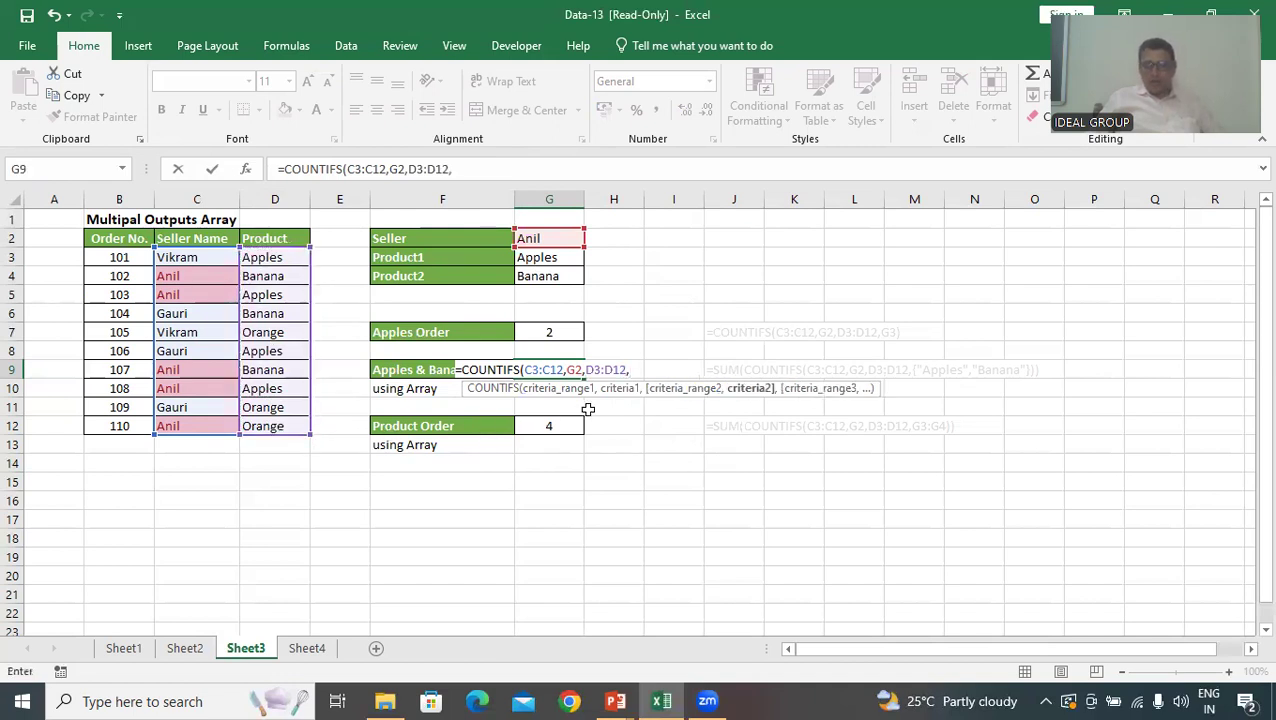
{"action": "left_click", "coordinate": [752, 398]}
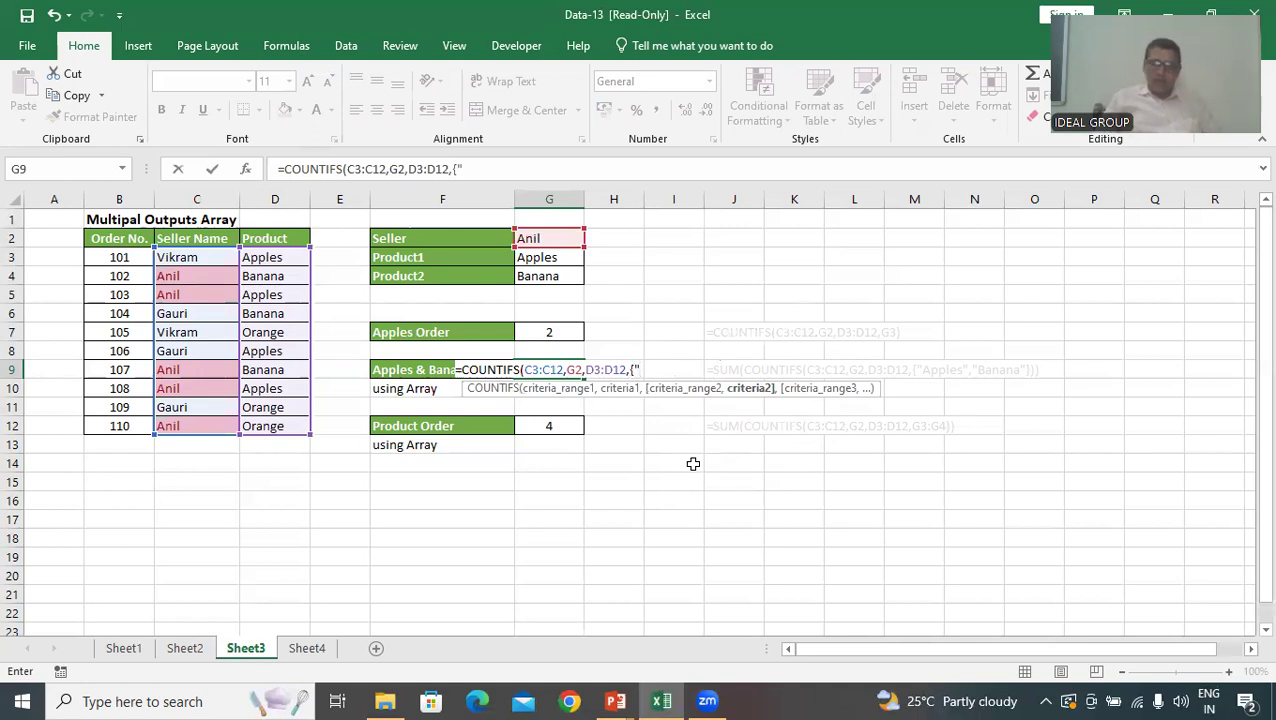
{"action": "type", "text": "App"}
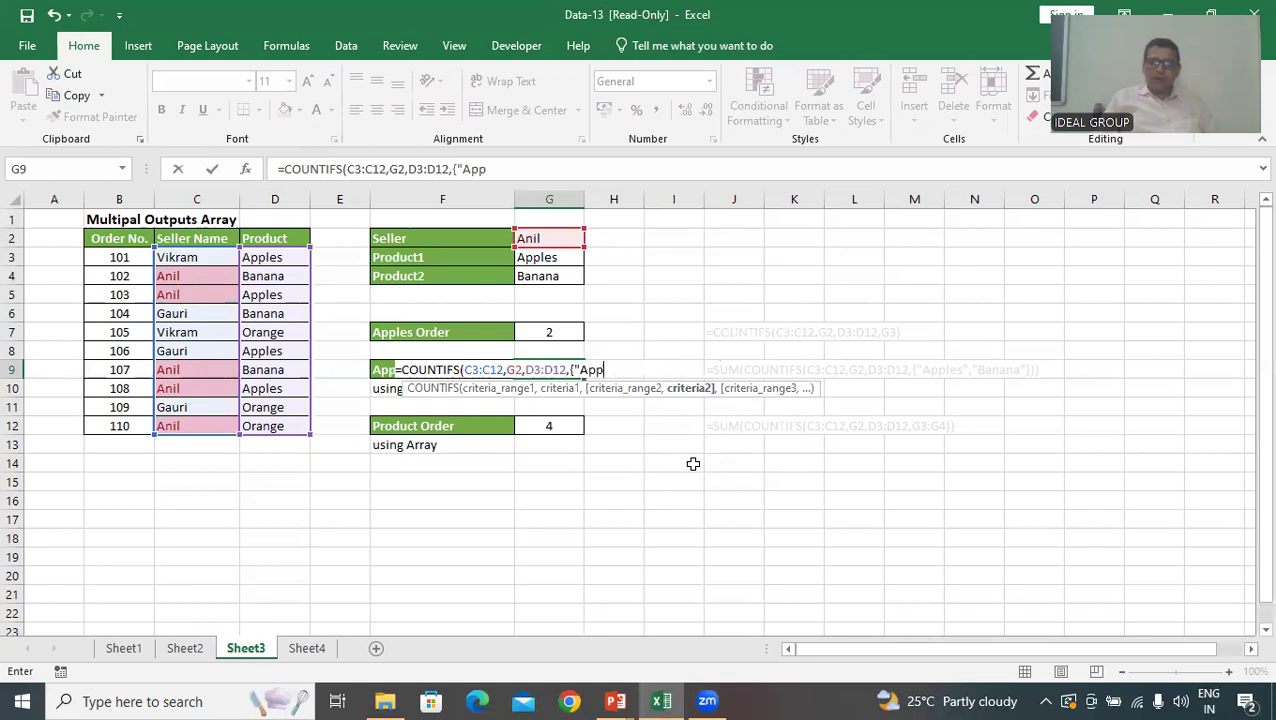
{"action": "type", "text": "les\""}
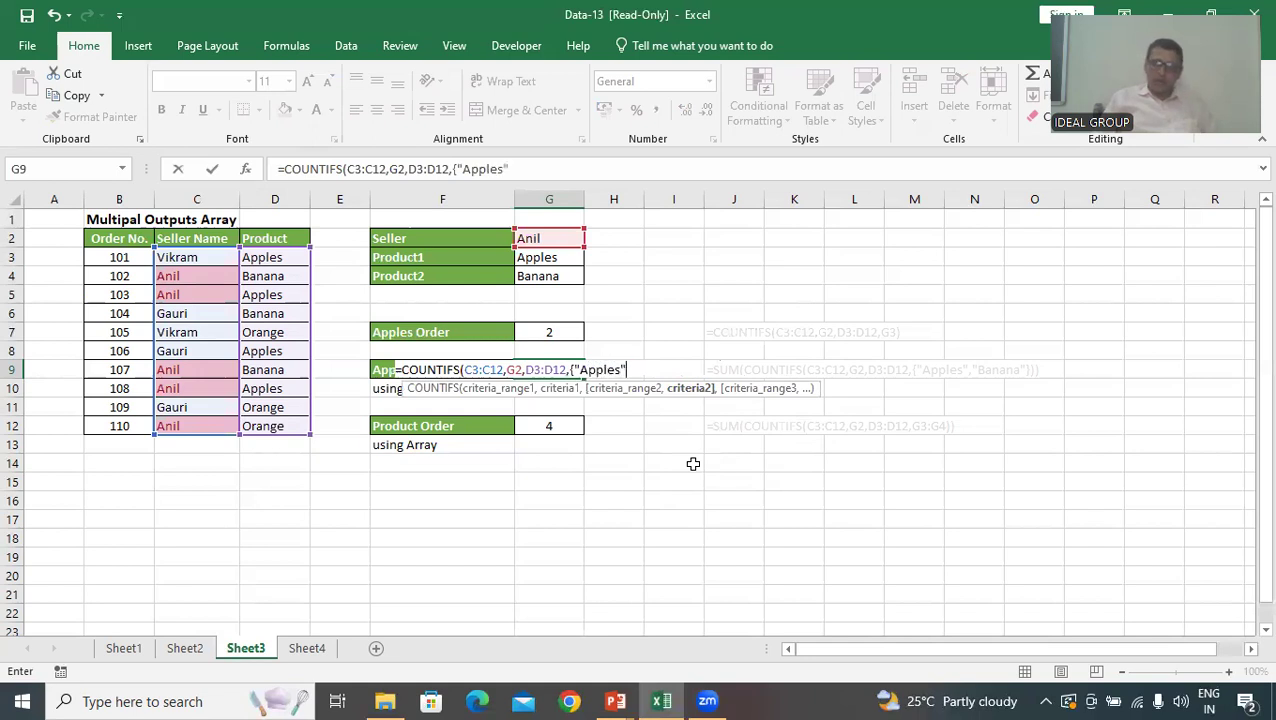
{"action": "type", "text": ",\"Banana"}
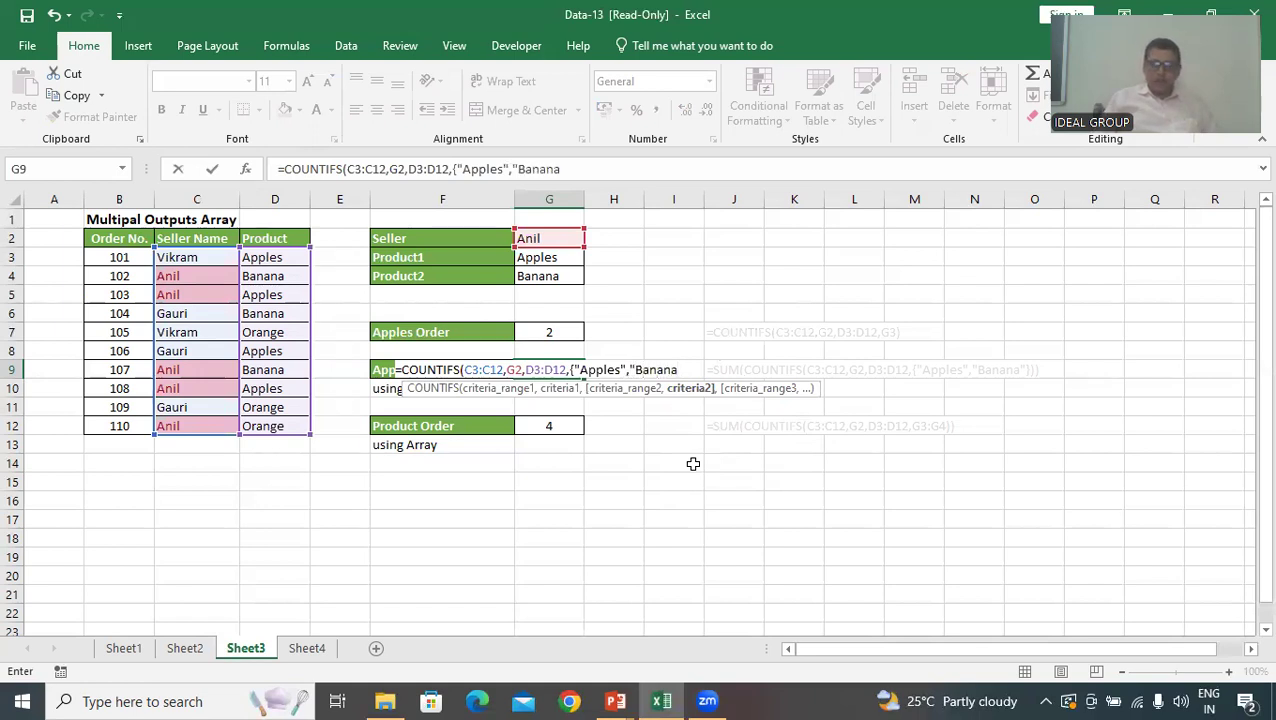
{"action": "type", "text": "\""}
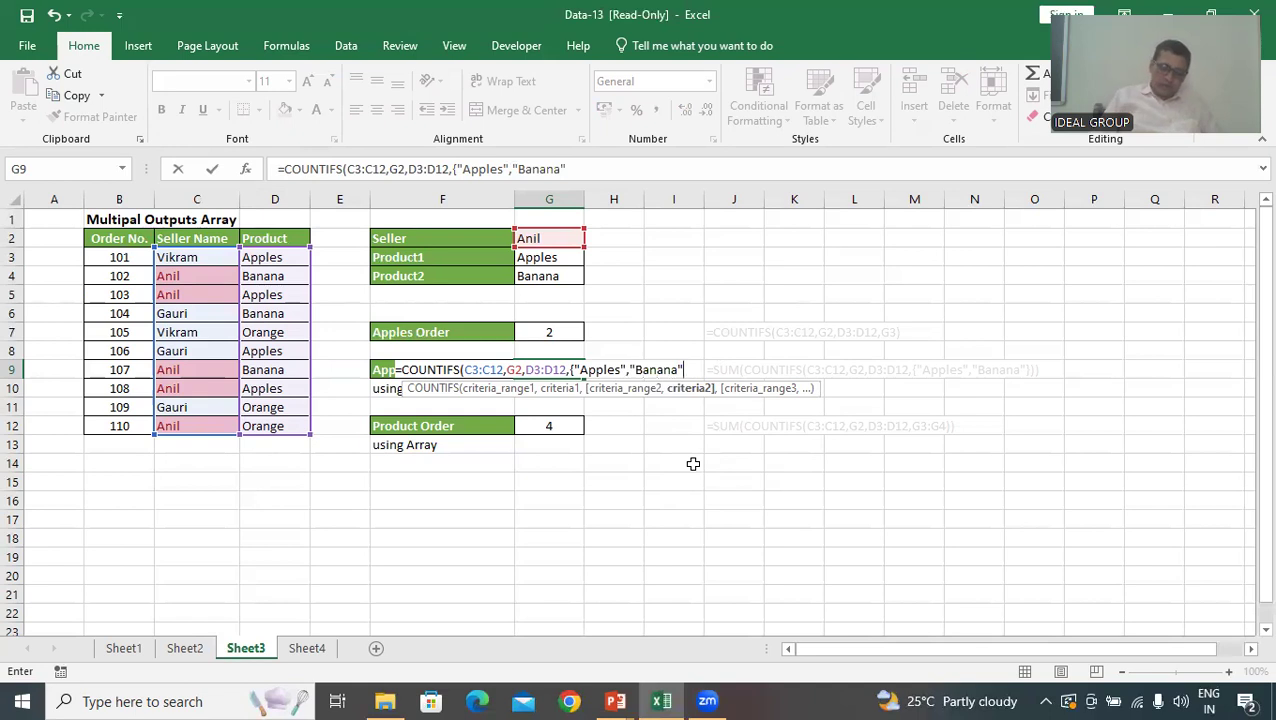
{"action": "type", "text": "}"}
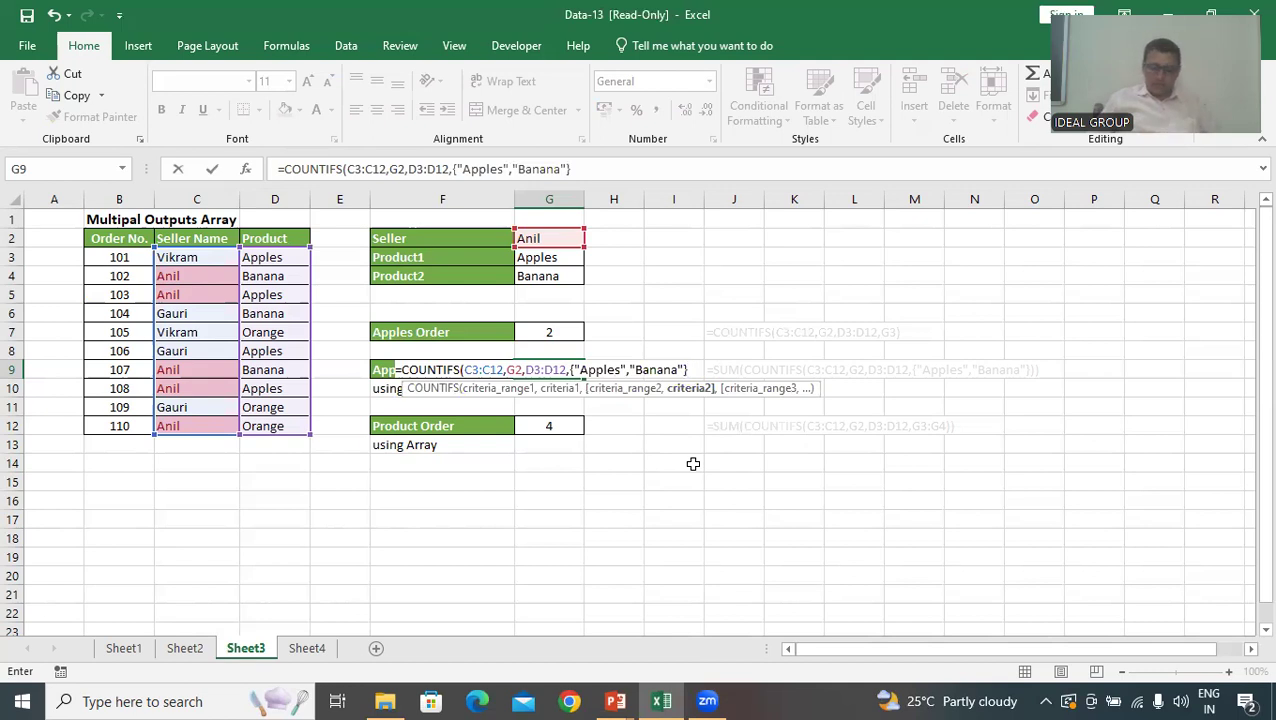
{"action": "type", "text": ")"}
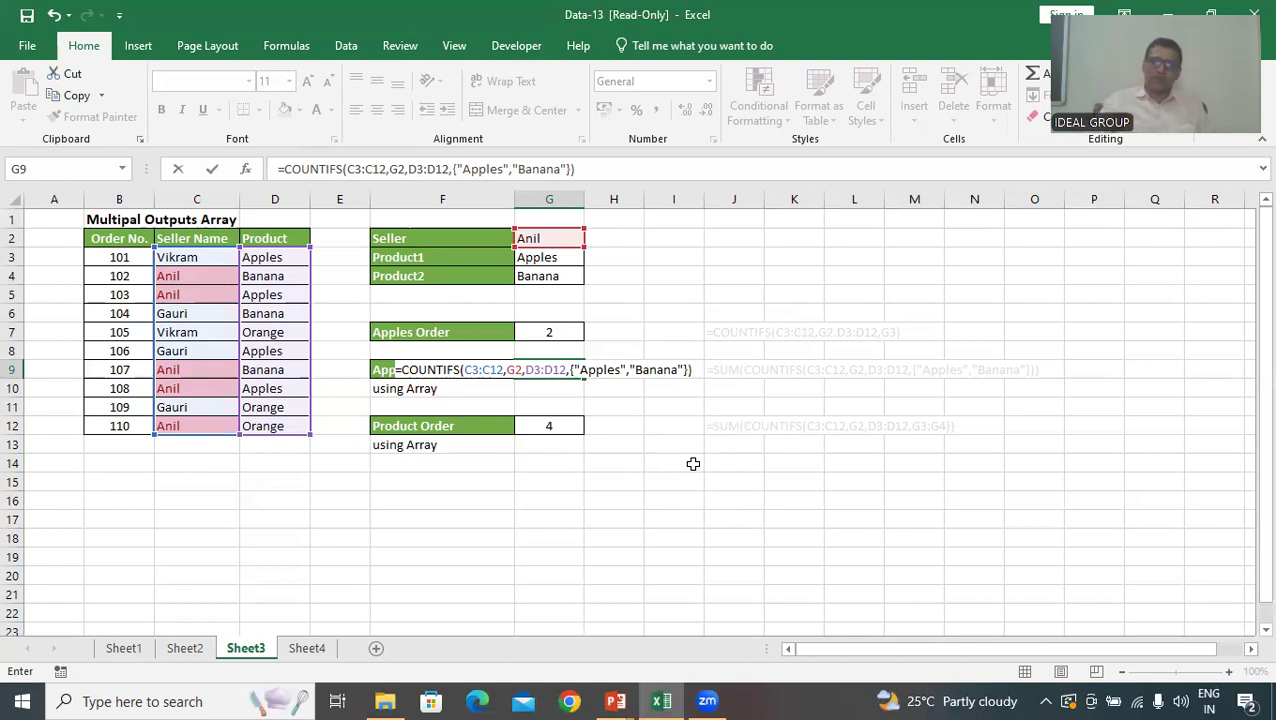
Wrap the COUNTIFS in G9 in a SUM function and enter it as an array formula
{"action": "left_click", "coordinate": [400, 370]}
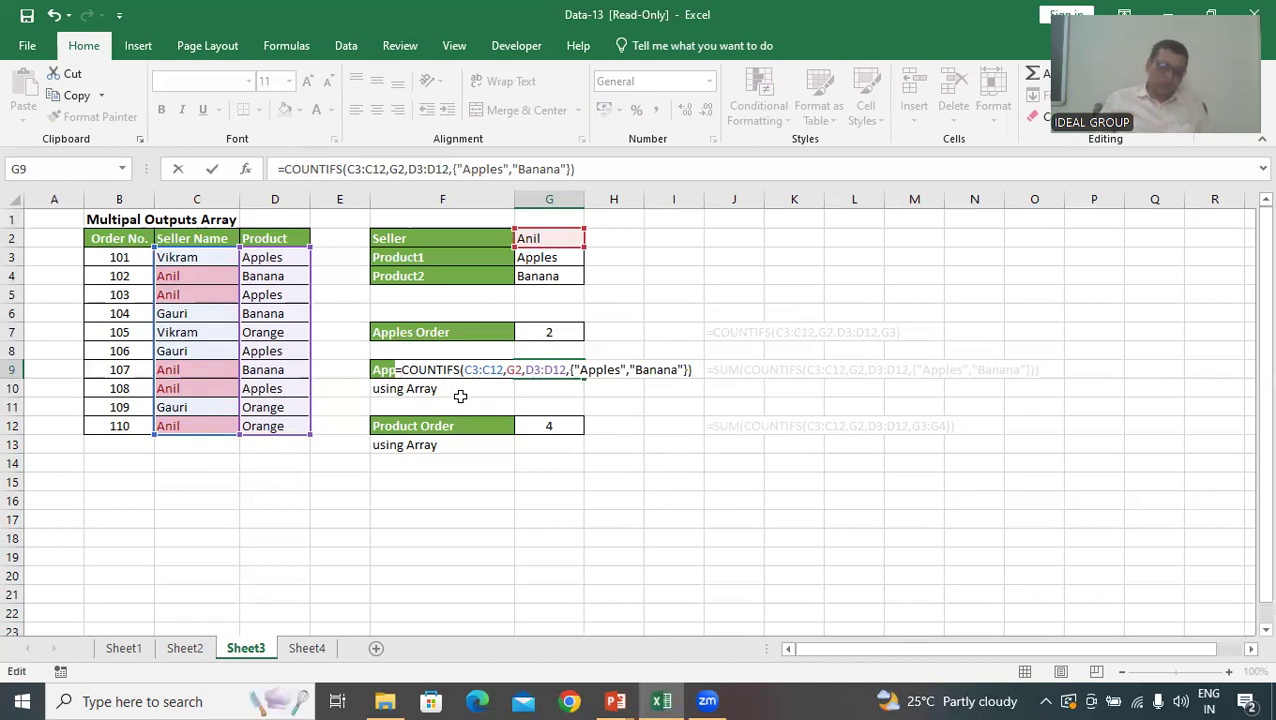
{"action": "type", "text": "sum"}
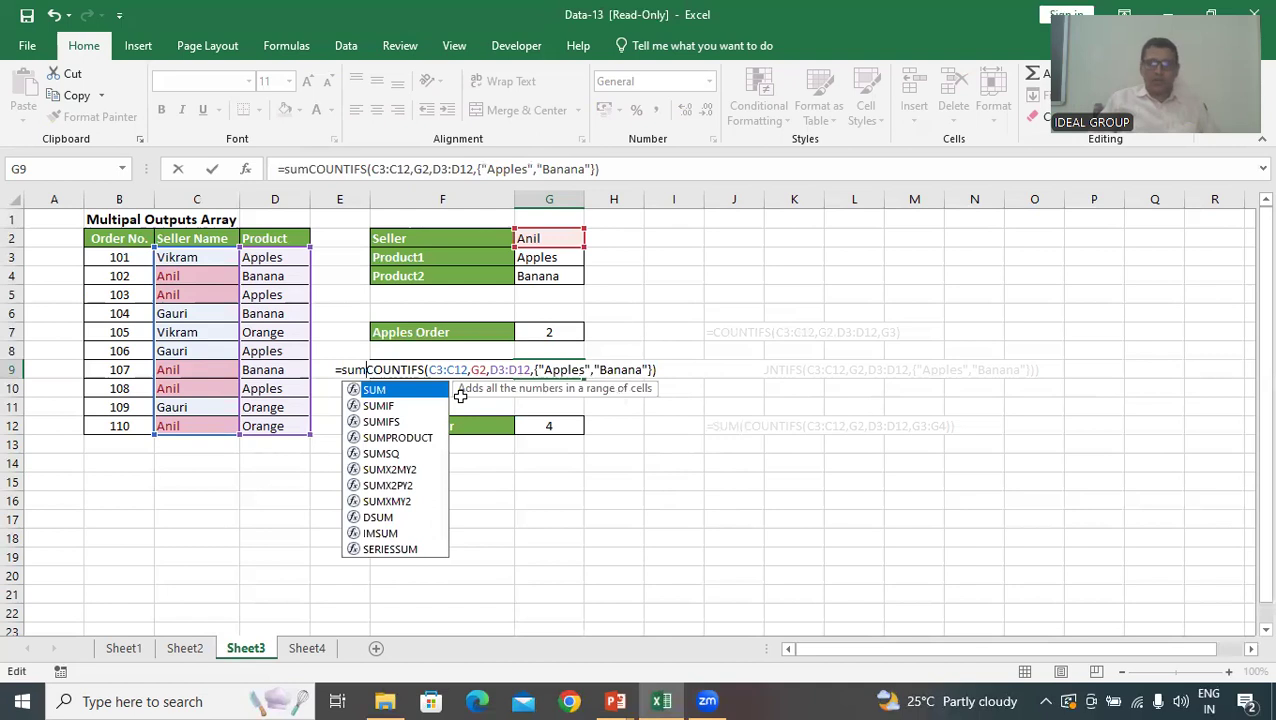
{"action": "type", "text": "("}
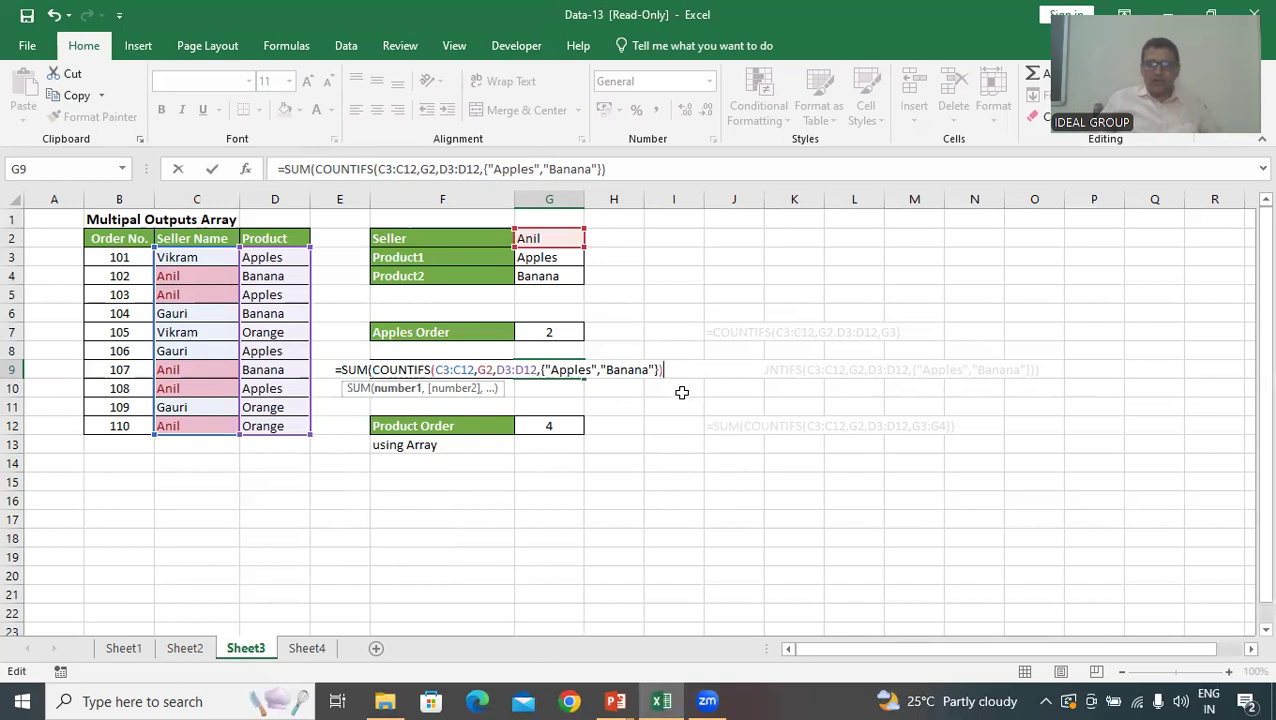
{"action": "type", "text": ")"}
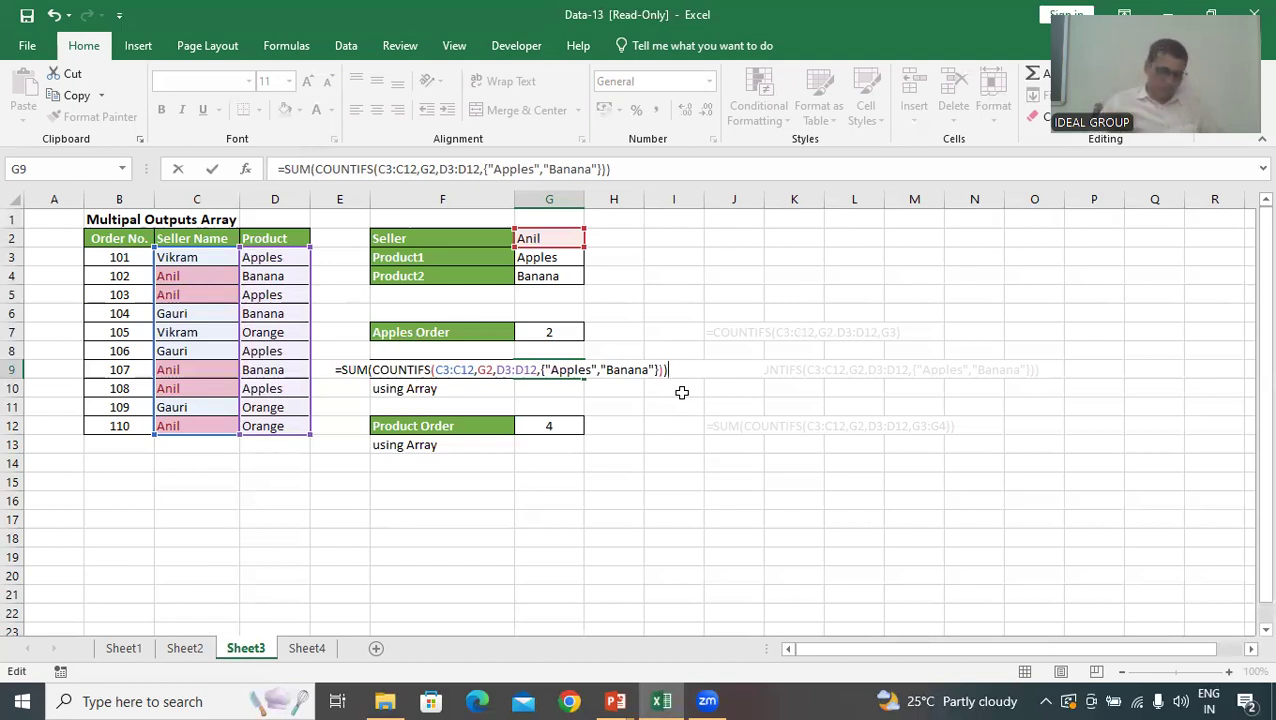
{"action": "key", "text": "ctrl+shift+Return"}
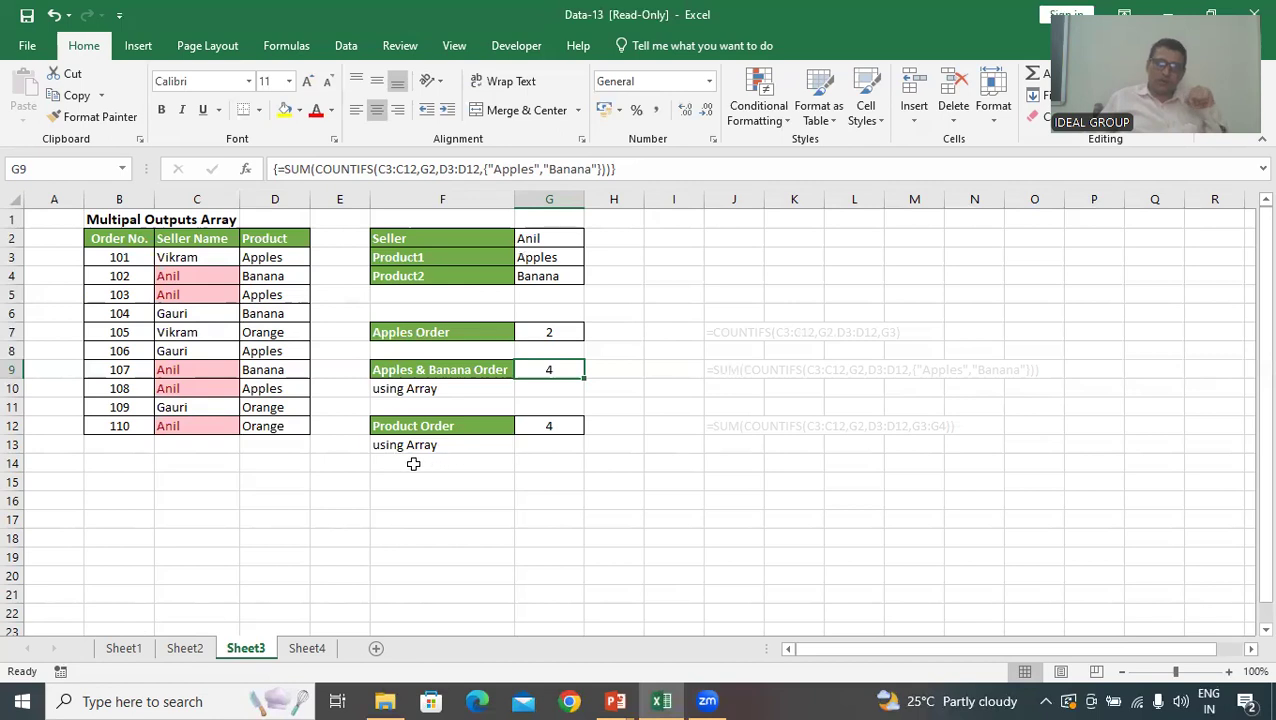
Clear the existing formula from the Product Order cell G12 and start a COUNTIFS formula there
{"action": "left_click", "coordinate": [560, 426]}
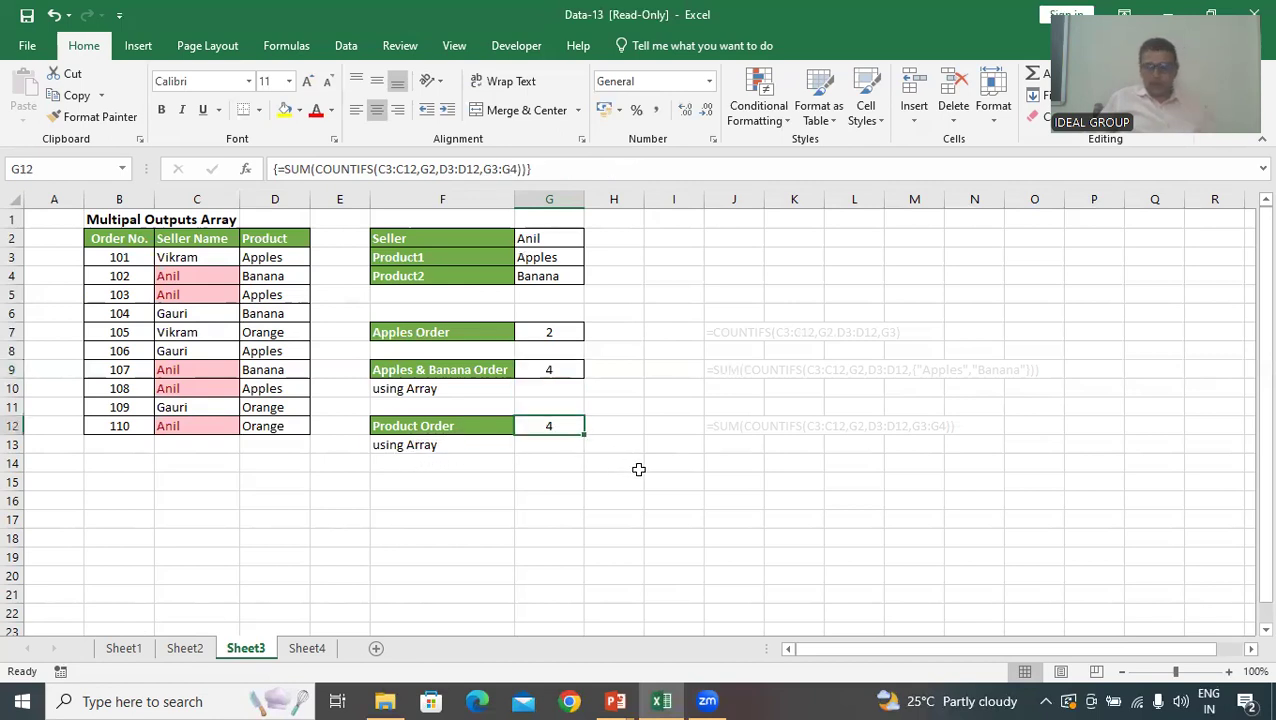
{"action": "key", "text": "Delete"}
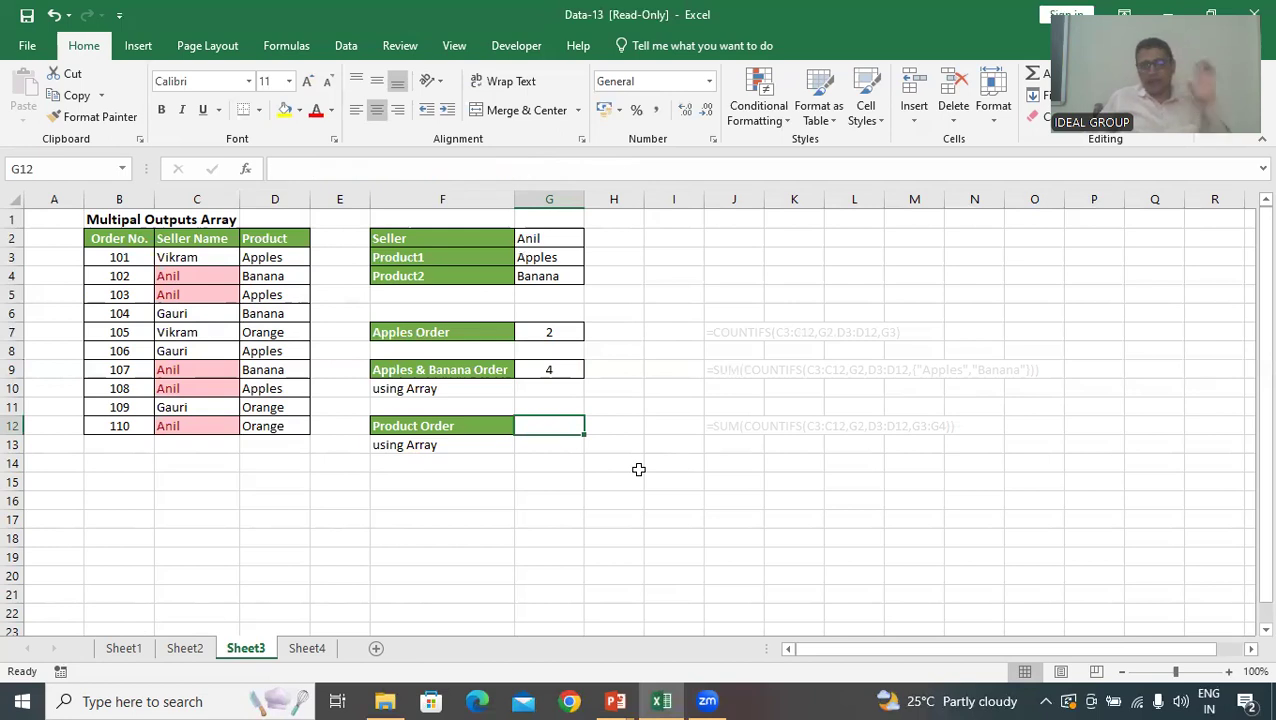
{"action": "type", "text": "="}
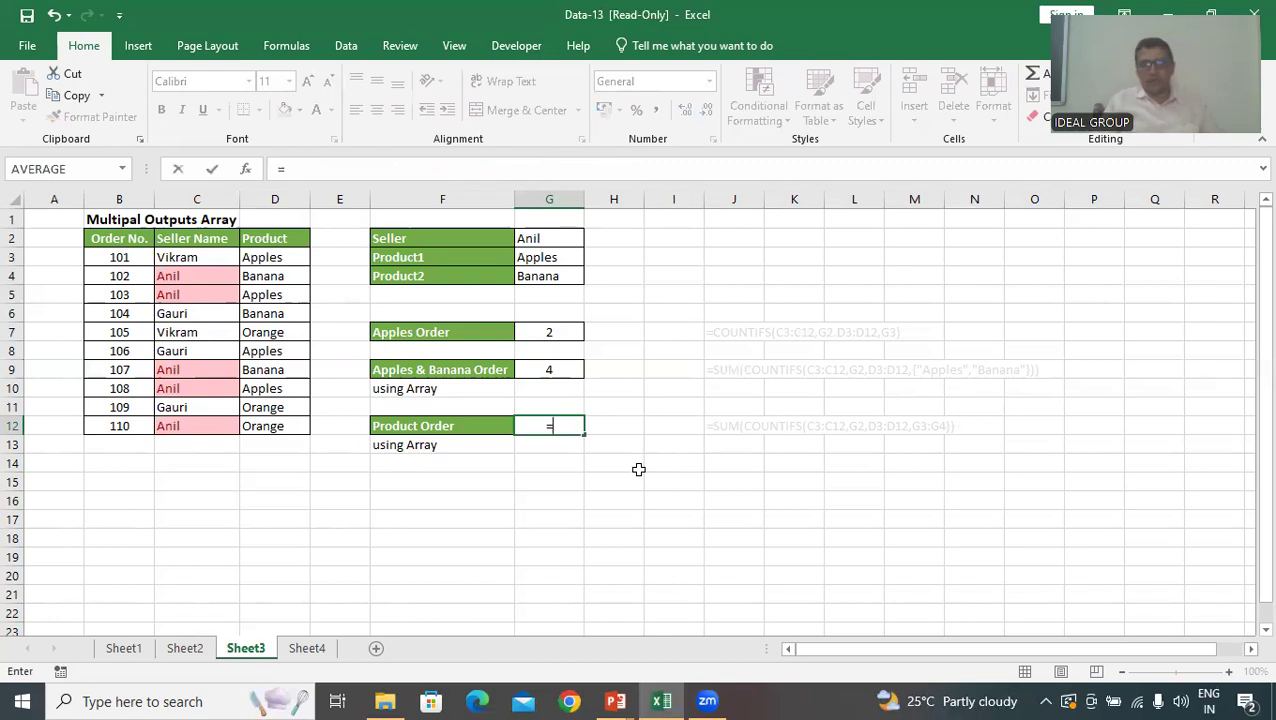
{"action": "type", "text": "co"}
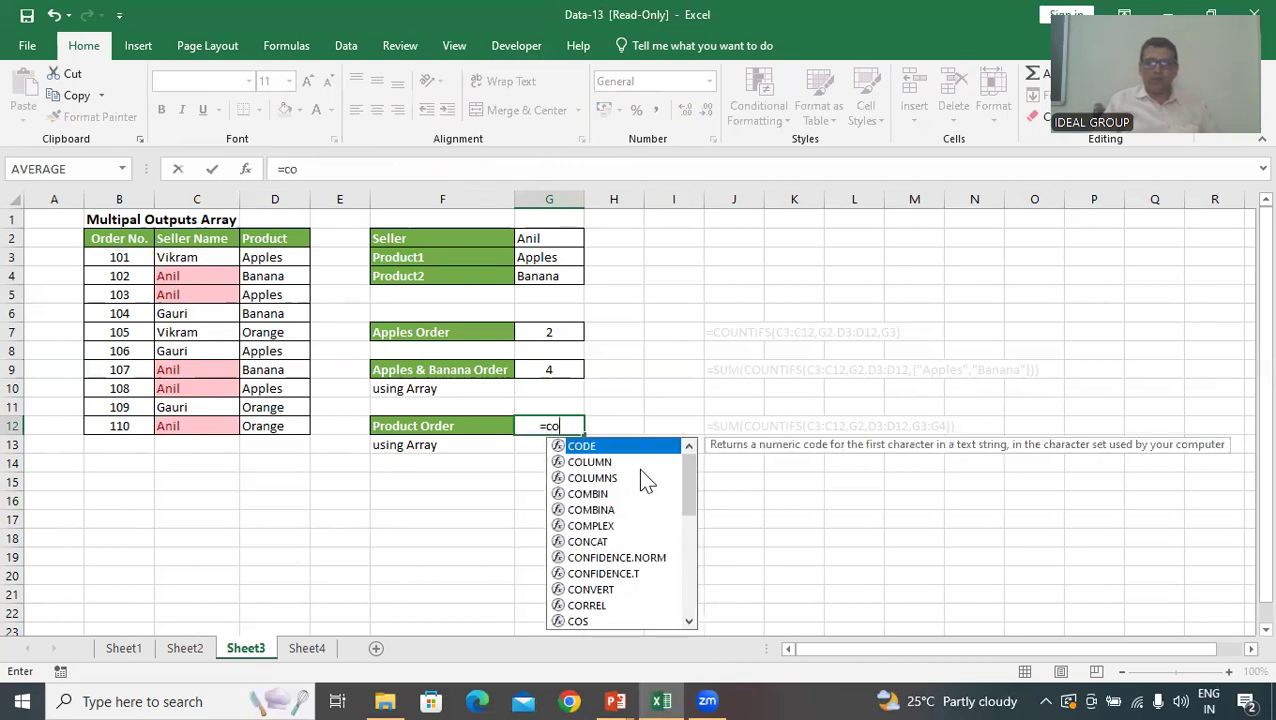
{"action": "type", "text": "untif"}
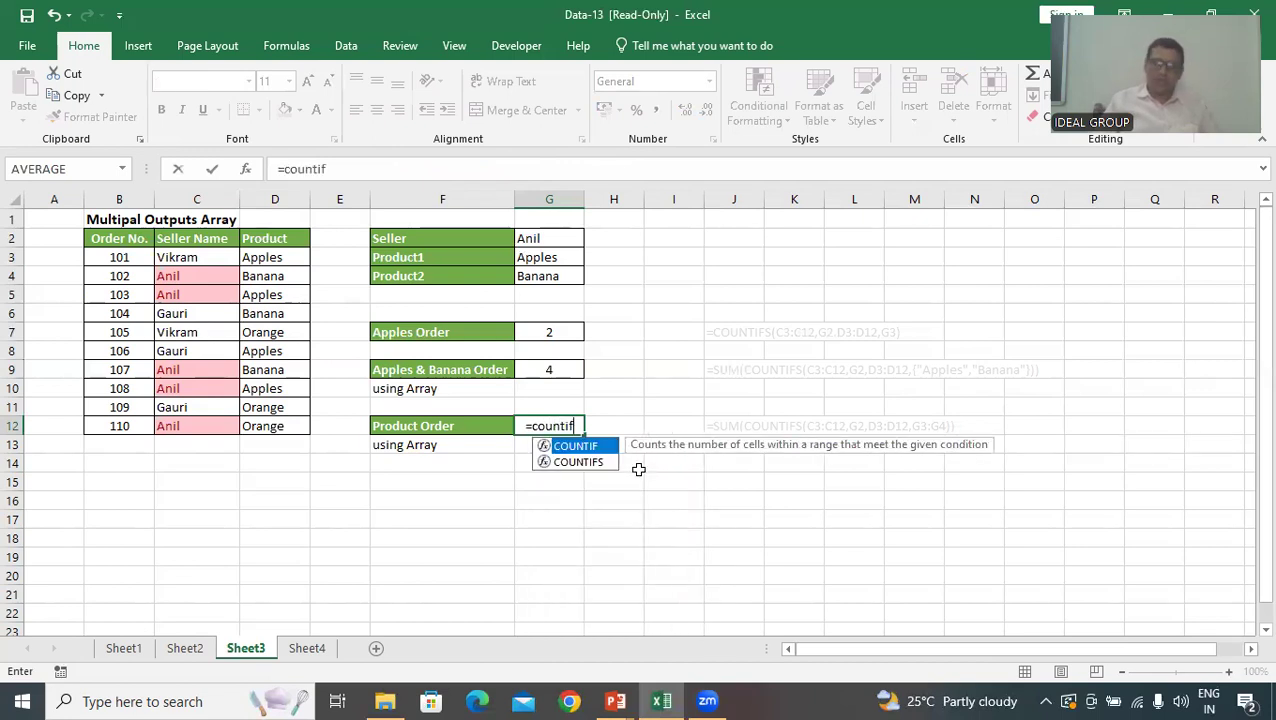
{"action": "key", "text": "Tab"}
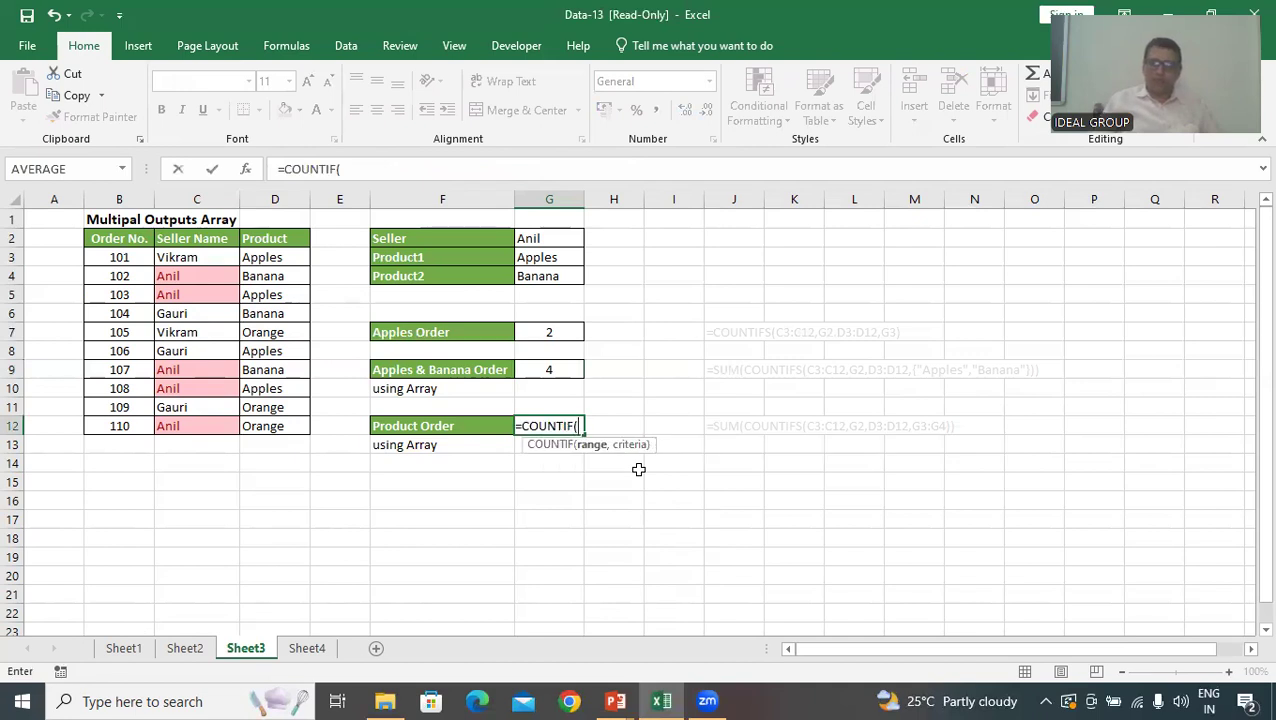
{"action": "key", "text": "BackSpace"}
{"action": "type", "text": "S"}
{"action": "key", "text": "Tab"}
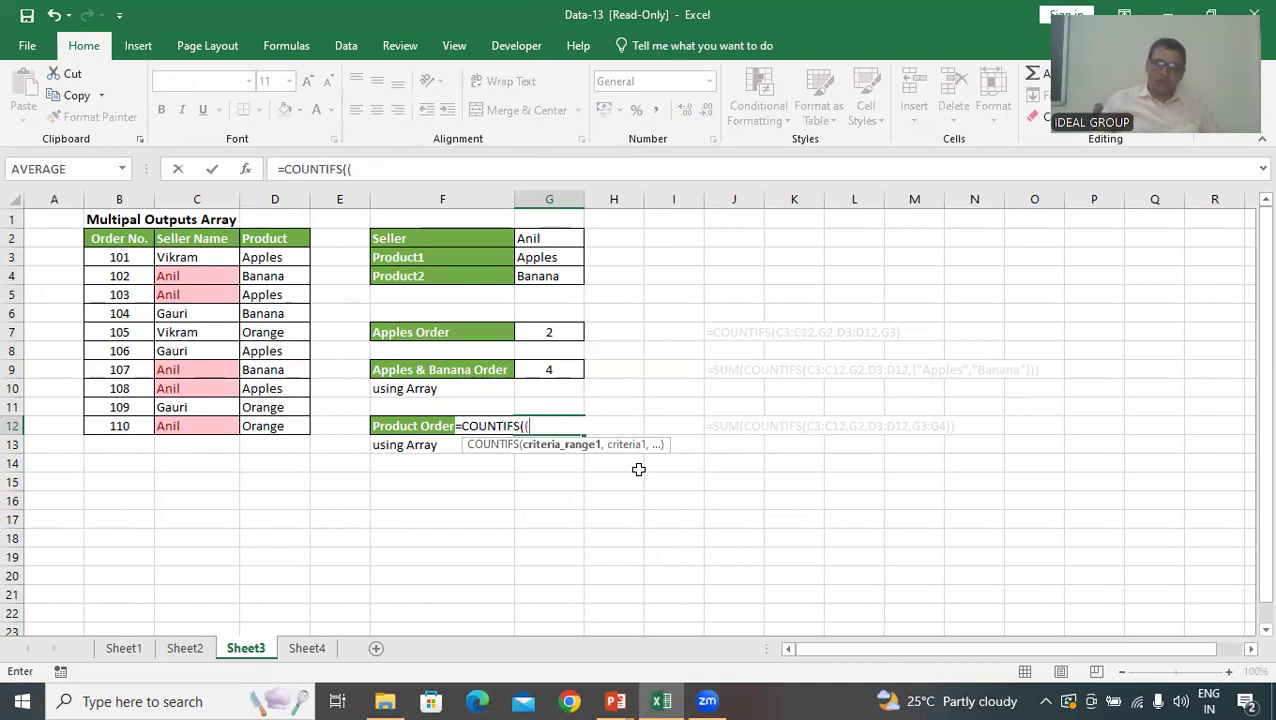
Try C3:C12 as the first COUNTIFS argument in G12, and remove it together with the extra opening parenthesis
{"action": "left_click", "coordinate": [575, 455]}
{"action": "type", "text": "("}
{"action": "left_click_drag", "start_coordinate": [222, 256], "coordinate": [205, 425]}
{"action": "type", "text": ","}
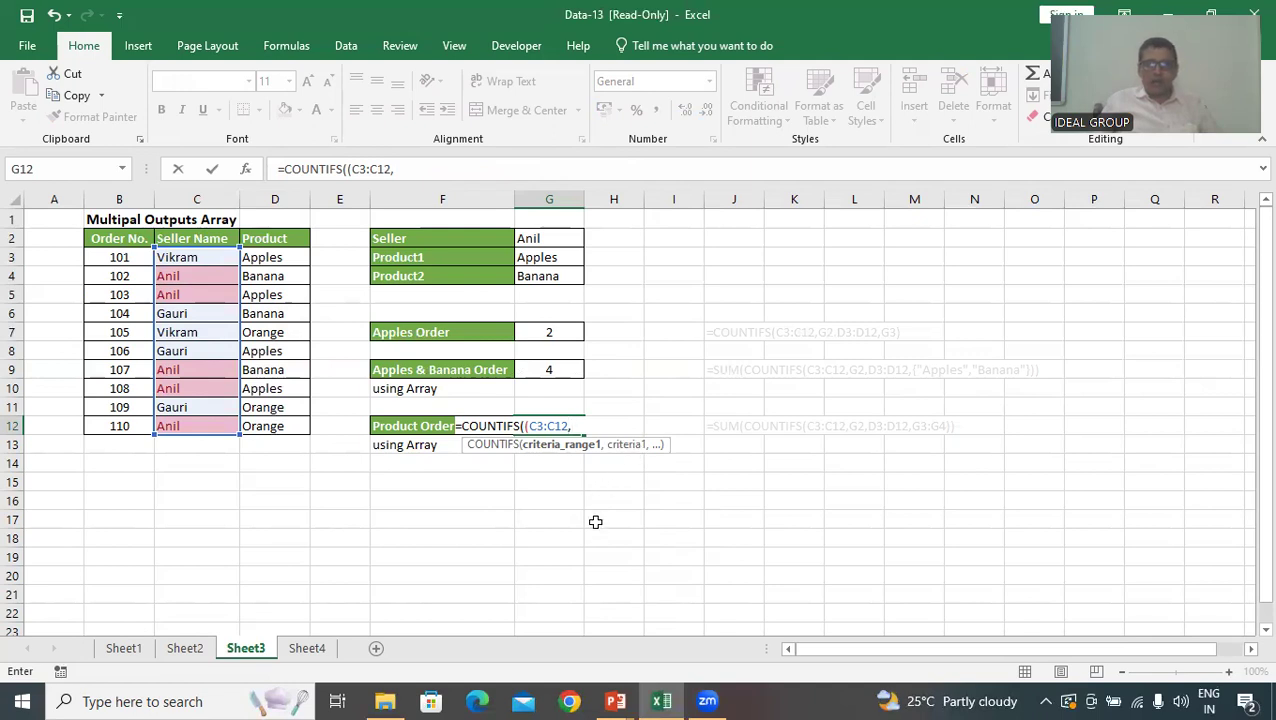
{"action": "key", "text": "BackSpace"}
{"action": "key", "text": "BackSpace"}
{"action": "key", "text": "BackSpace"}
{"action": "key", "text": "BackSpace"}
{"action": "key", "text": "BackSpace"}
{"action": "key", "text": "BackSpace"}
{"action": "key", "text": "BackSpace"}
{"action": "key", "text": "BackSpace"}
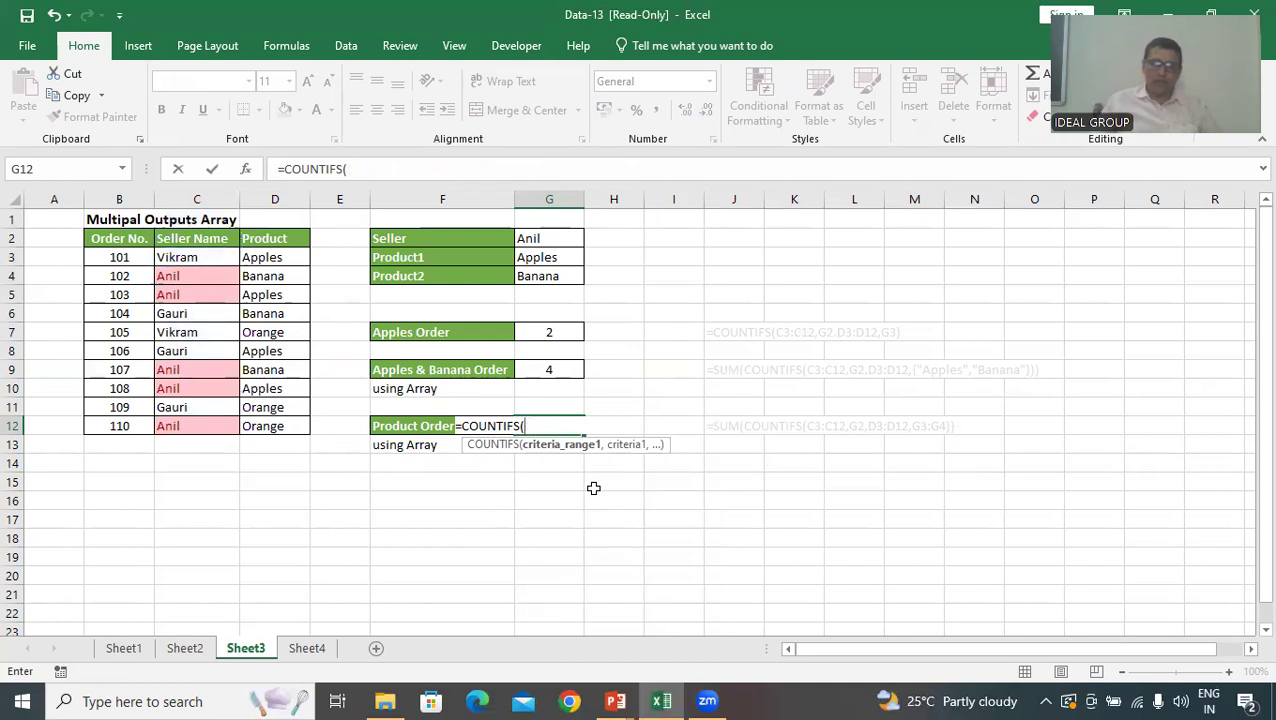
Give the COUNTIFS in G12 the Seller Name range C3:C12 with cell G2 as its first criterion
{"action": "left_click_drag", "start_coordinate": [197, 257], "coordinate": [197, 428]}
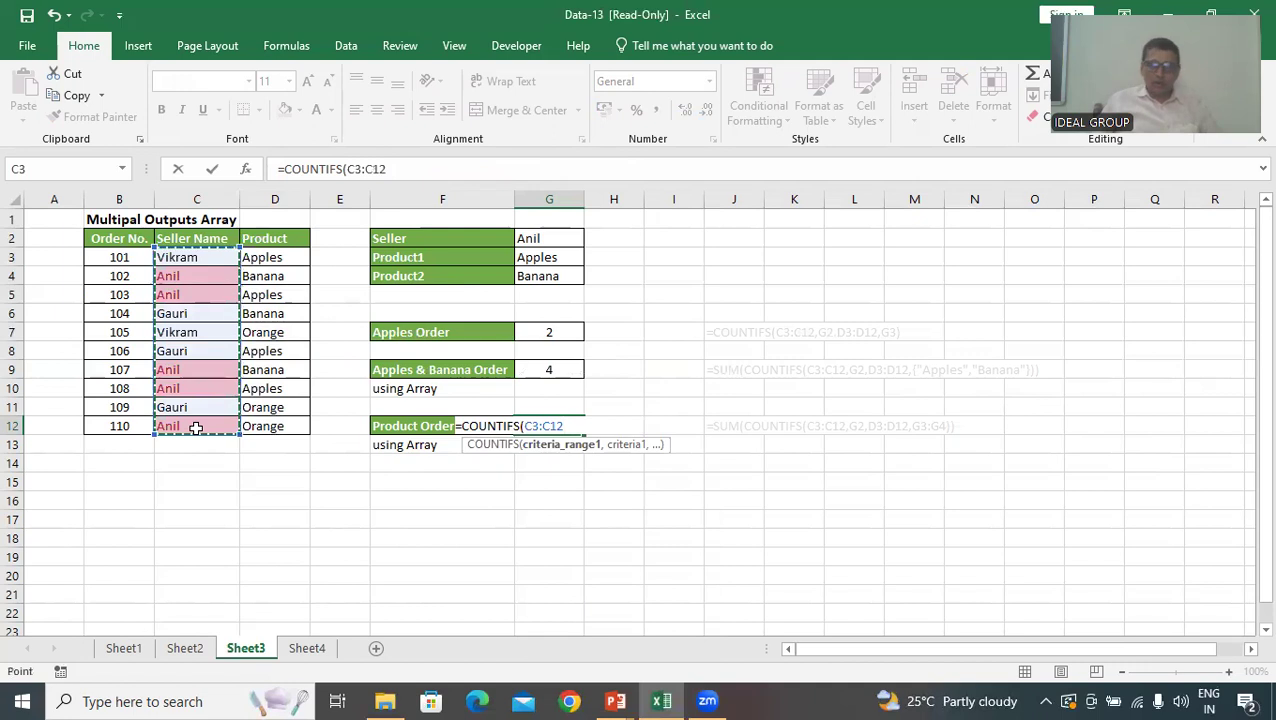
{"action": "type", "text": ","}
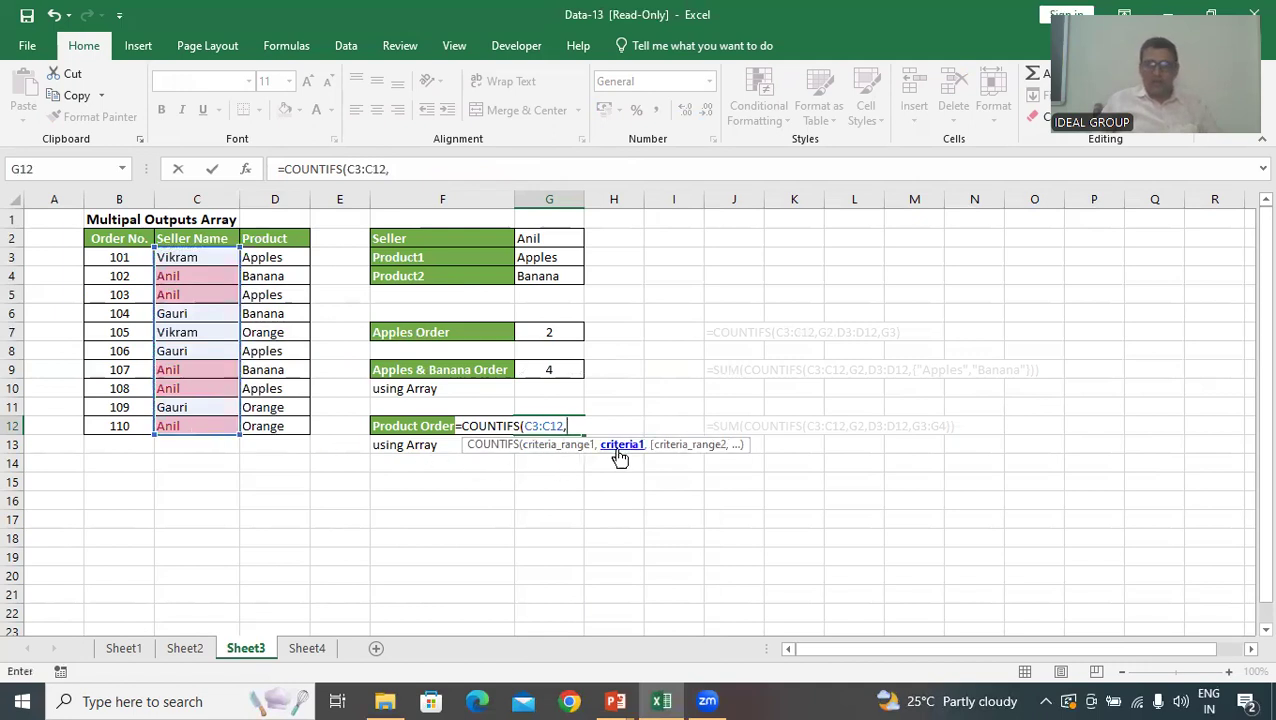
{"action": "left_click", "coordinate": [552, 240]}
{"action": "type", "text": ","}
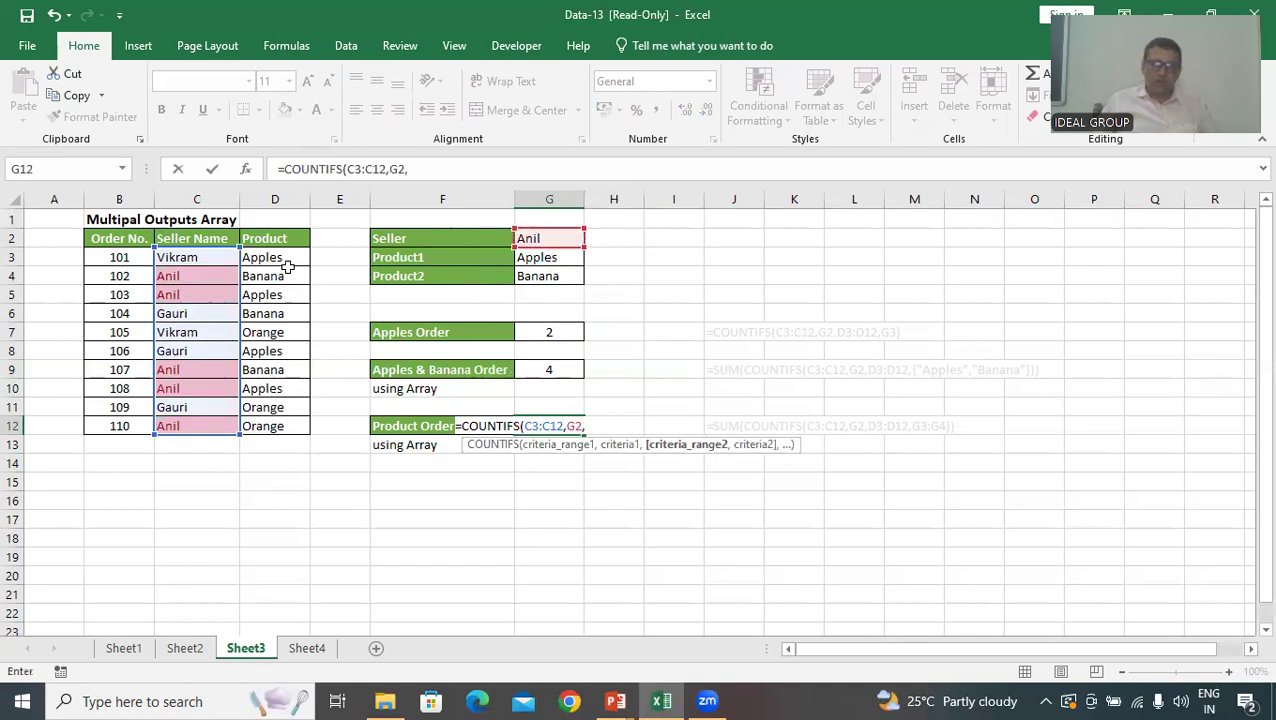
Add the Product range D3:D12 with cells G3:G4 as its criteria to the COUNTIFS in G12 and close the function
{"action": "left_click_drag", "start_coordinate": [288, 256], "coordinate": [286, 429]}
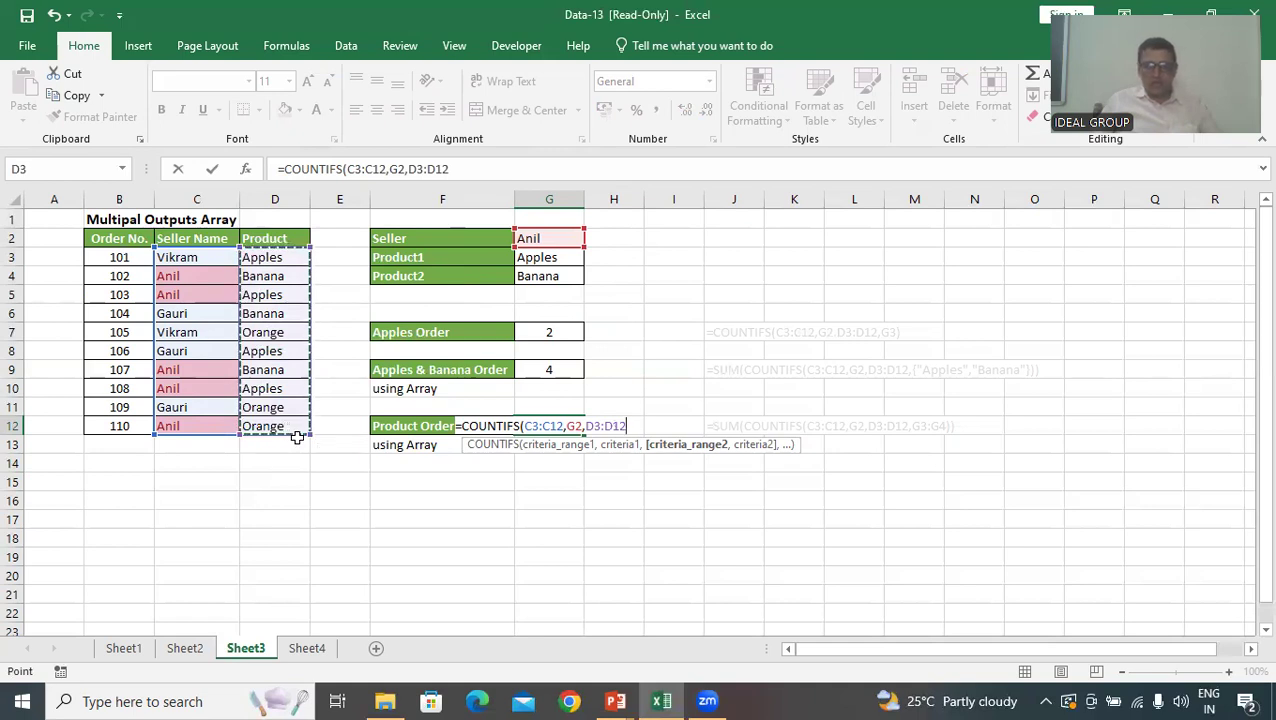
{"action": "type", "text": ","}
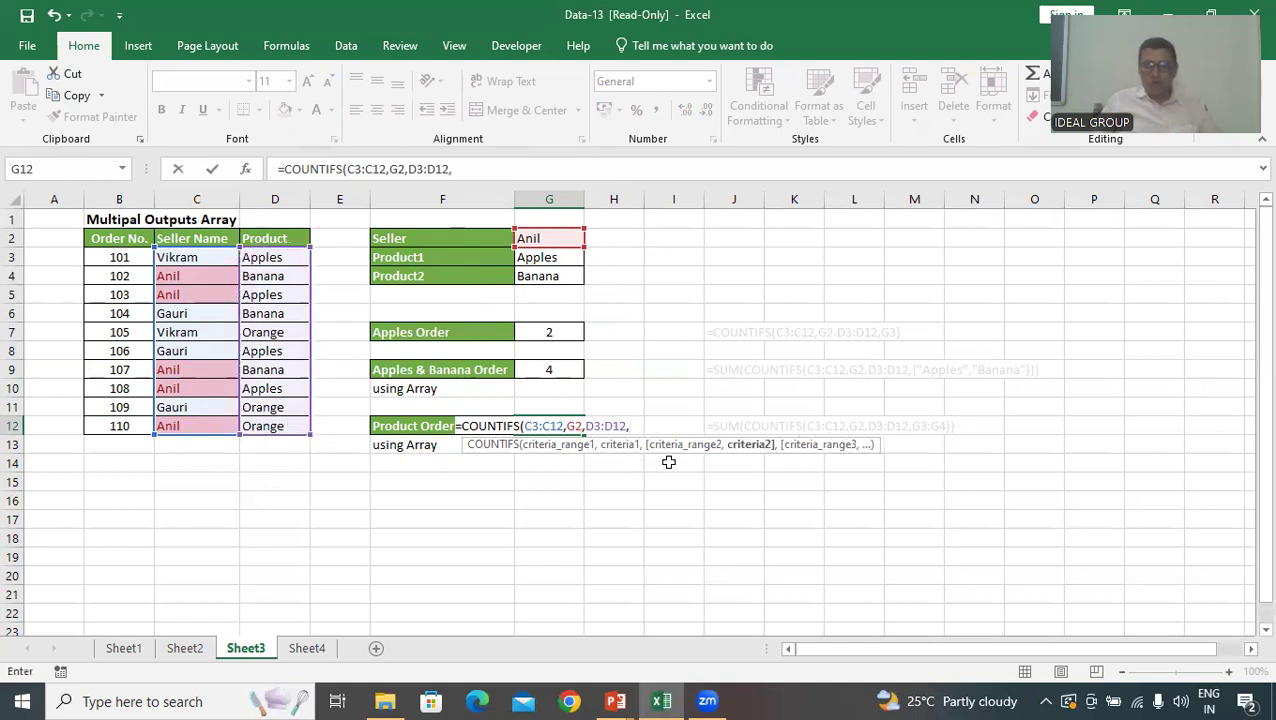
{"action": "left_click", "coordinate": [749, 456]}
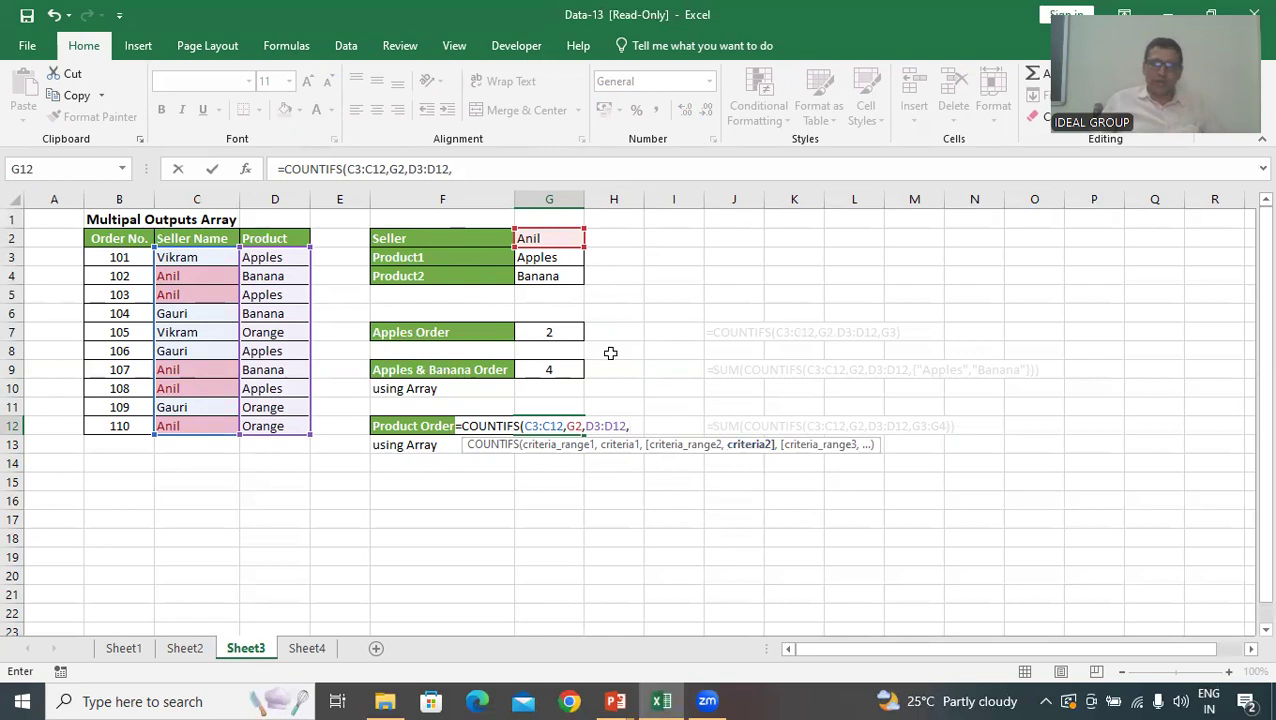
{"action": "left_click", "coordinate": [562, 258]}
{"action": "left_click_drag", "start_coordinate": [562, 258], "coordinate": [562, 277]}
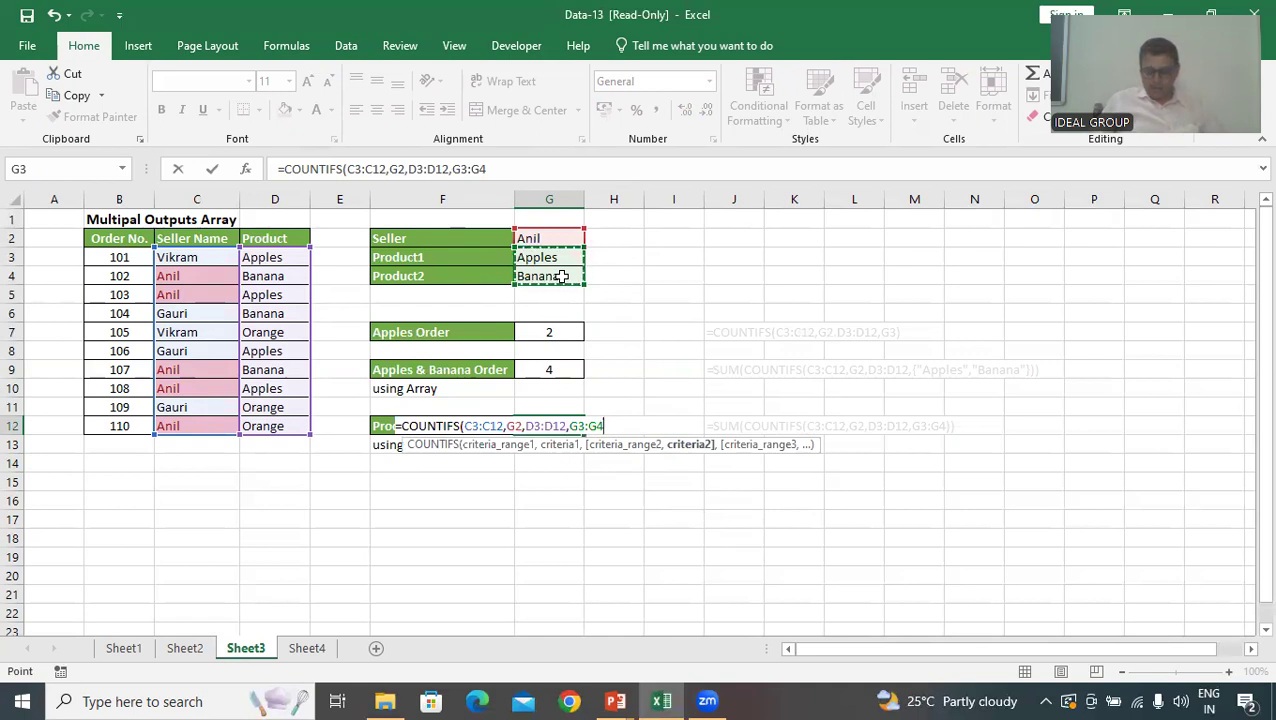
{"action": "type", "text": ")"}
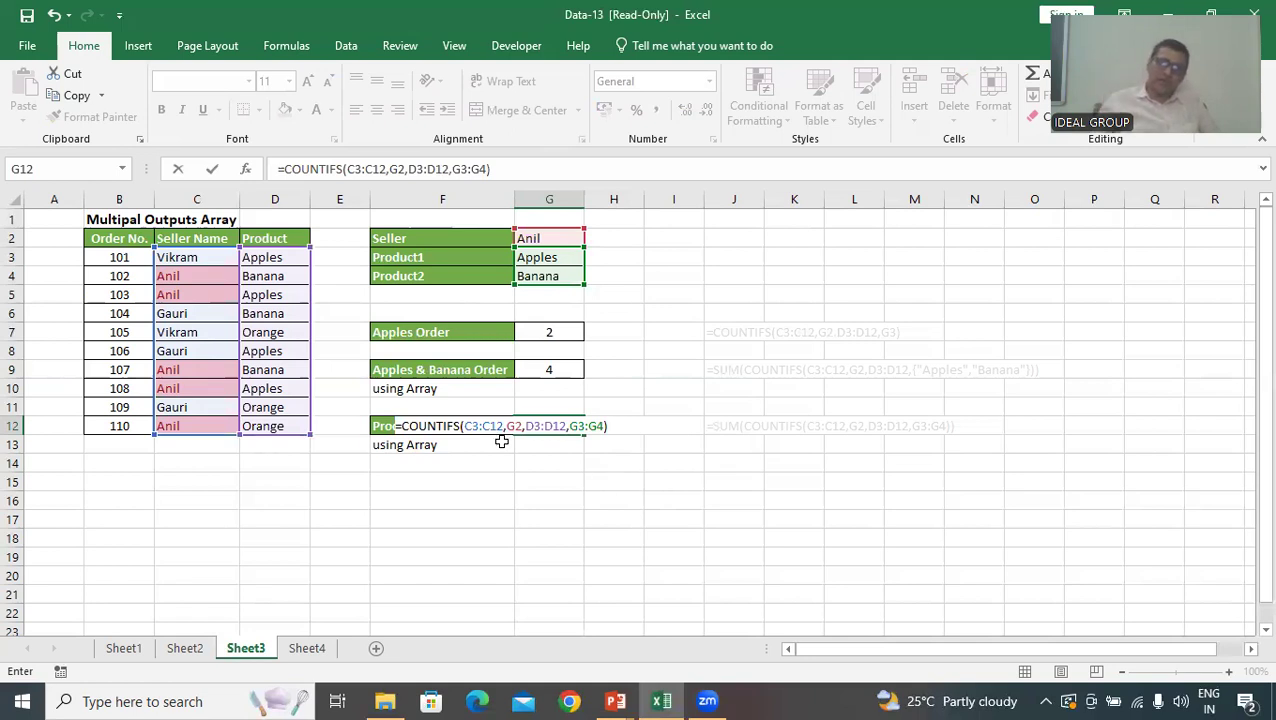
Wrap the COUNTIFS in G12 in a SUM function and enter it as an array formula
{"action": "left_click", "coordinate": [402, 424]}
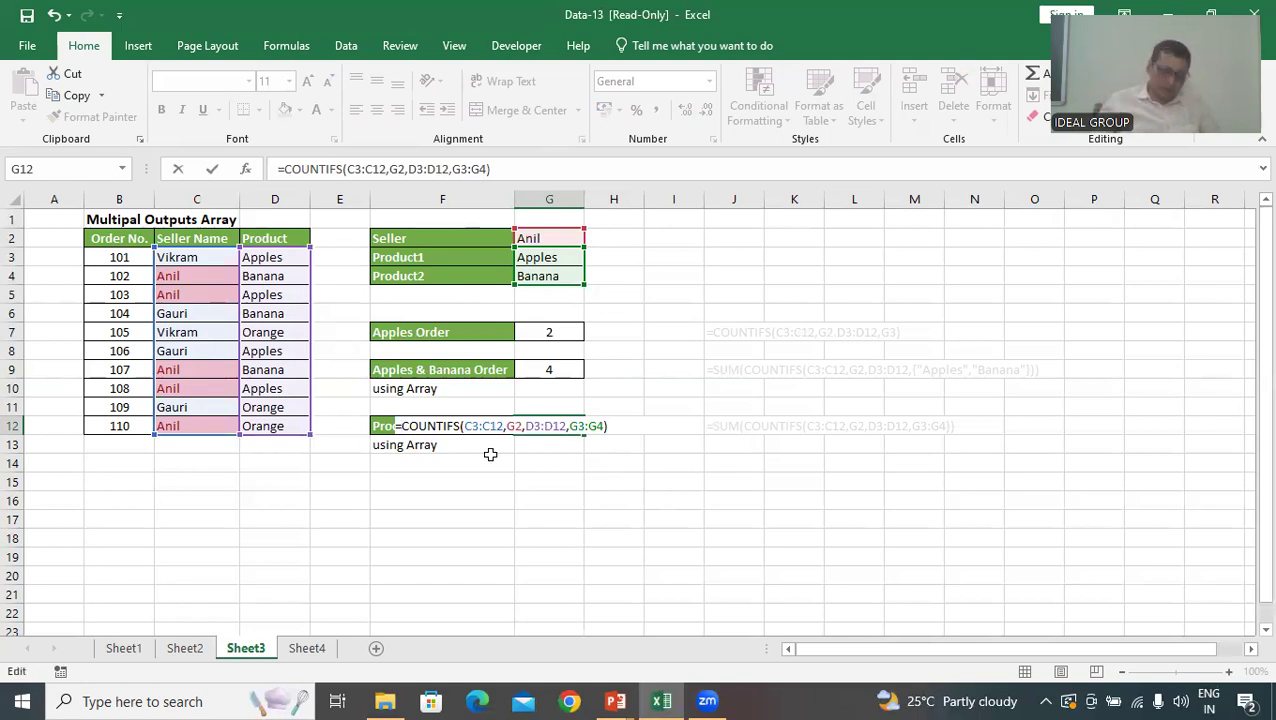
{"action": "type", "text": "sum"}
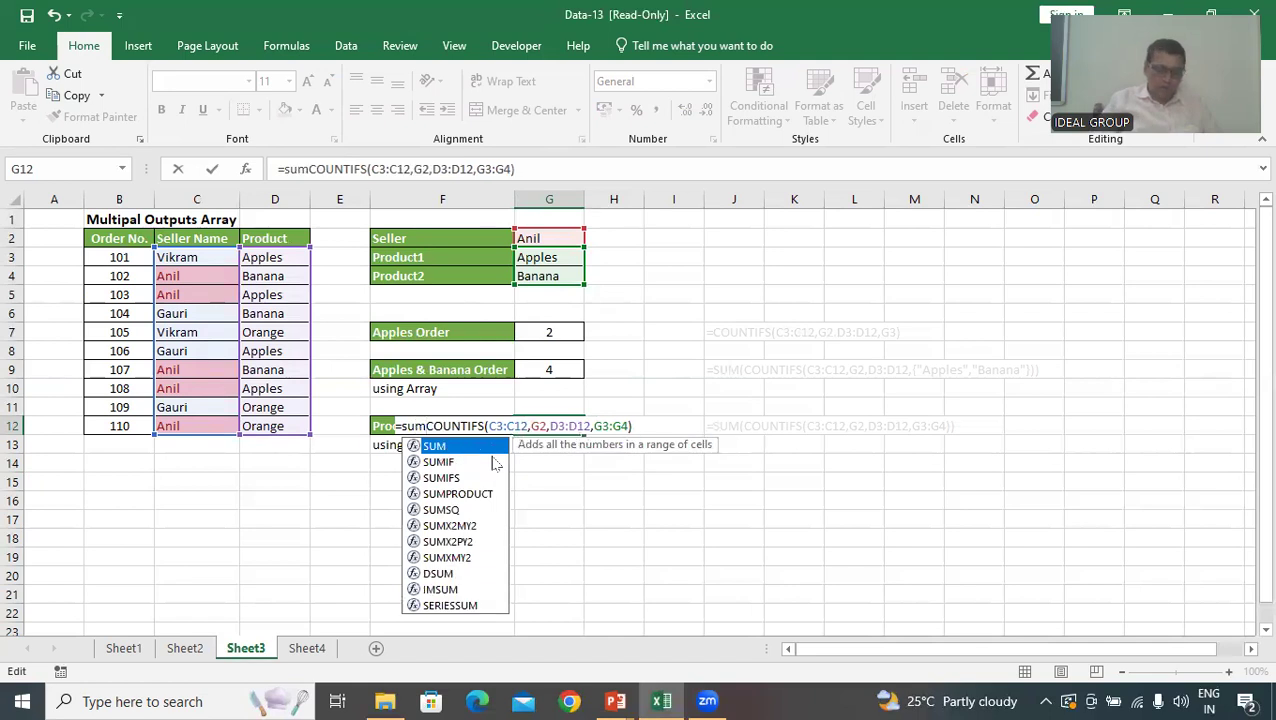
{"action": "key", "text": "Tab"}
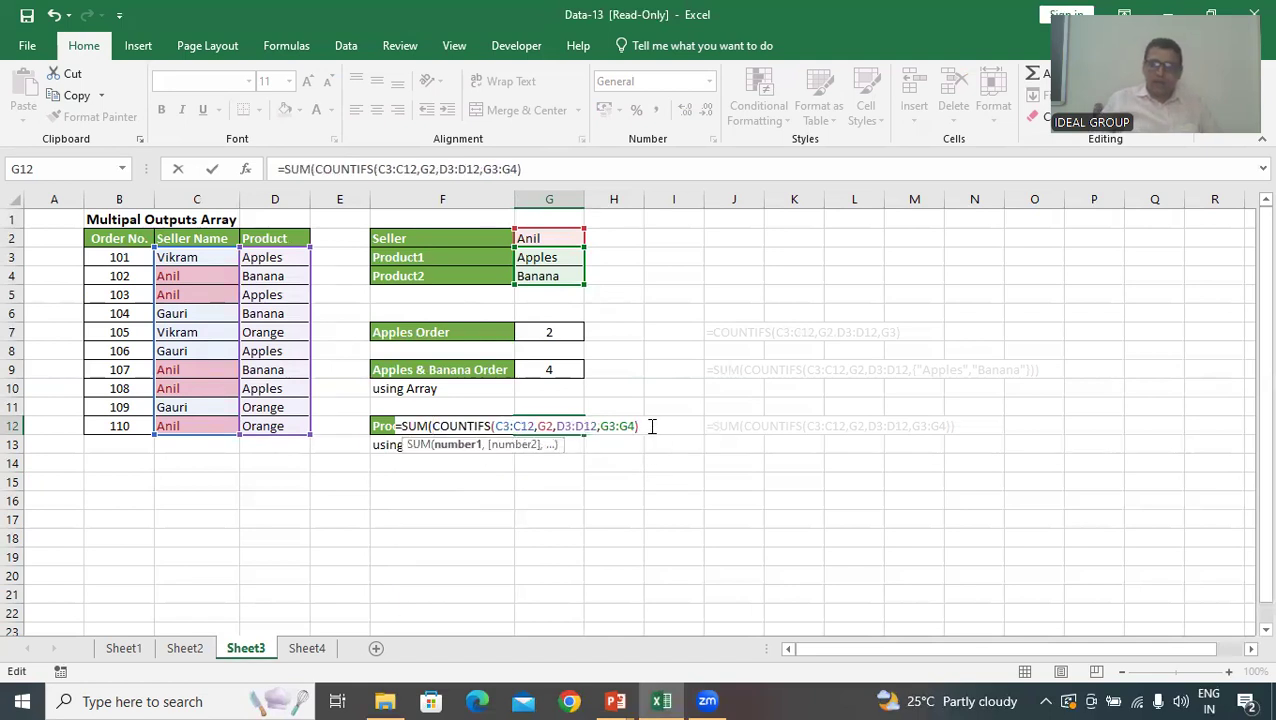
{"action": "type", "text": ")"}
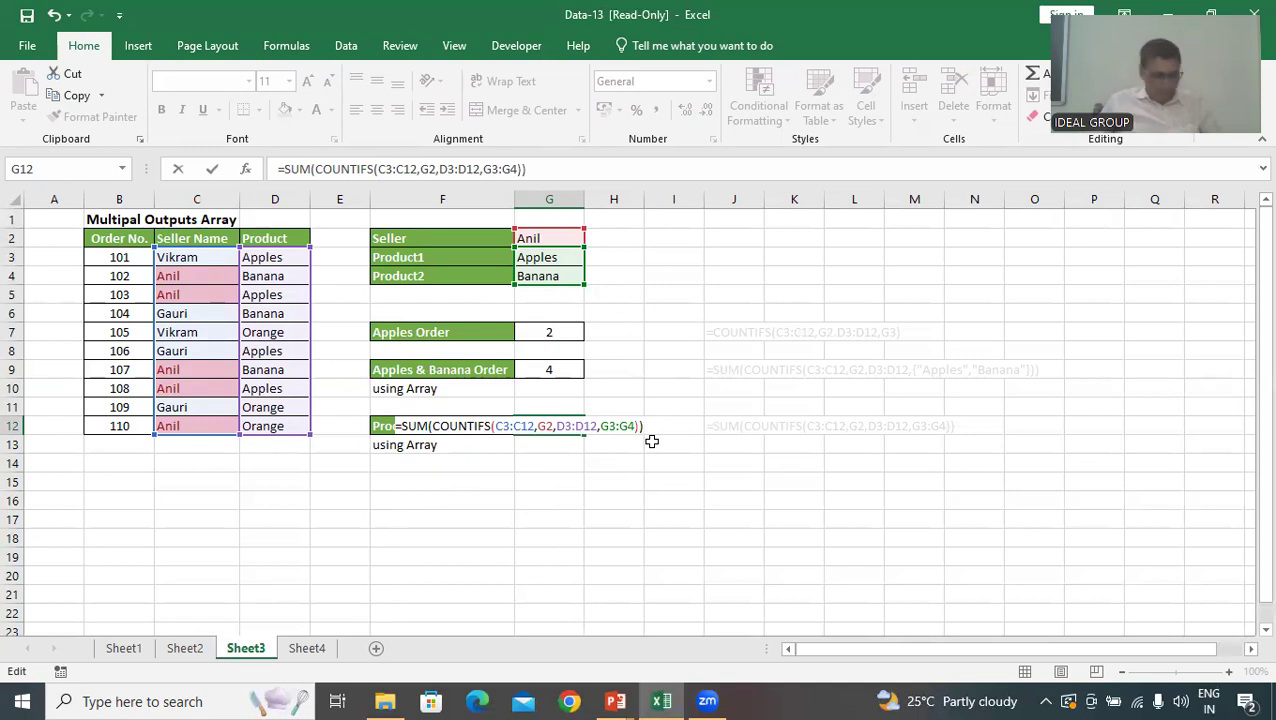
{"action": "key", "text": "ctrl+shift+Return"}
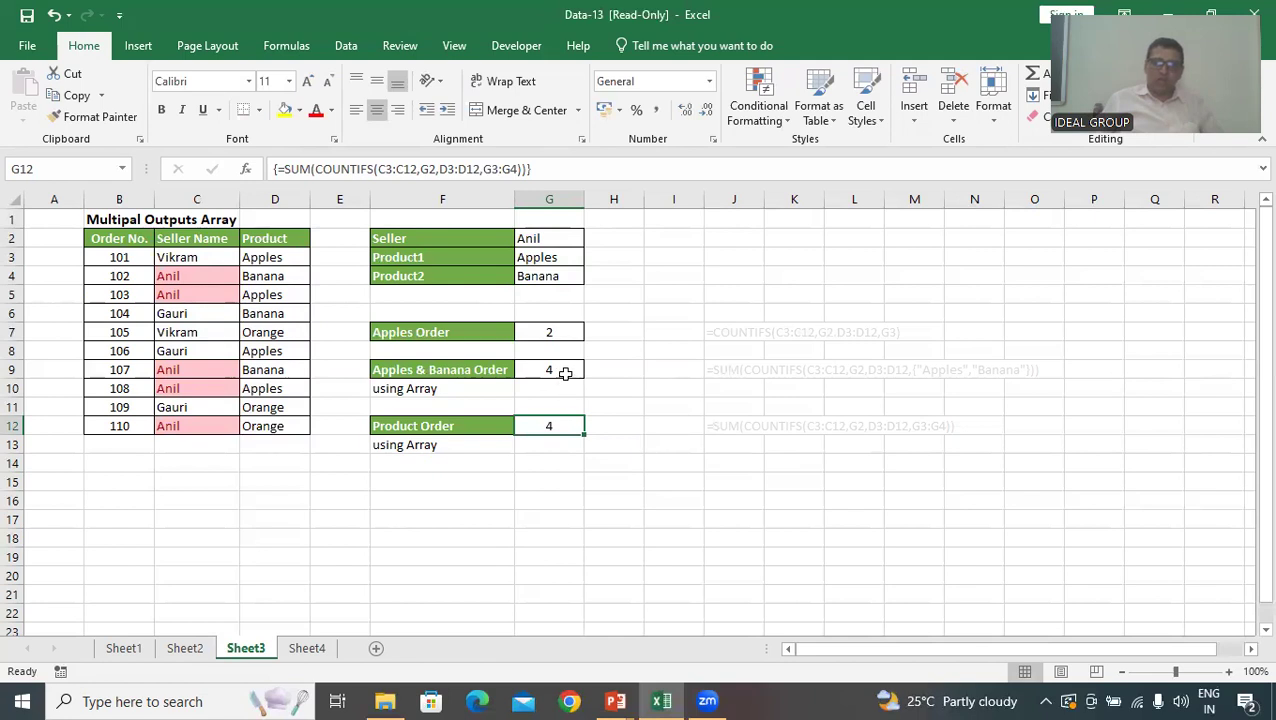
Compare the array formulas in the Product Order cell G12 and the Apples & Banana Order cell G9
{"action": "left_click", "coordinate": [572, 434]}
{"action": "left_click", "coordinate": [572, 434]}
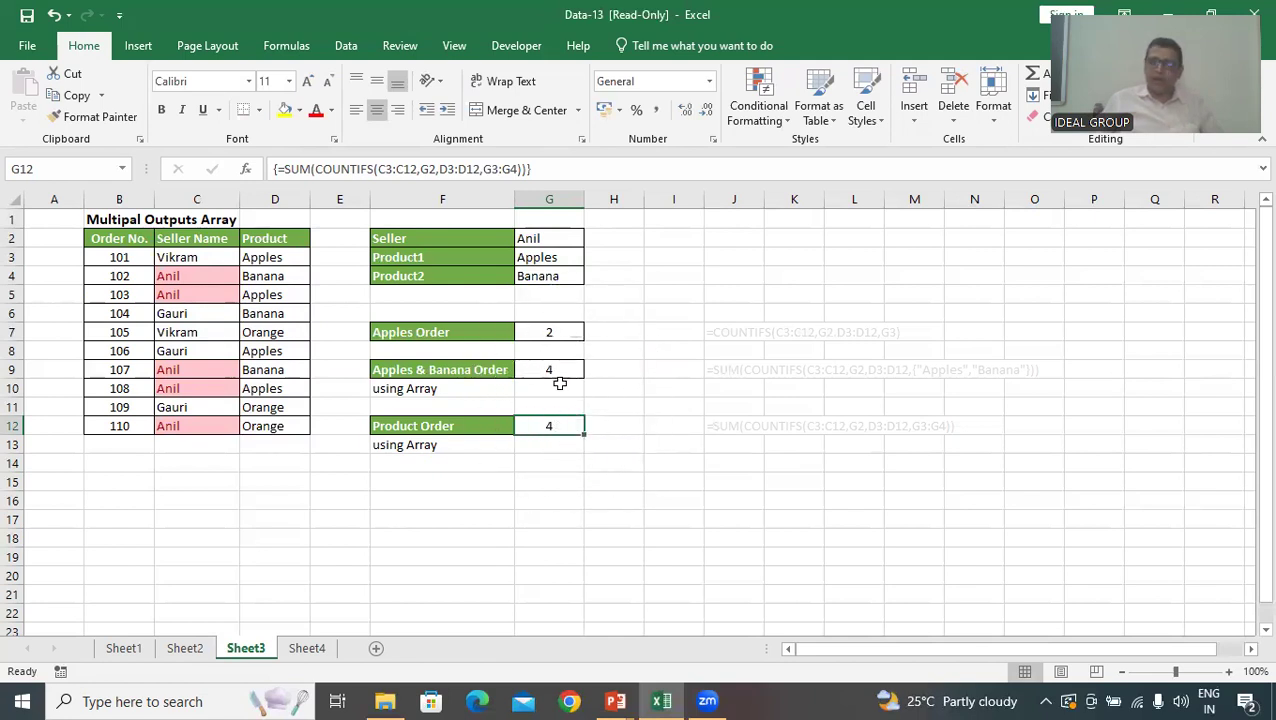
{"action": "left_click", "coordinate": [553, 369]}
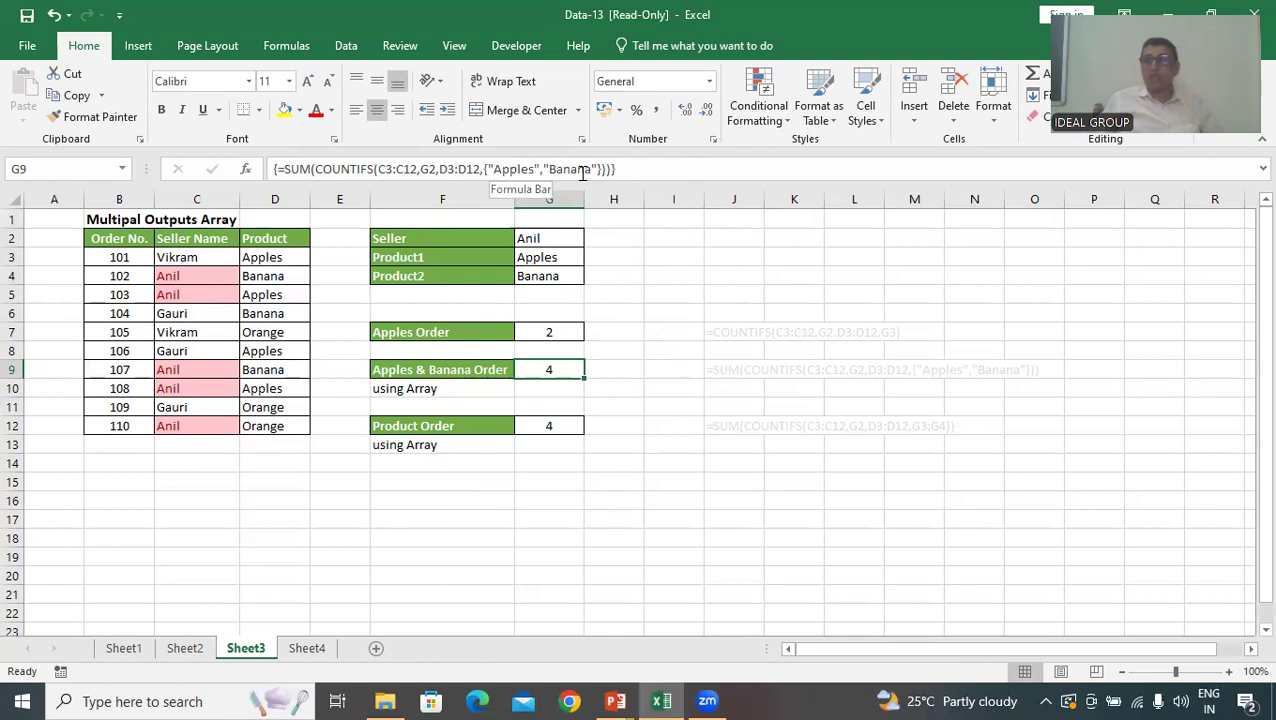
{"action": "left_click", "coordinate": [560, 426]}
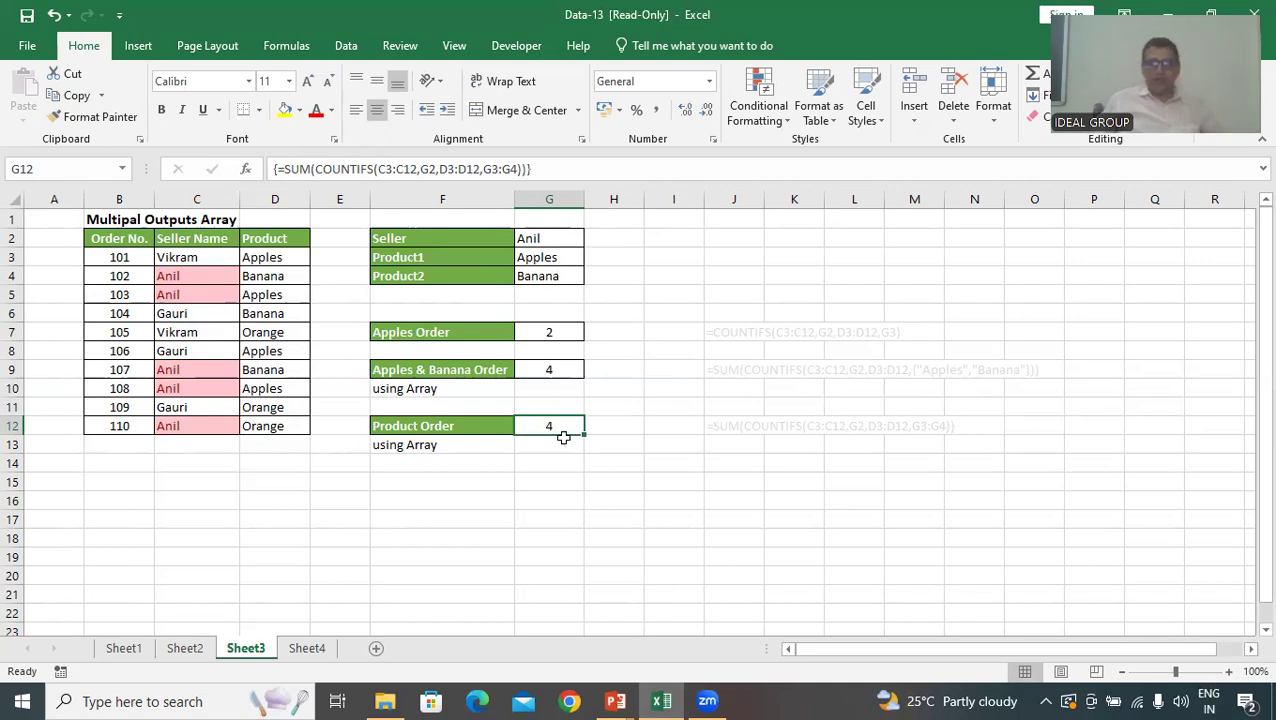
Change the Product2 entry in G4 to Orange and check the Apples & Banana Order formula in G9
{"action": "left_click", "coordinate": [556, 280]}
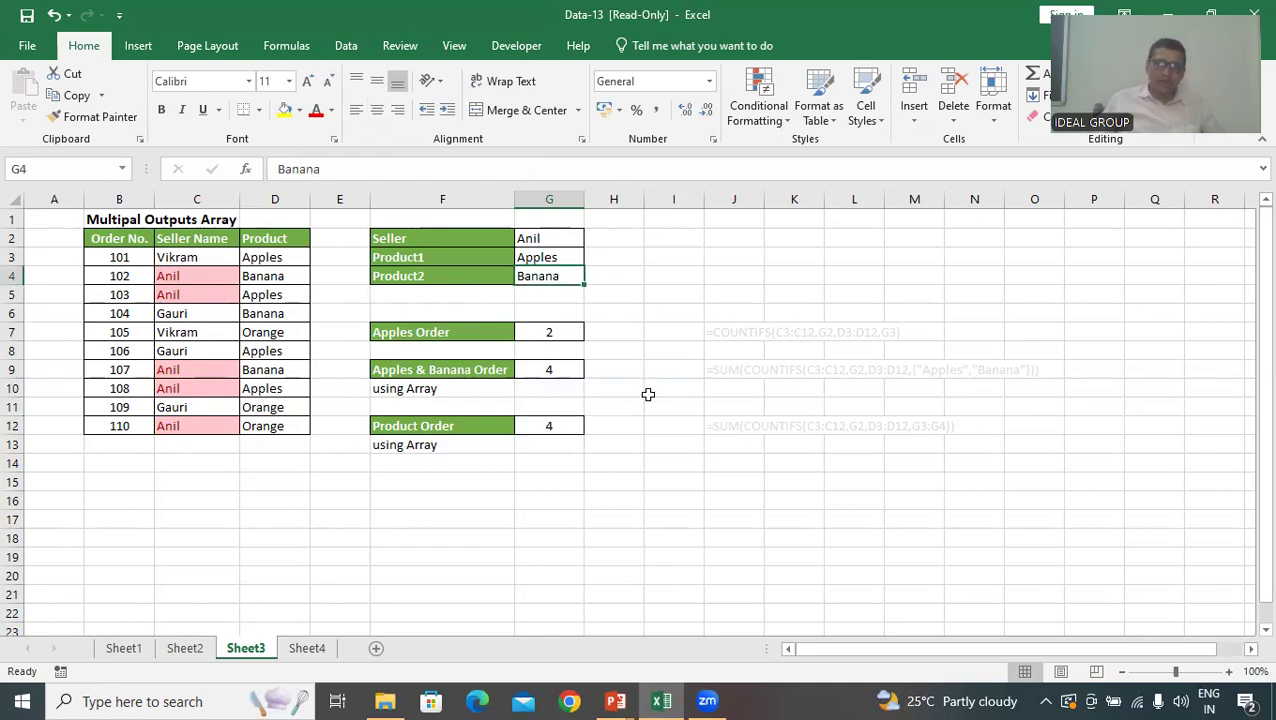
{"action": "type", "text": "O"}
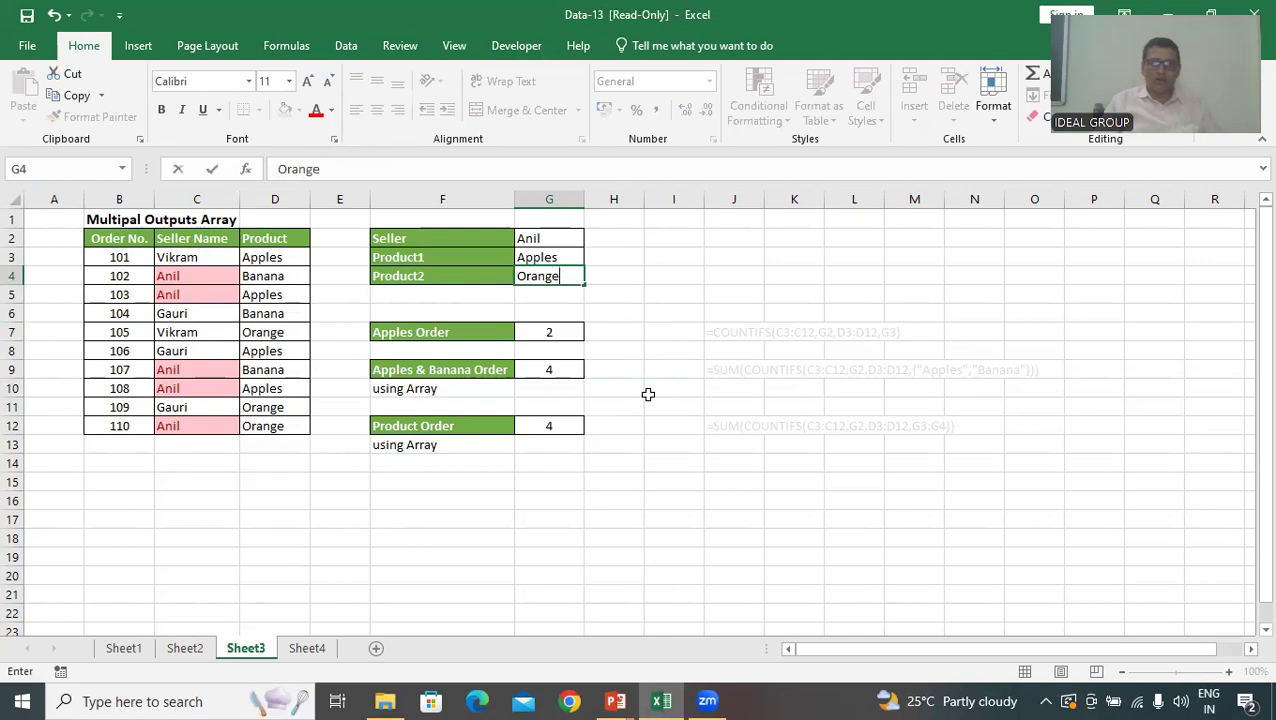
{"action": "type", "text": "range"}
{"action": "key", "text": "Return"}
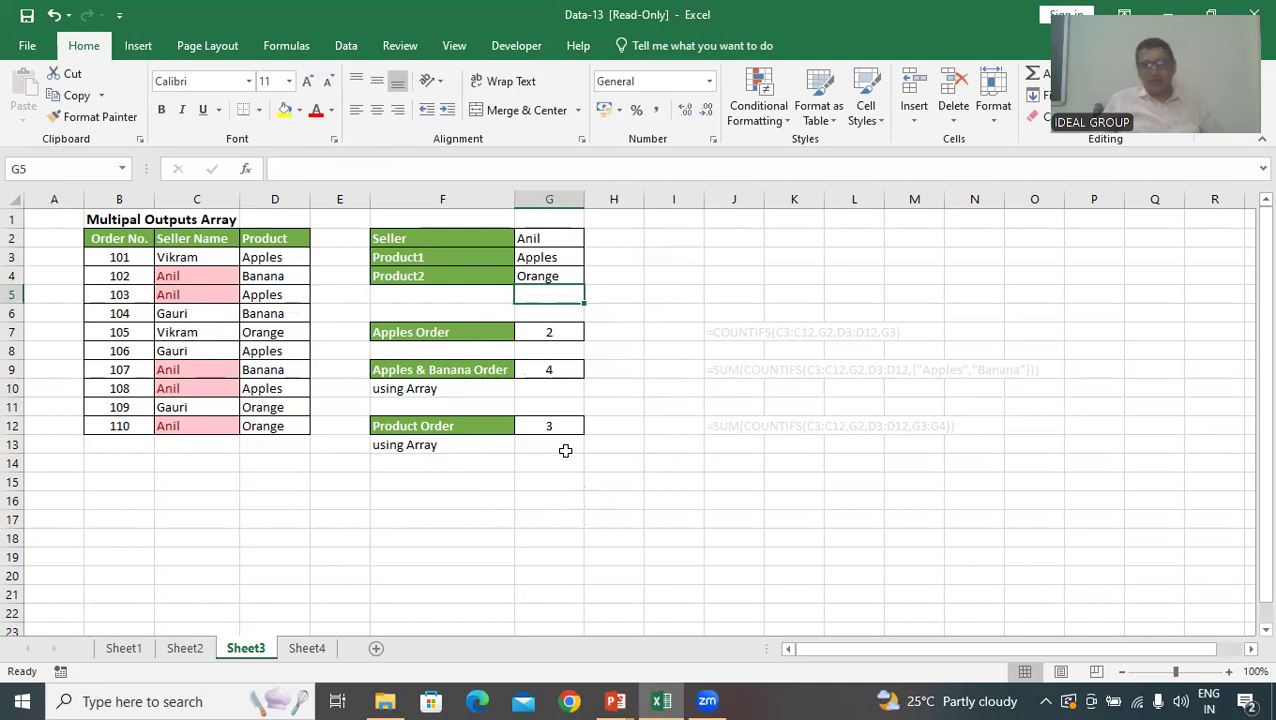
{"action": "left_click", "coordinate": [559, 368]}
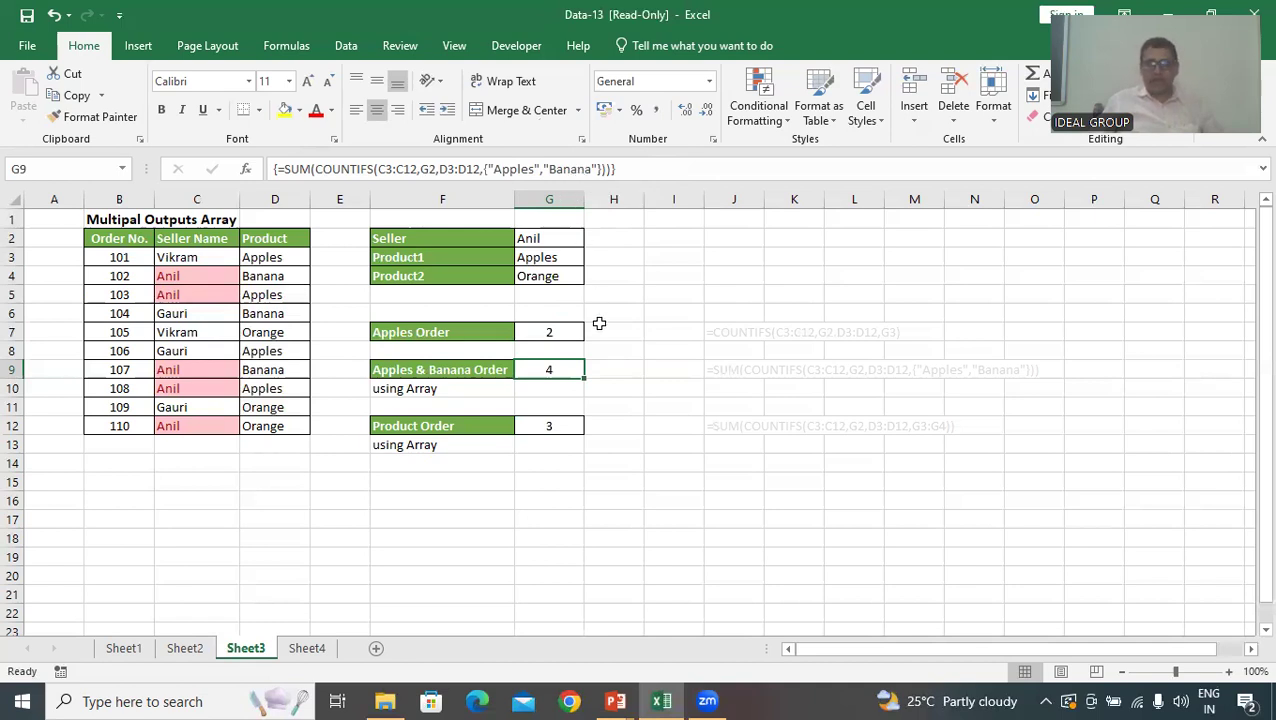
Switch to Sheet4 and clear the existing totals from M3:M10 in the Total Sale column
{"action": "left_click", "coordinate": [307, 648]}
{"action": "left_click_drag", "start_coordinate": [508, 594], "coordinate": [540, 592]}
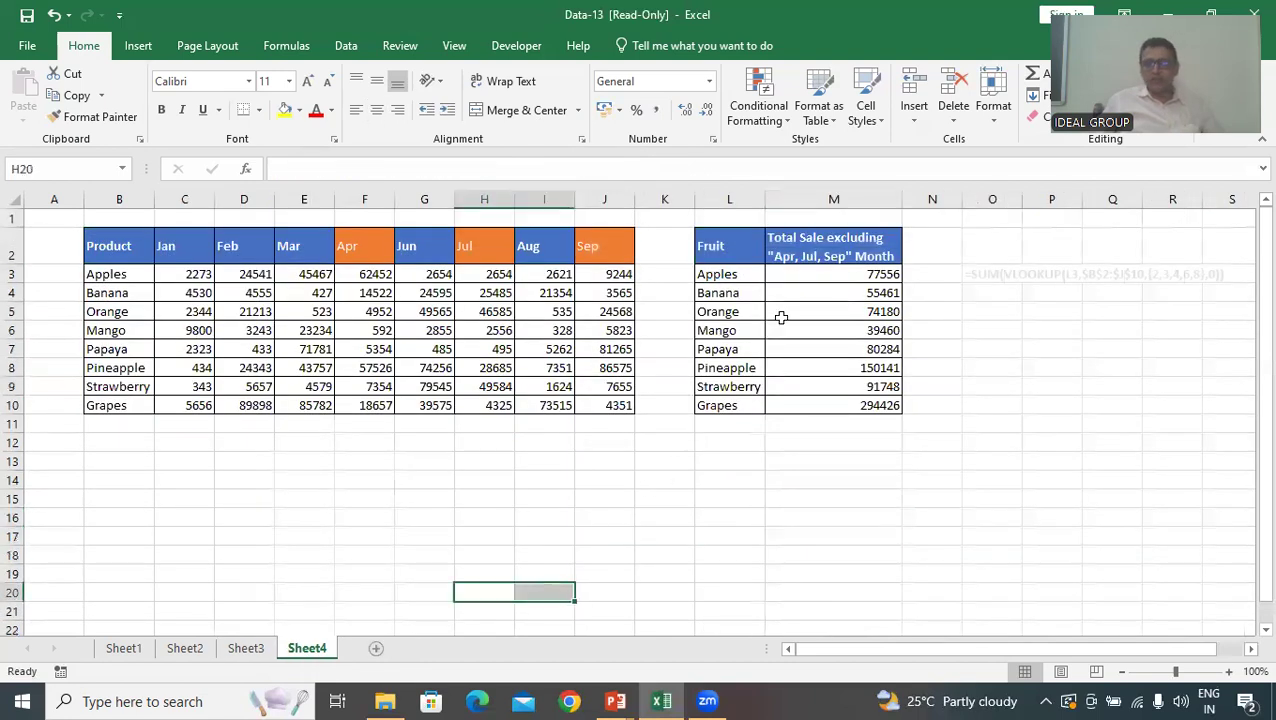
{"action": "left_click_drag", "start_coordinate": [812, 274], "coordinate": [803, 405]}
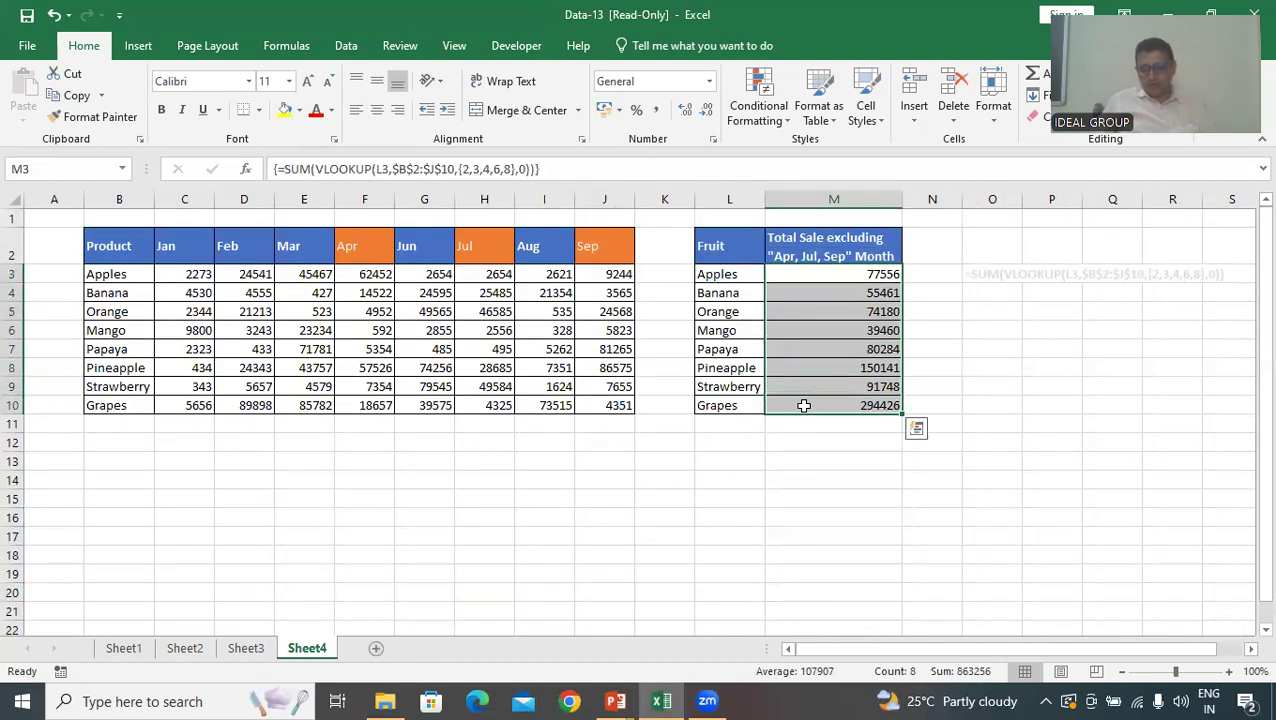
{"action": "key", "text": "Delete"}
{"action": "left_click", "coordinate": [538, 497]}
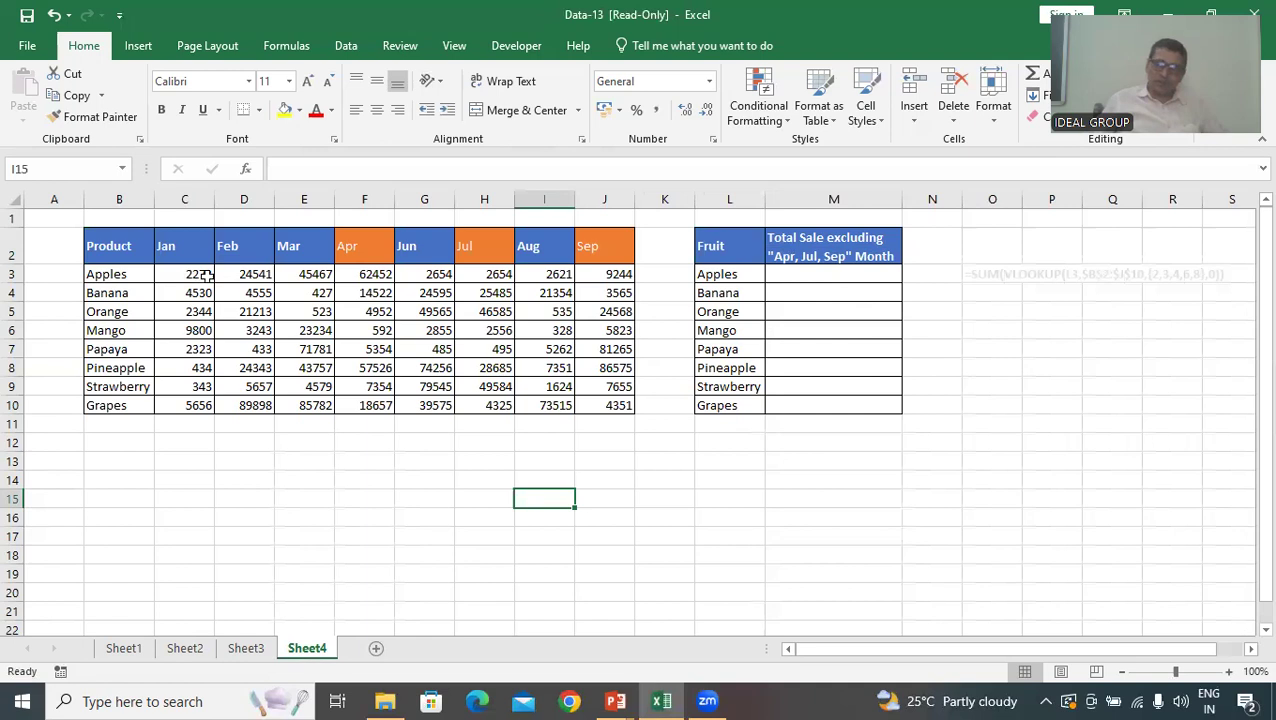
Try a plain SUM of C3:J3 as the Apples total in M3, and clear it from the cell
{"action": "left_click", "coordinate": [790, 276]}
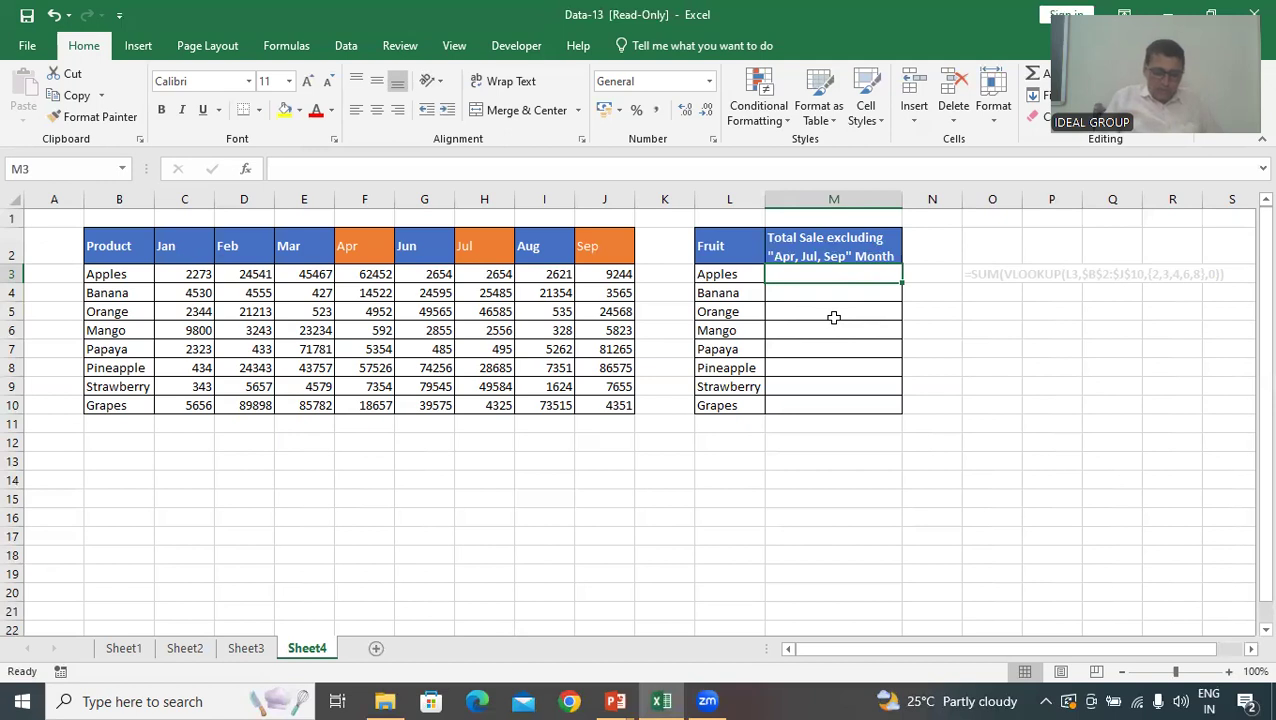
{"action": "type", "text": "=sum"}
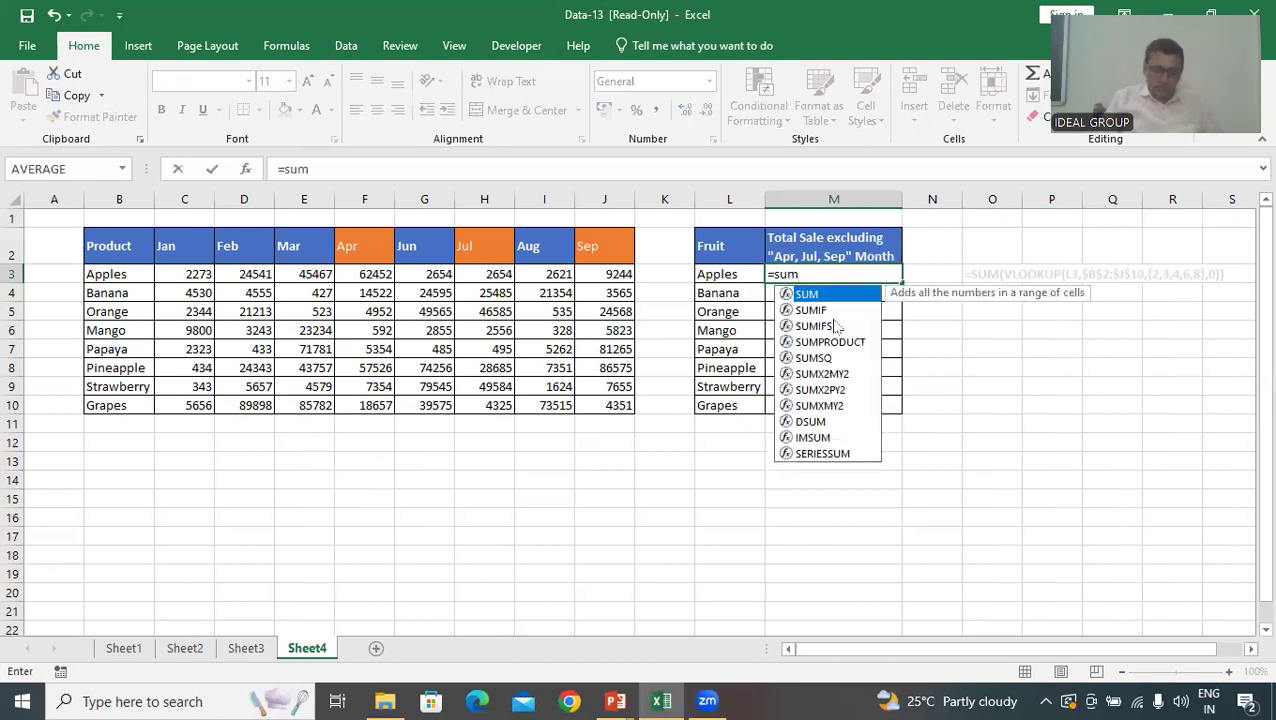
{"action": "key", "text": "Tab"}
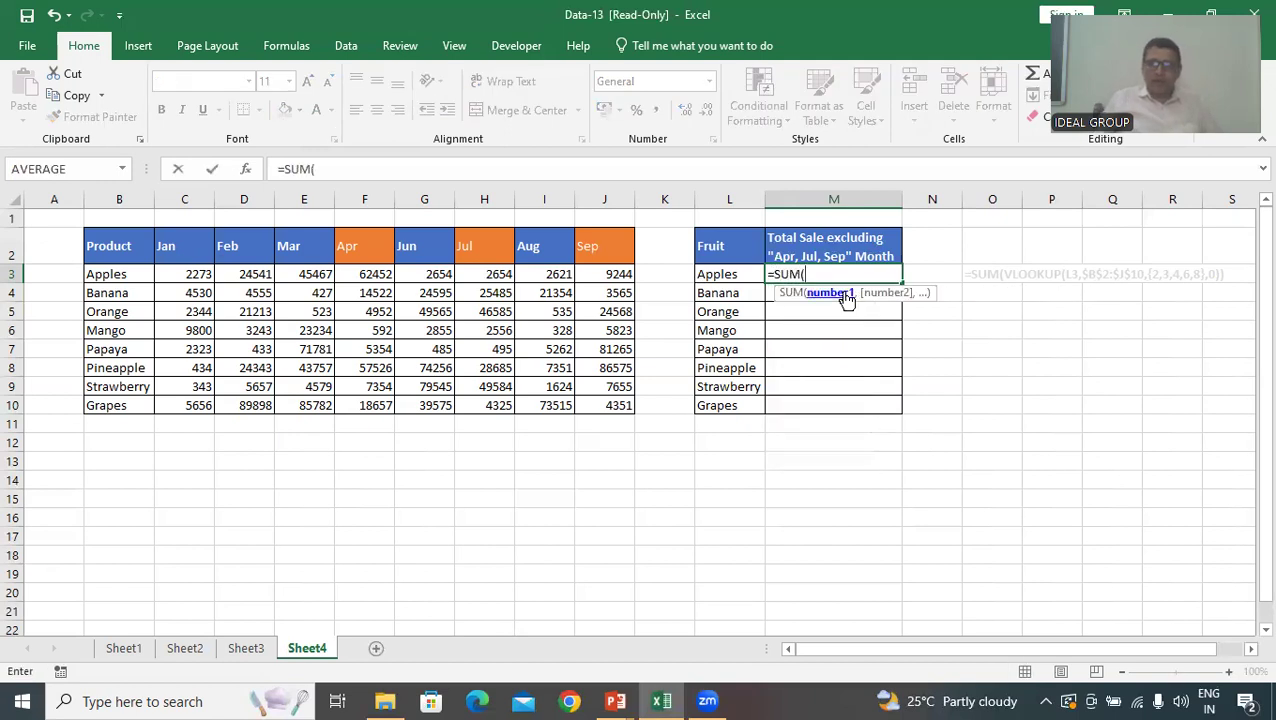
{"action": "left_click_drag", "start_coordinate": [184, 280], "coordinate": [600, 272]}
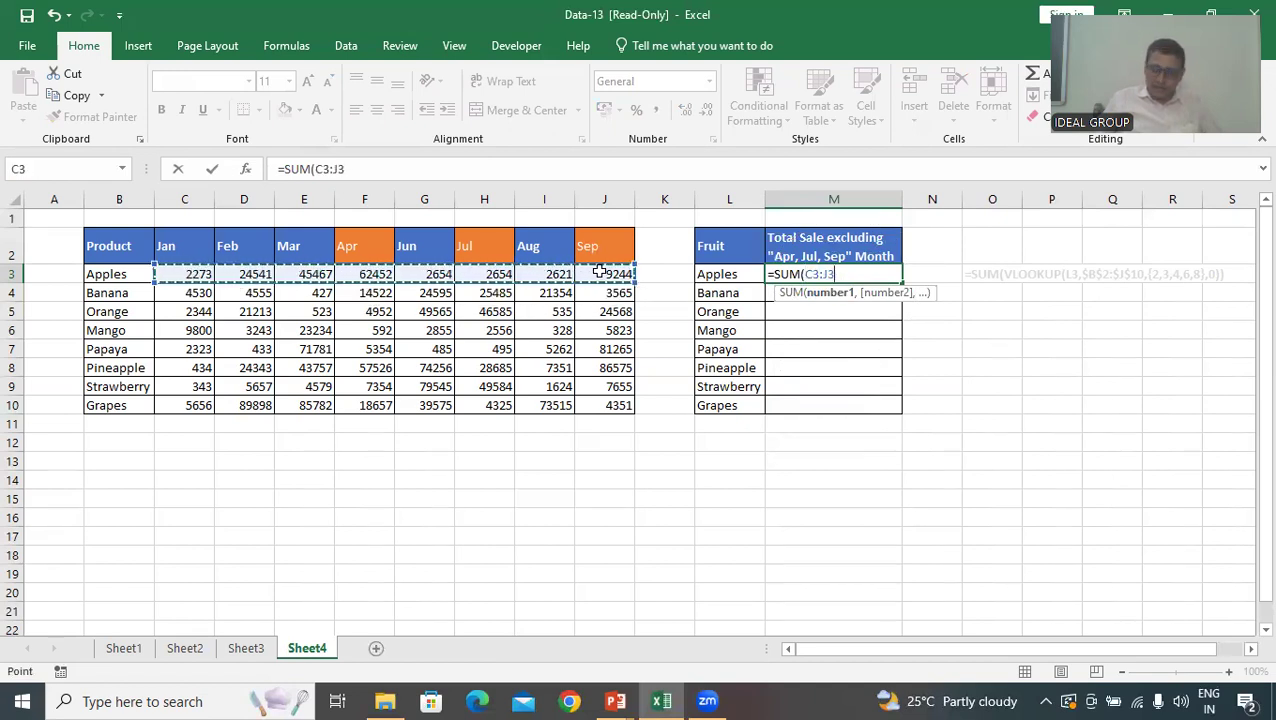
{"action": "key", "text": "Return"}
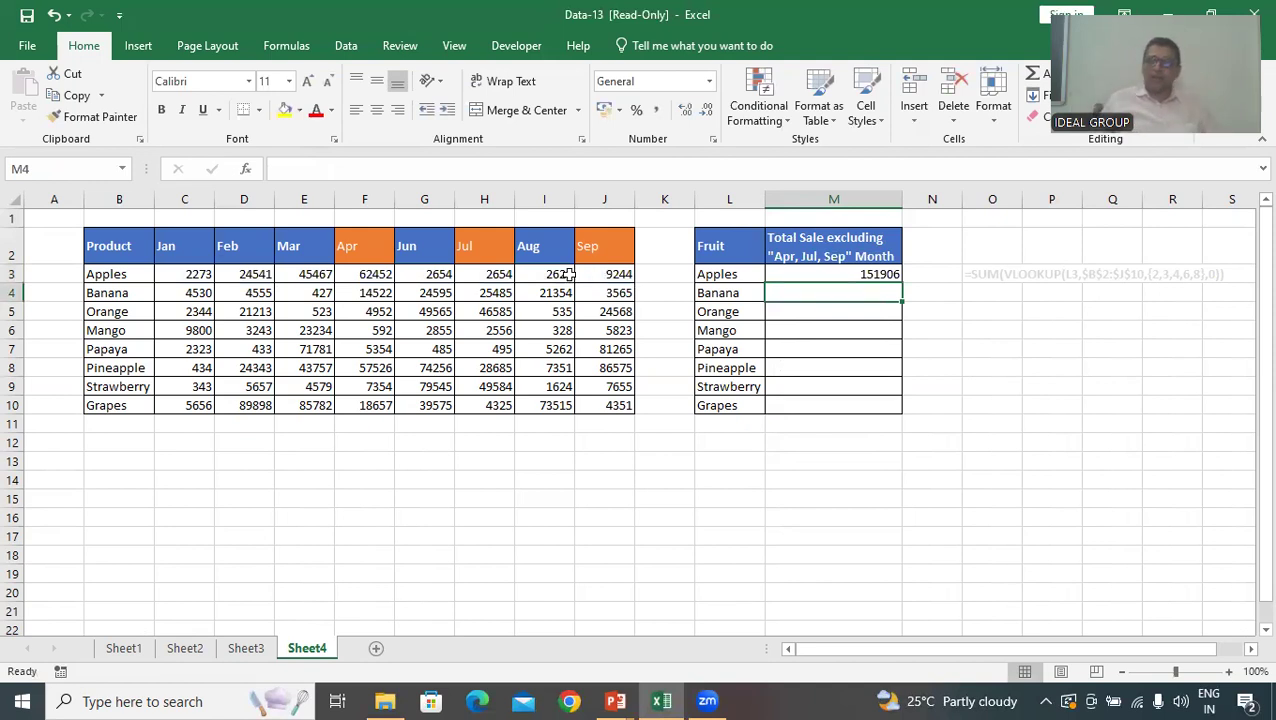
{"action": "left_click", "coordinate": [858, 272]}
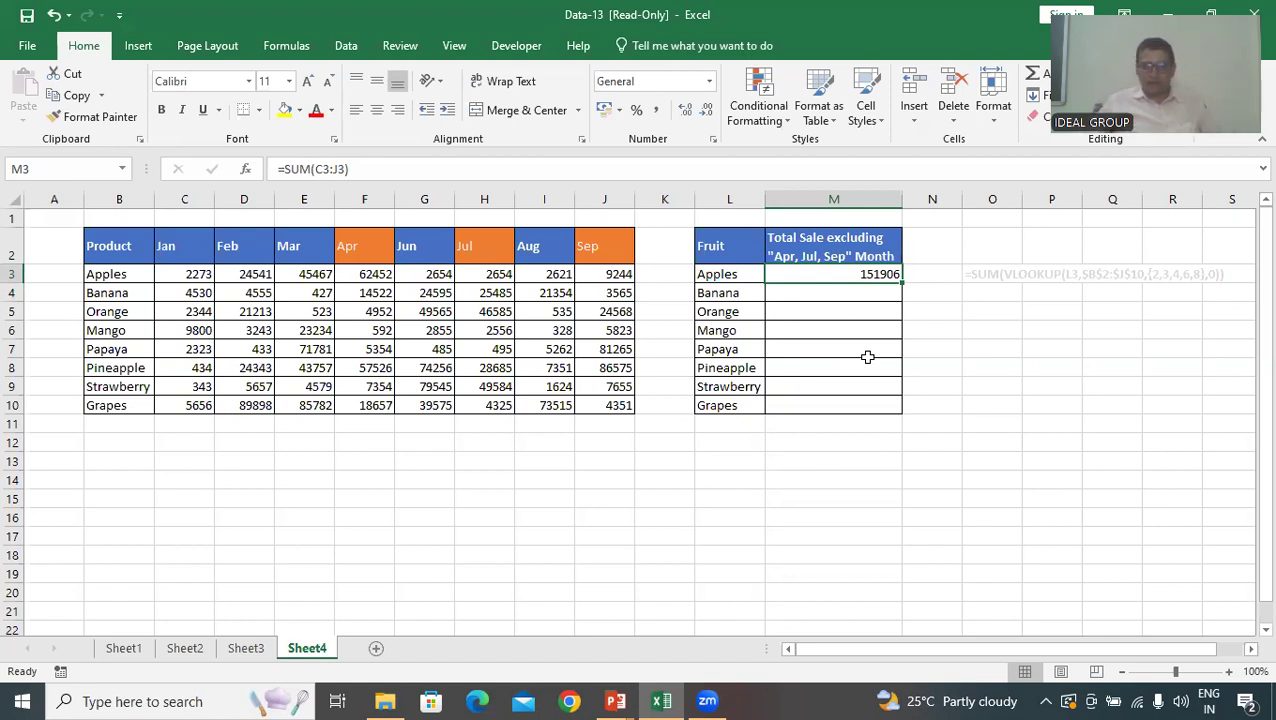
{"action": "key", "text": "Delete"}
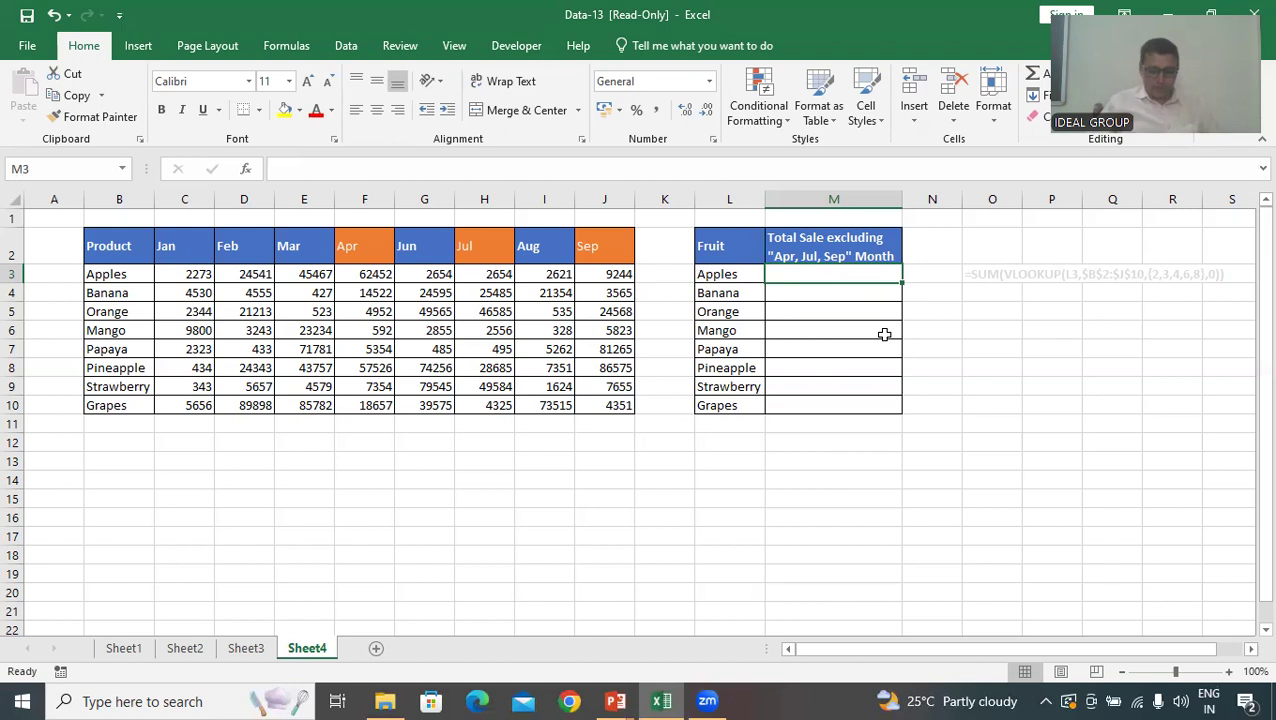
Start a VLOOKUP formula in the Apples total cell M3
{"action": "type", "text": "="}
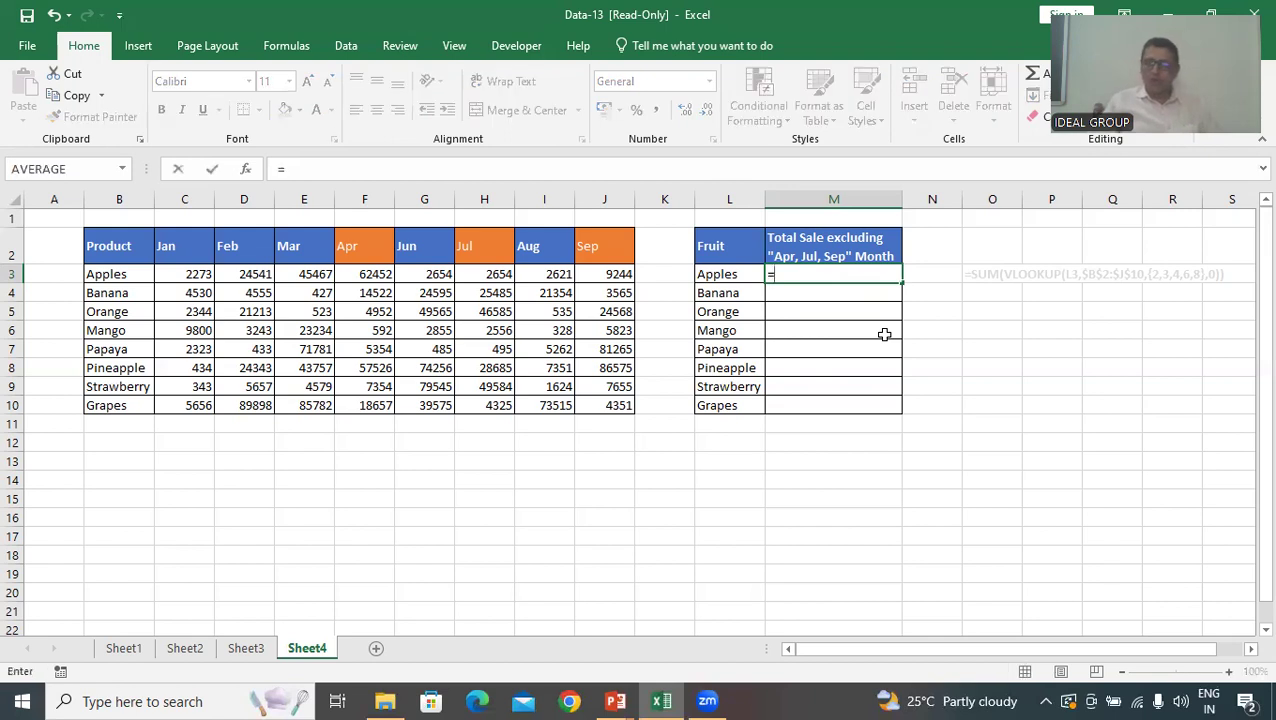
{"action": "type", "text": "vl"}
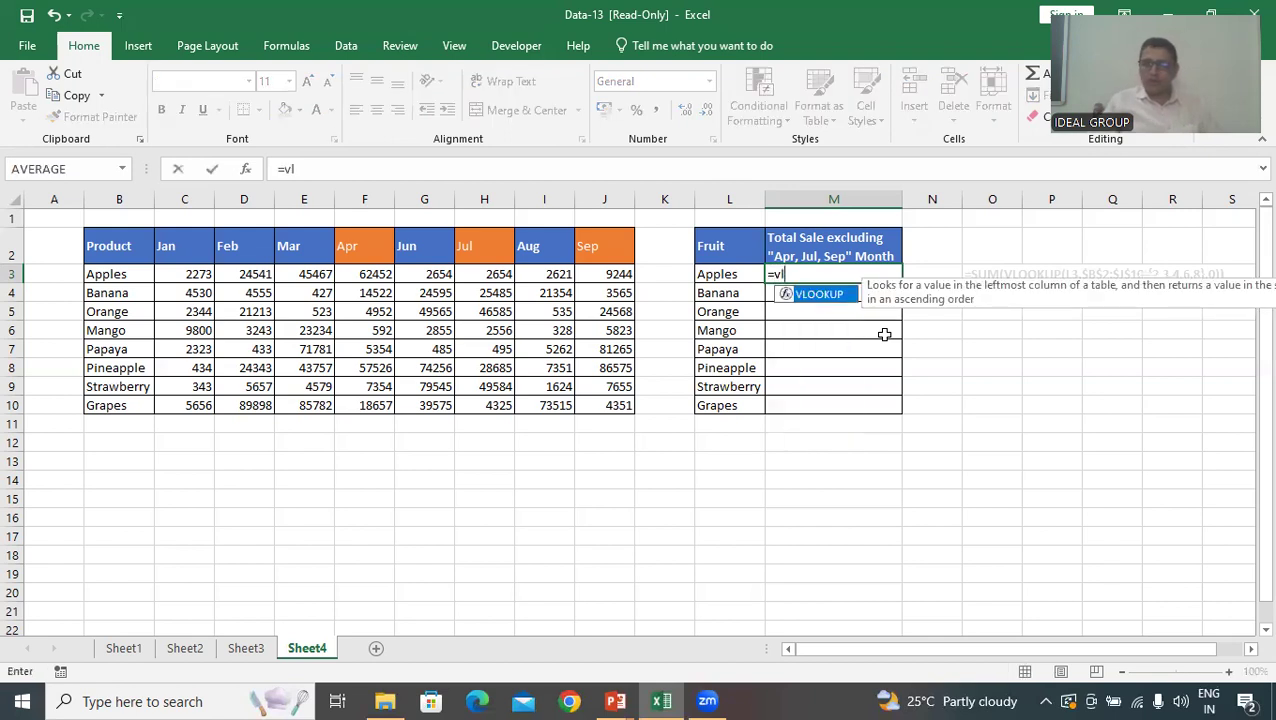
{"action": "key", "text": "Tab"}
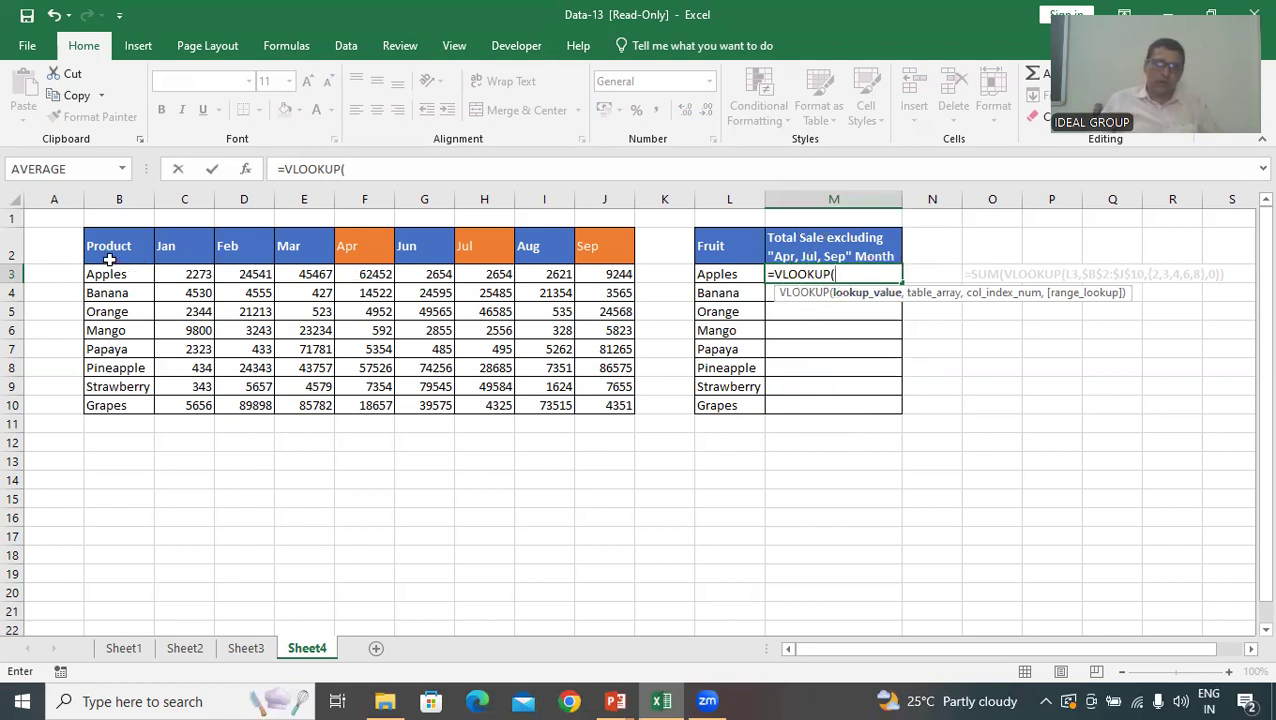
{"action": "left_click_drag", "start_coordinate": [110, 259], "coordinate": [596, 397]}
{"action": "type", "text": ","}
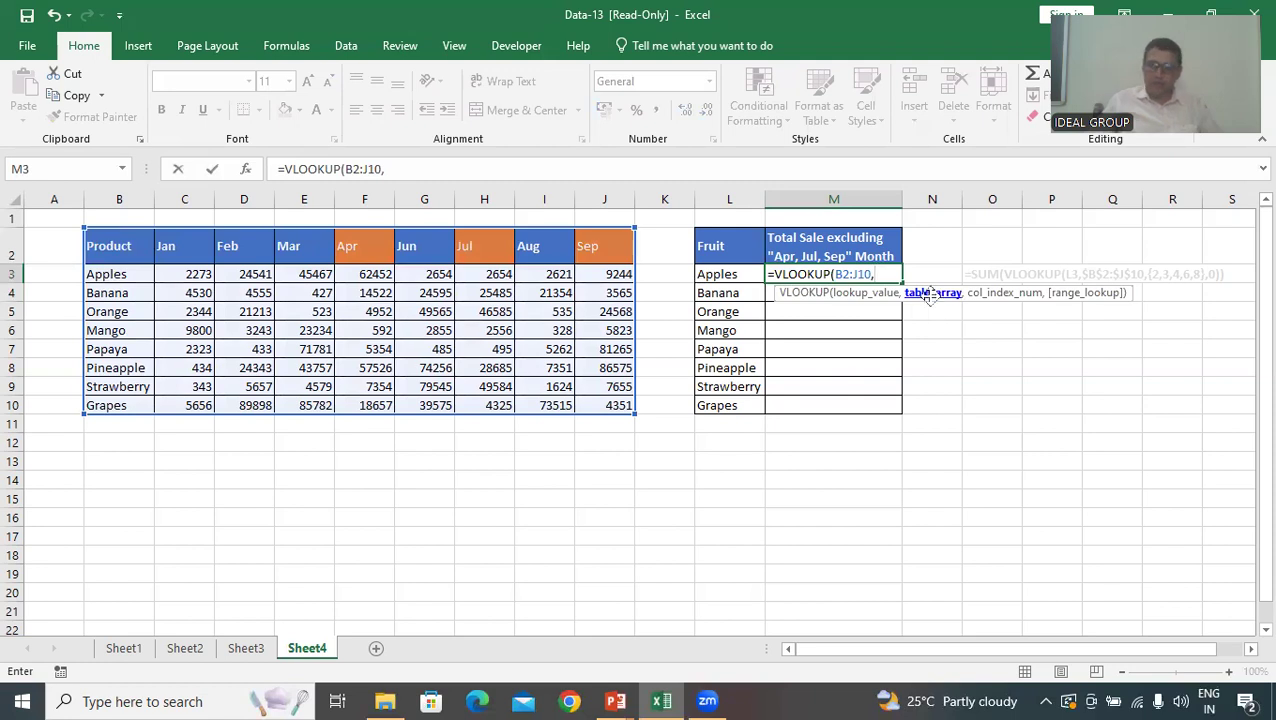
{"action": "key", "text": "BackSpace"}
{"action": "key", "text": "BackSpace"}
{"action": "key", "text": "BackSpace"}
{"action": "key", "text": "BackSpace"}
{"action": "key", "text": "BackSpace"}
{"action": "key", "text": "BackSpace"}
{"action": "key", "text": "BackSpace"}
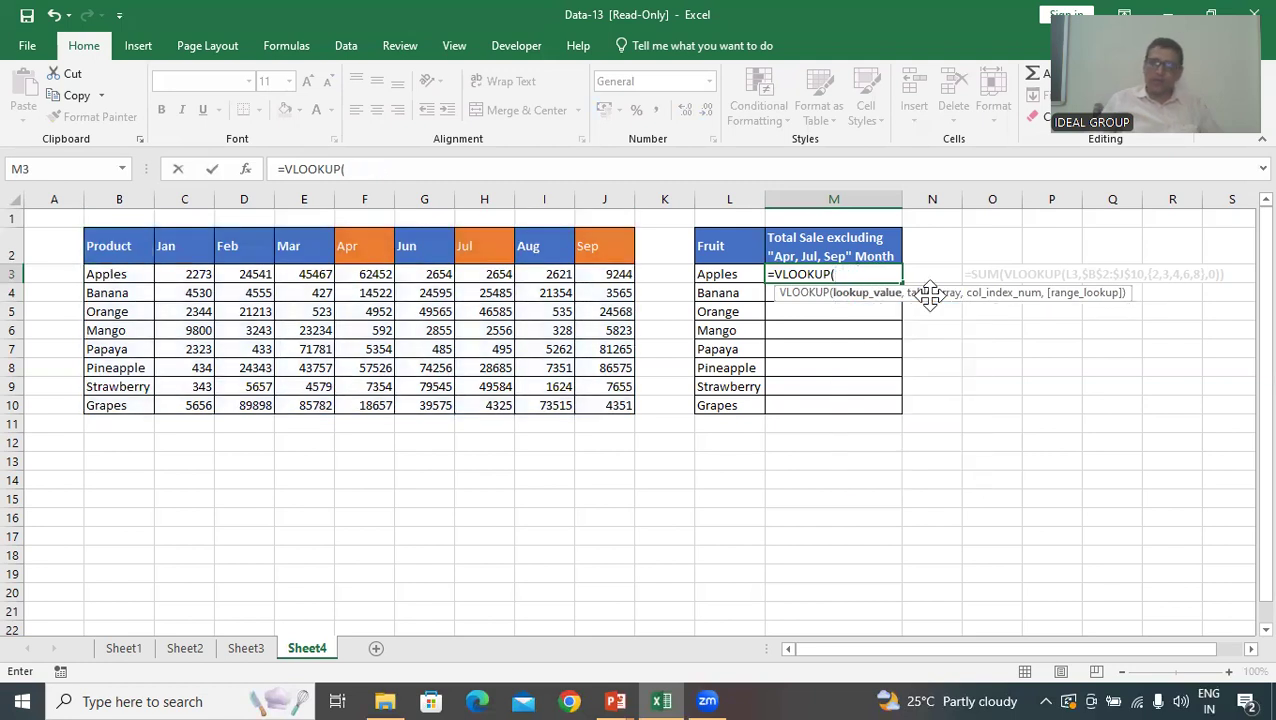
Give the VLOOKUP in M3 the Apples cell L3 as its lookup value
{"action": "left_click", "coordinate": [740, 275]}
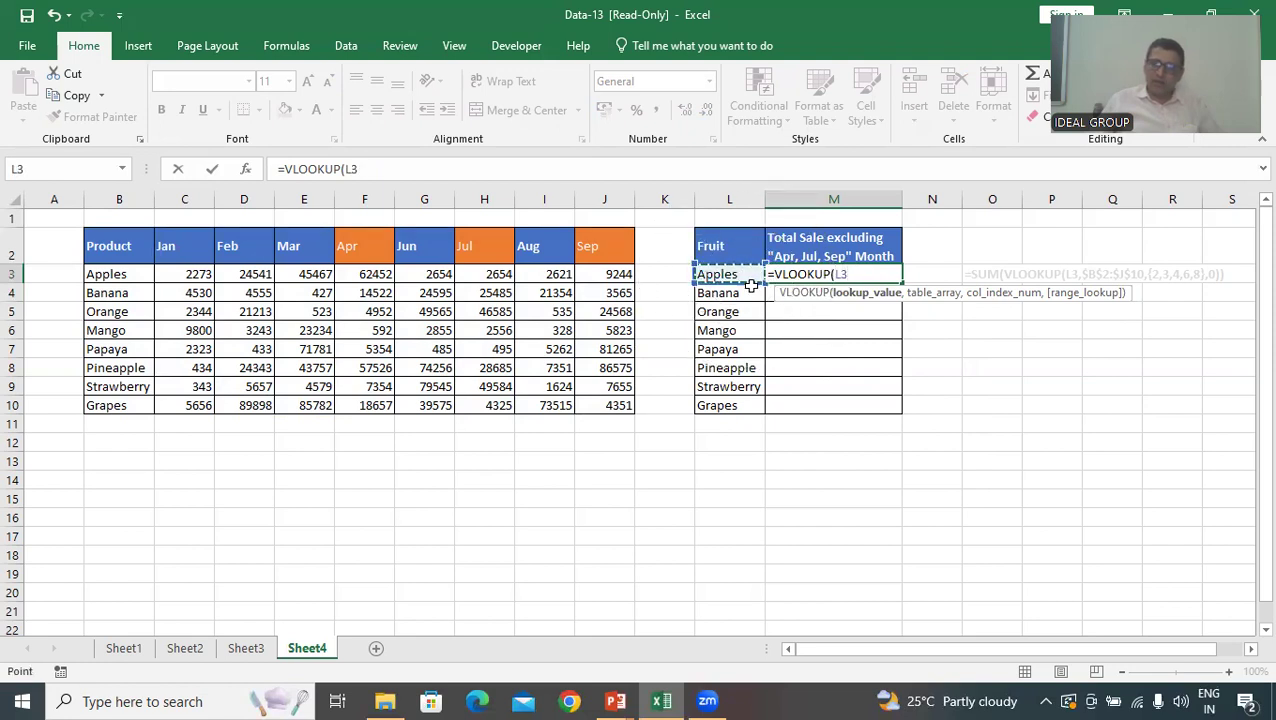
{"action": "type", "text": ","}
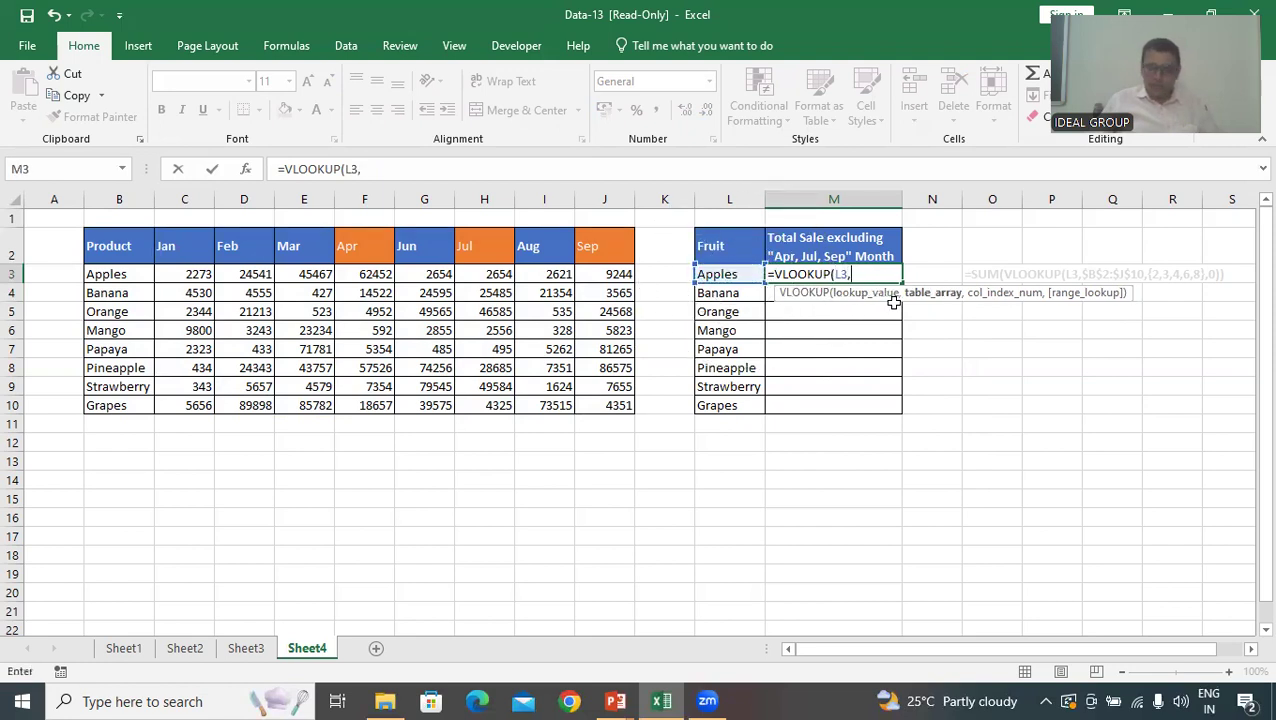
{"action": "left_click", "coordinate": [903, 297]}
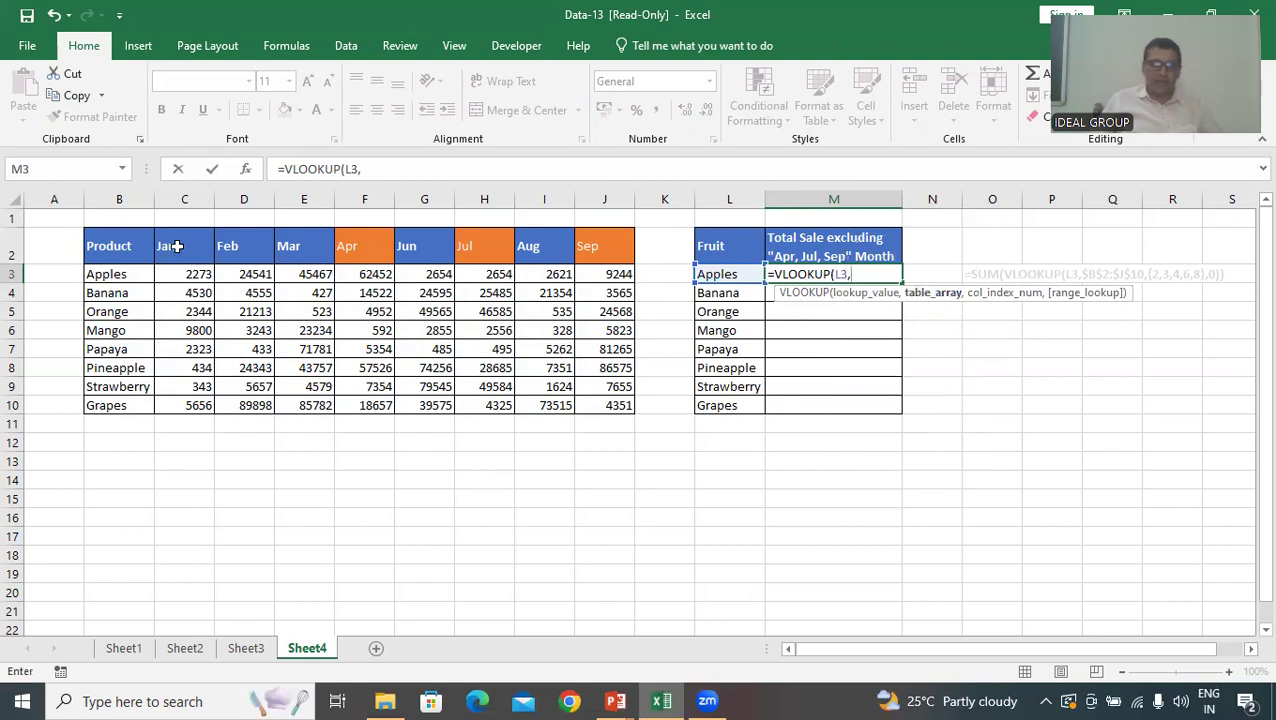
Complete the VLOOKUP in M3 with table array B2:J10, column index 2 and exact match 0, and enter it
{"action": "left_click_drag", "start_coordinate": [125, 251], "coordinate": [613, 415]}
{"action": "type", "text": ","}
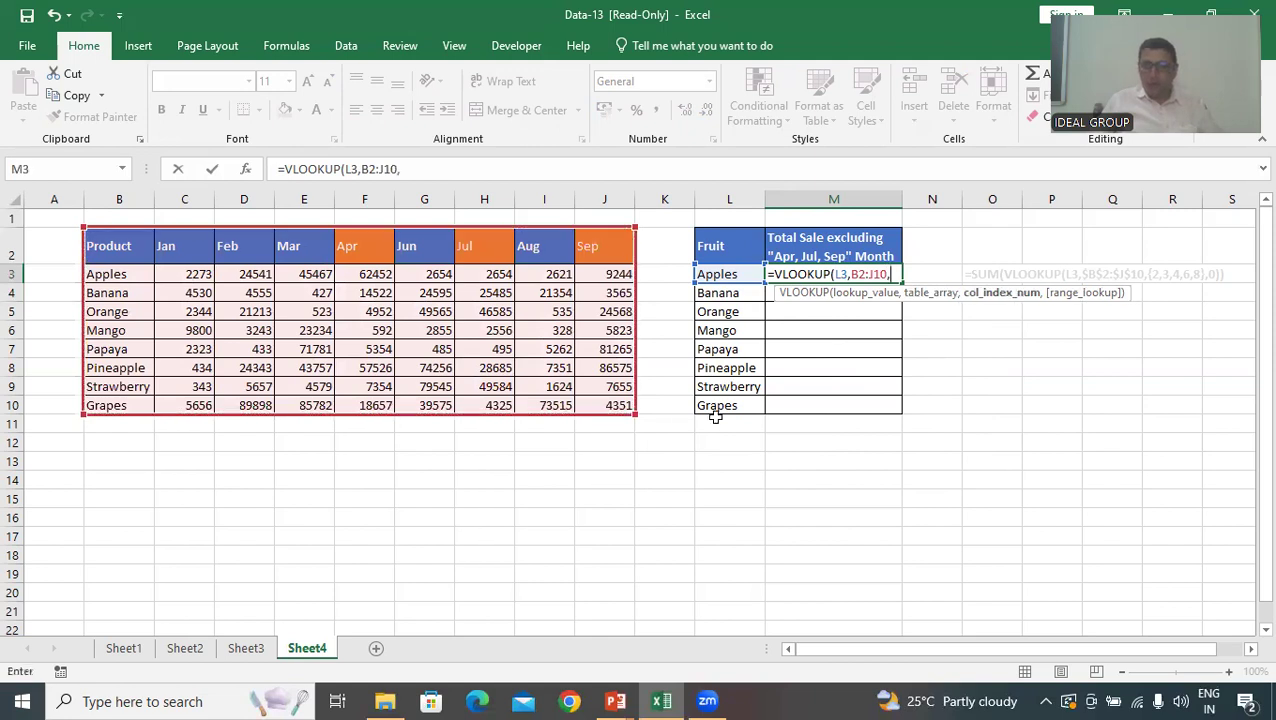
{"action": "left_click", "coordinate": [1005, 296]}
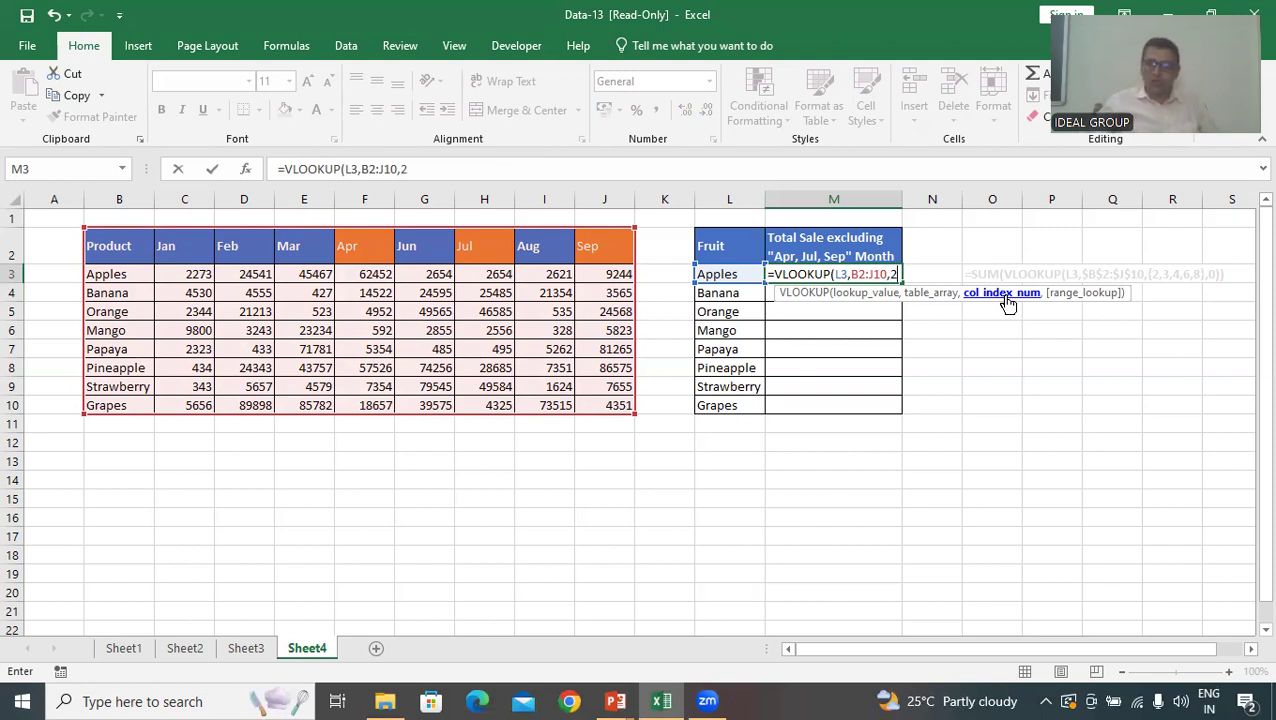
{"action": "type", "text": ","}
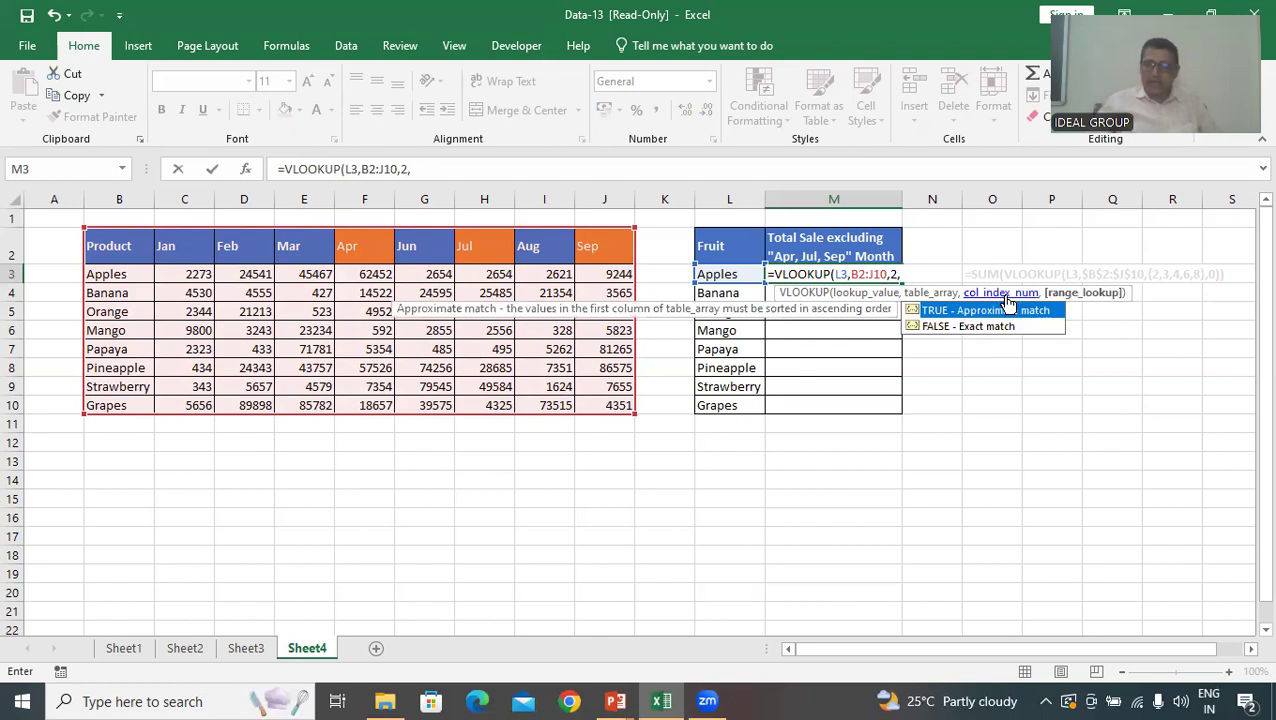
{"action": "type", "text": "0"}
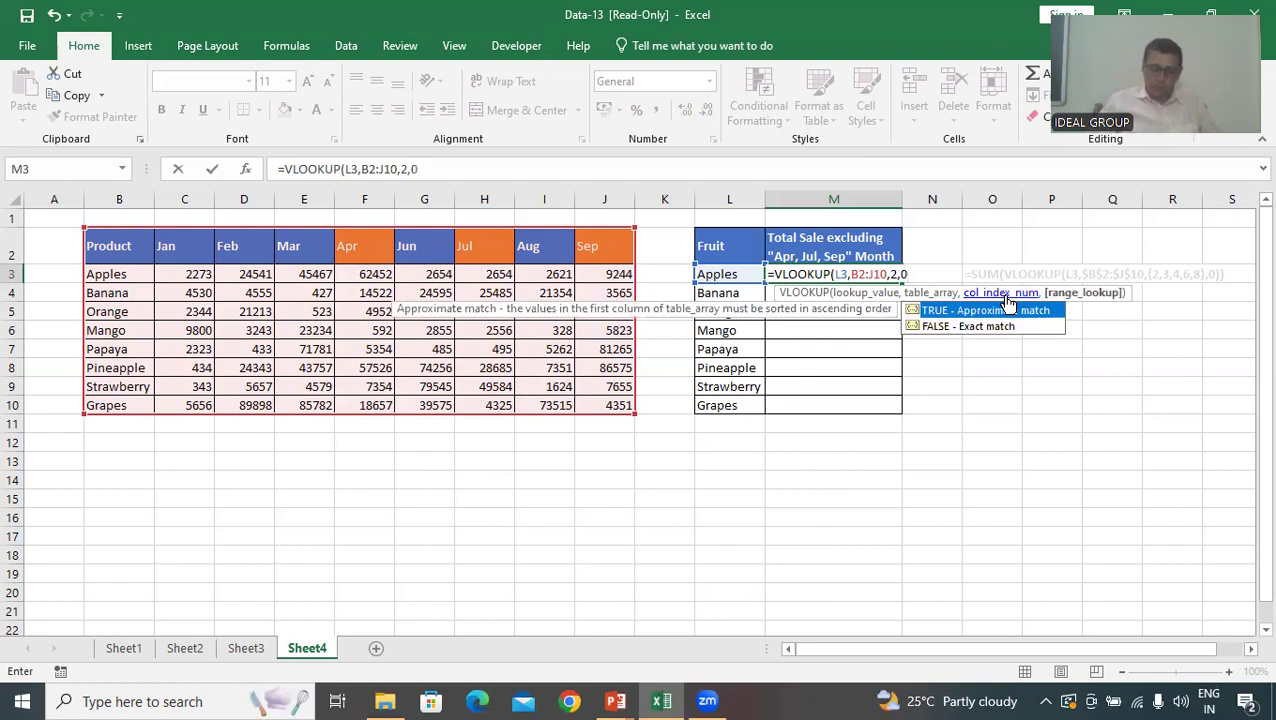
{"action": "type", "text": ")"}
{"action": "key", "text": "Return"}
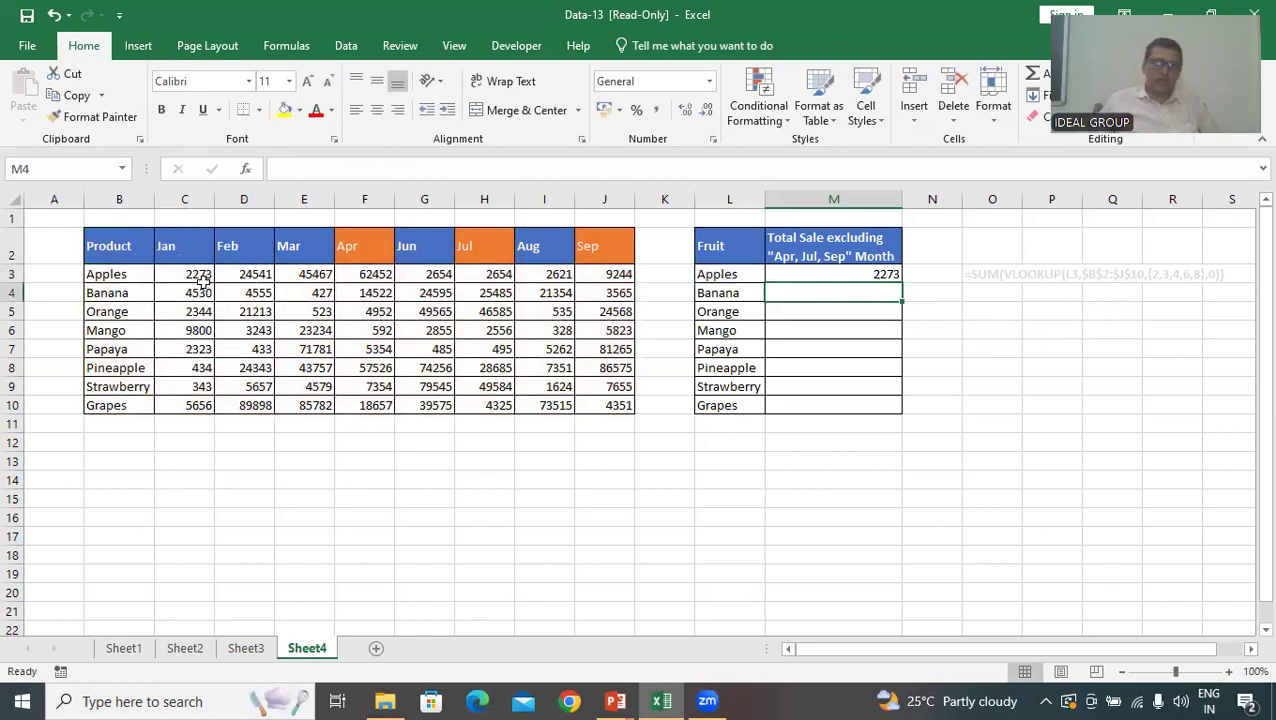
{"action": "key", "text": "ctrl"}
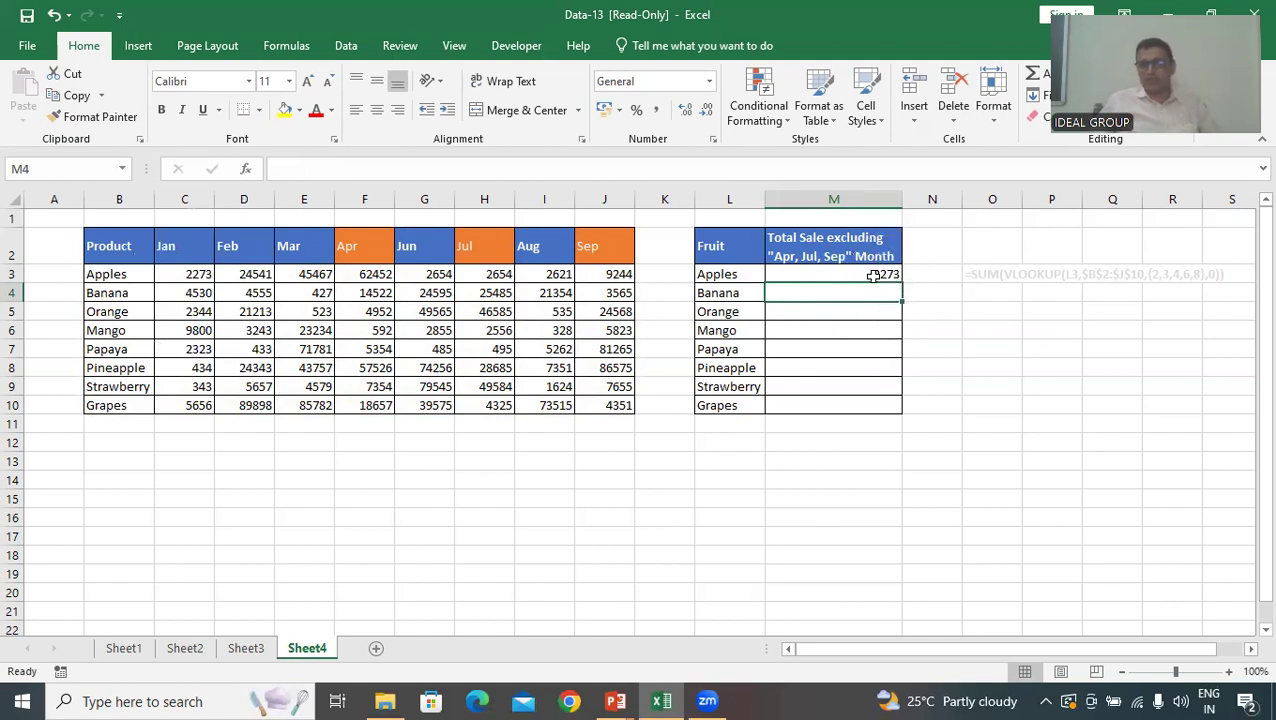
Replace the column index of the VLOOKUP in M3 with the array {2,3,4,6,8}, ending the formula with exact match 0
{"action": "left_click", "coordinate": [858, 270]}
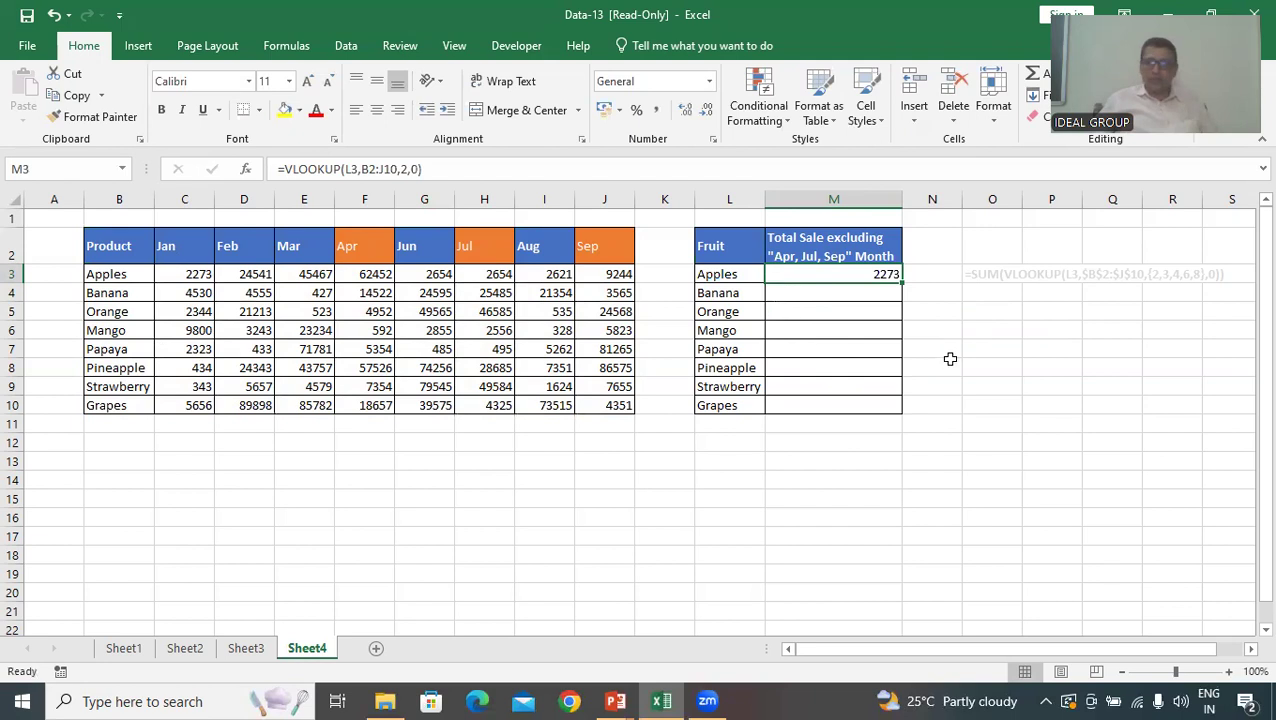
{"action": "key", "text": "F2"}
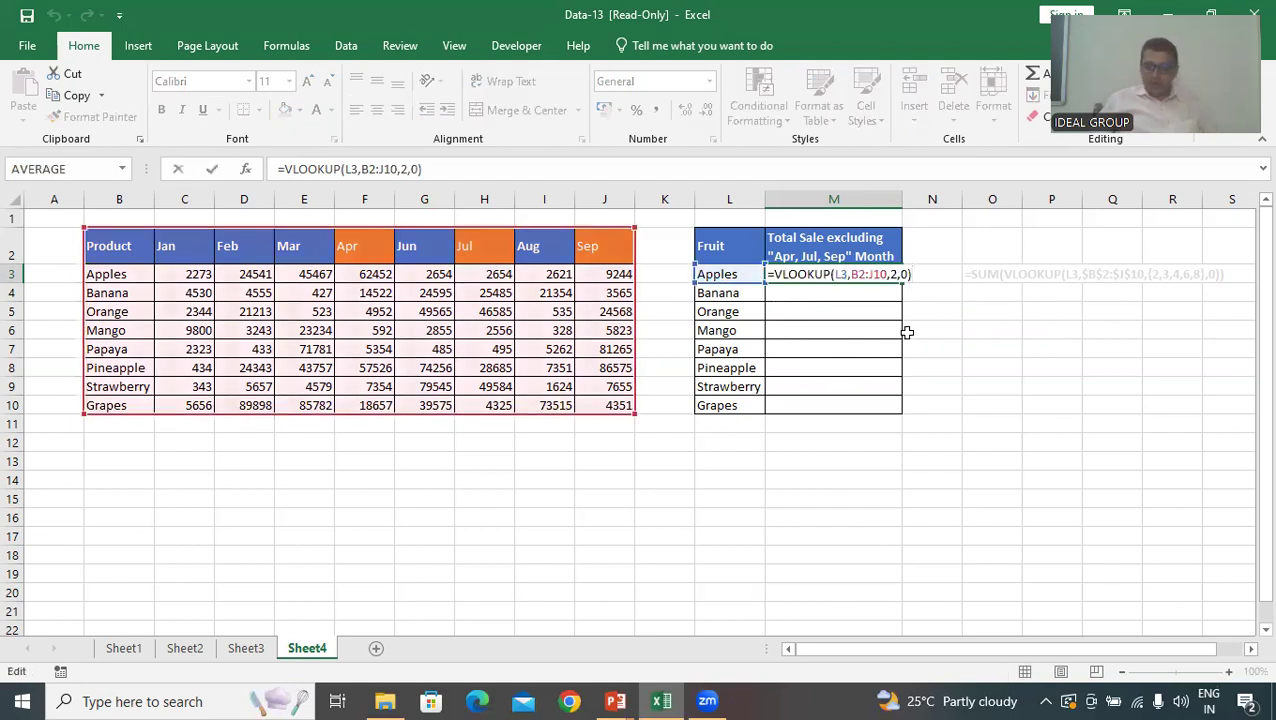
{"action": "key", "text": "BackSpace"}
{"action": "key", "text": "BackSpace"}
{"action": "key", "text": "BackSpace"}
{"action": "type", "text": "2"}
{"action": "key", "text": "BackSpace"}
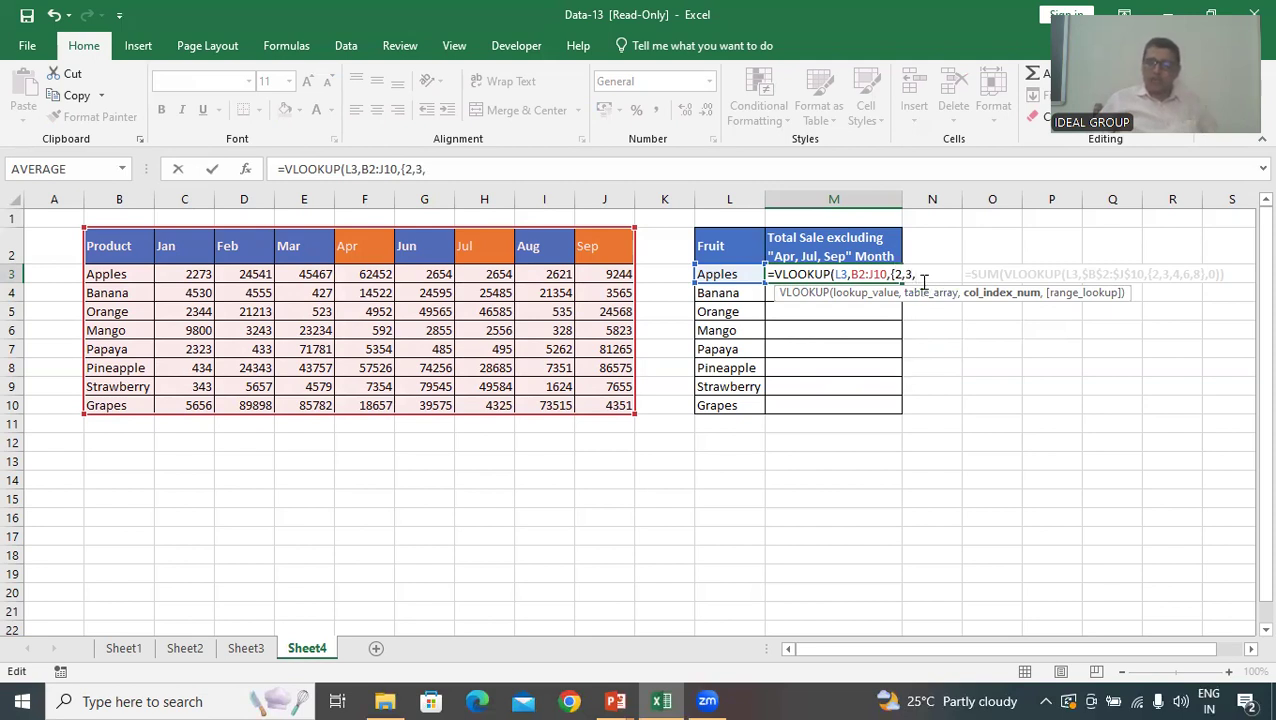
{"action": "type", "text": "4,6,"}
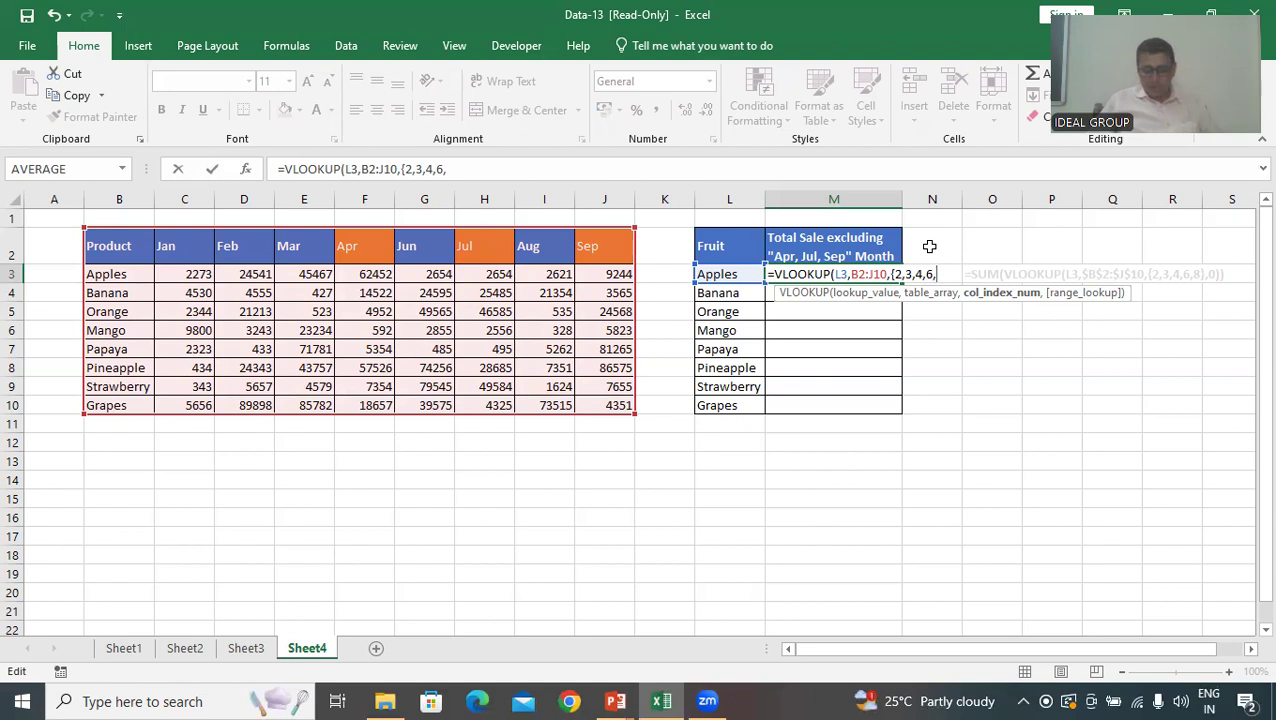
{"action": "type", "text": "8"}
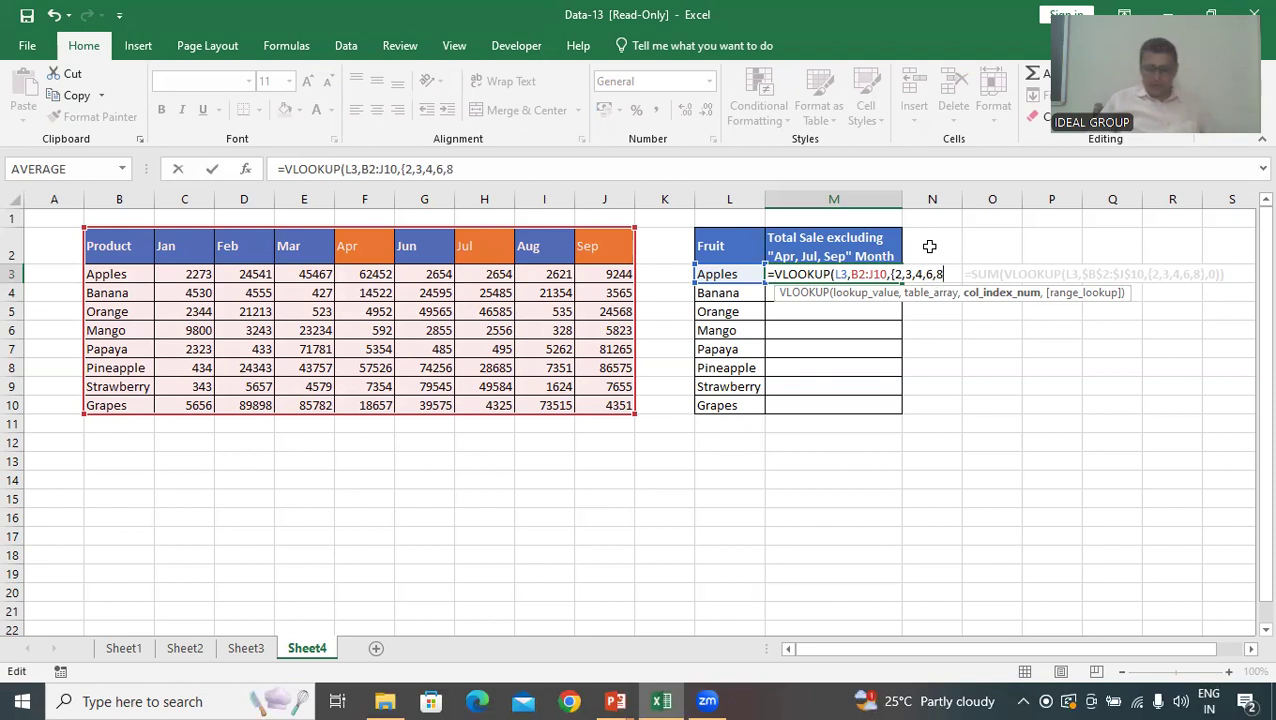
{"action": "type", "text": "}"}
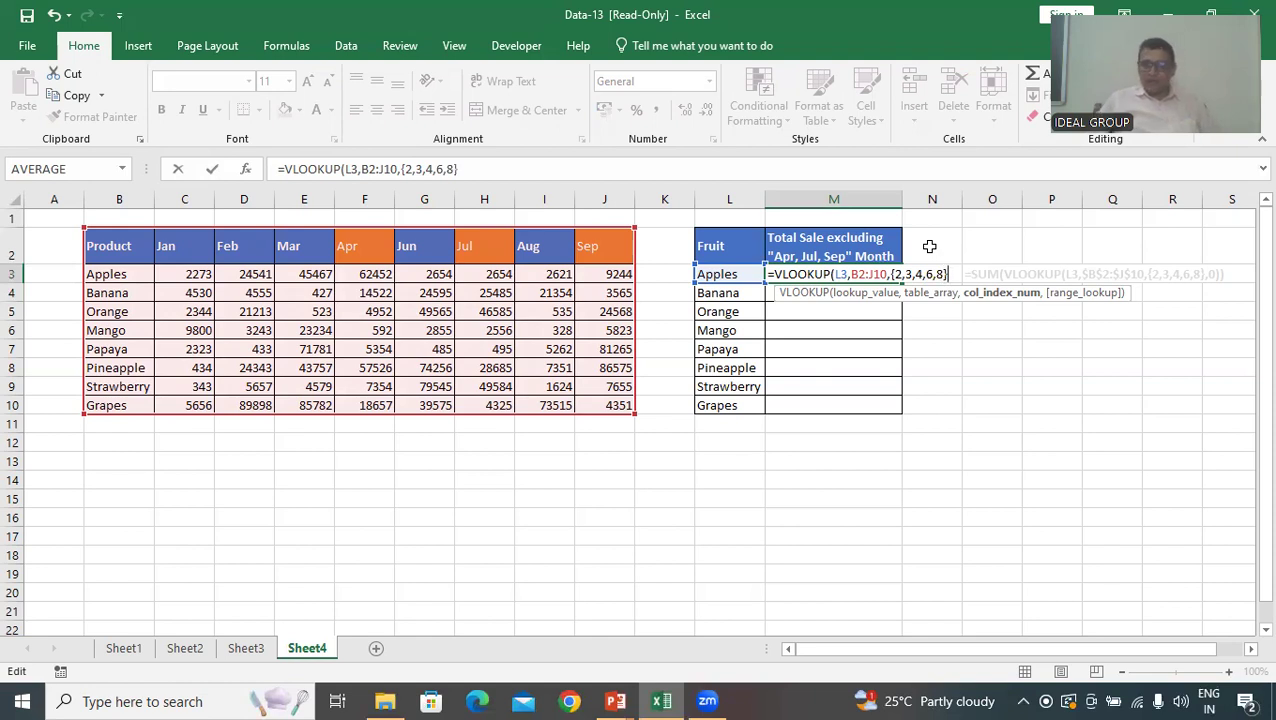
{"action": "type", "text": ","}
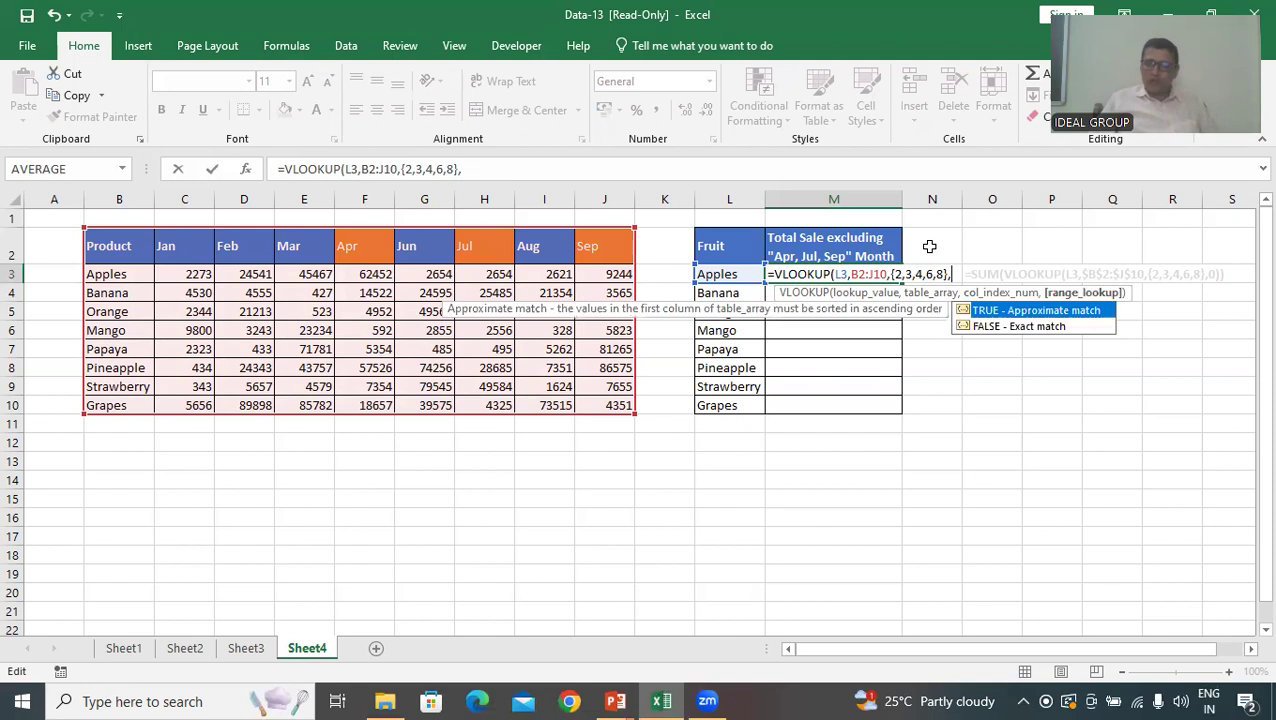
{"action": "type", "text": "0"}
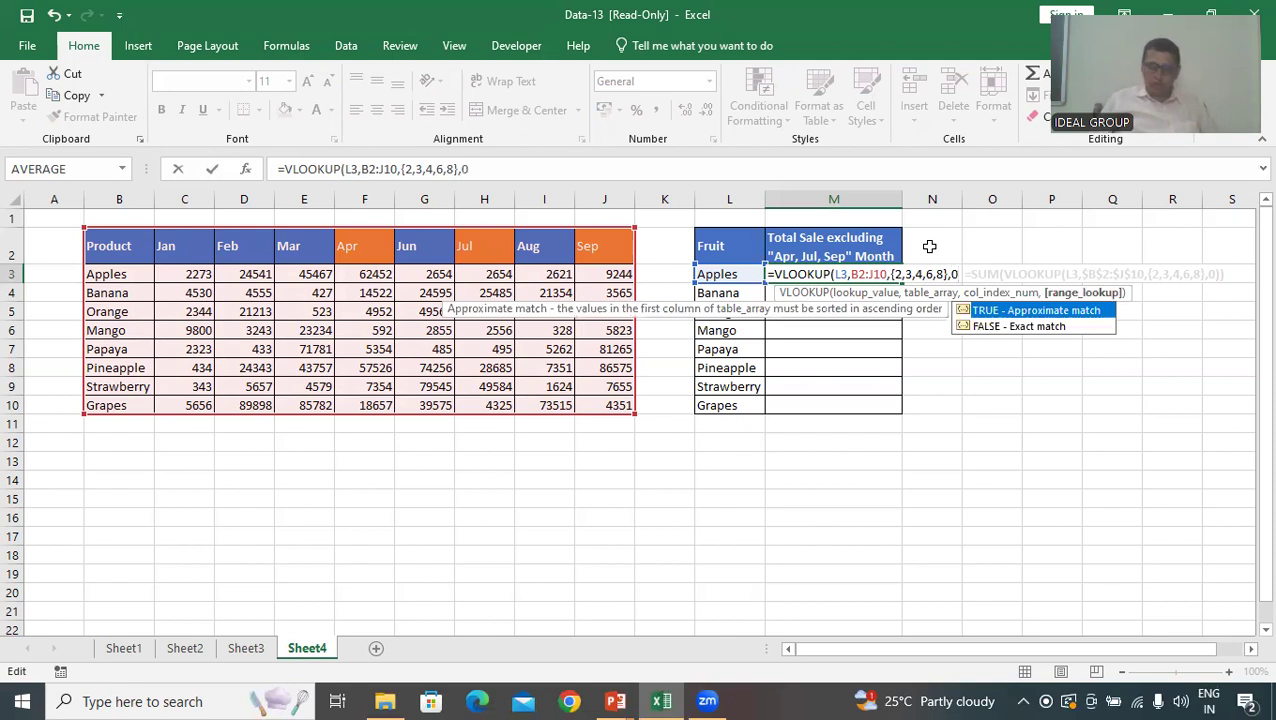
{"action": "type", "text": ")"}
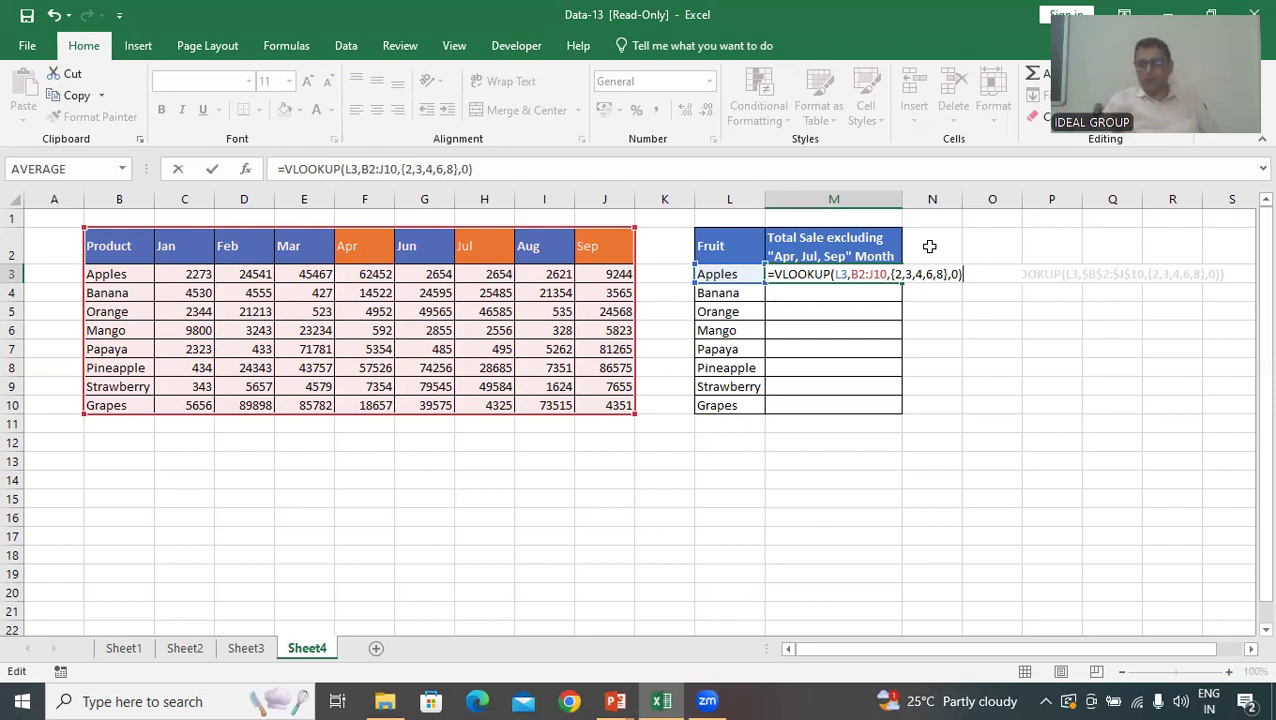
Wrap the VLOOKUP in M3 in a SUM function and enter it as an array formula
{"action": "left_click", "coordinate": [772, 274]}
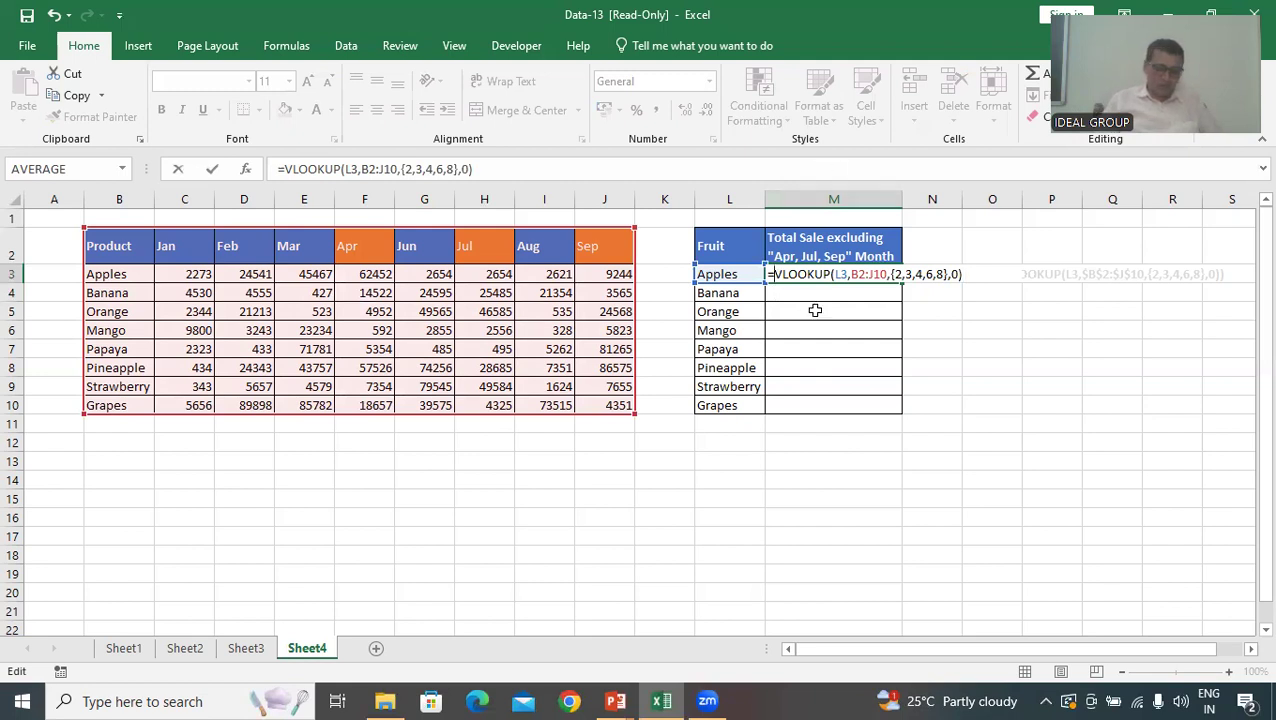
{"action": "type", "text": "SUM("}
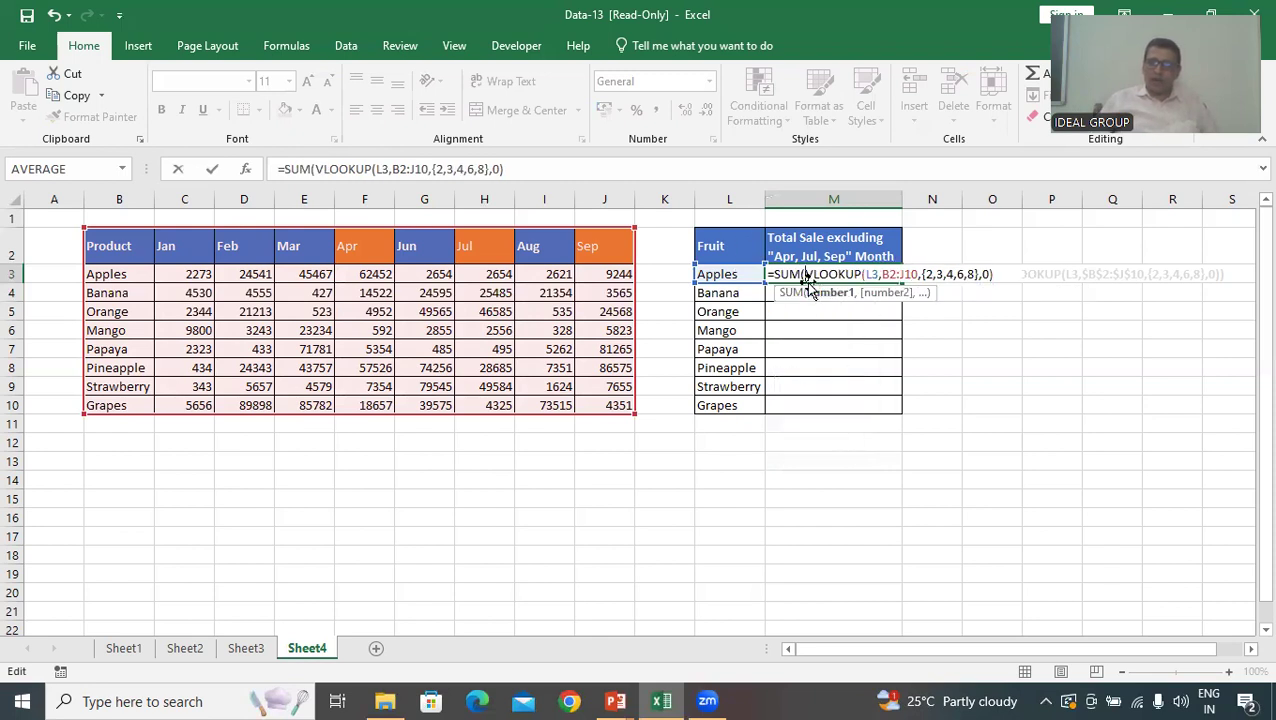
{"action": "left_click", "coordinate": [819, 284]}
{"action": "left_click", "coordinate": [1002, 278]}
{"action": "type", "text": ")"}
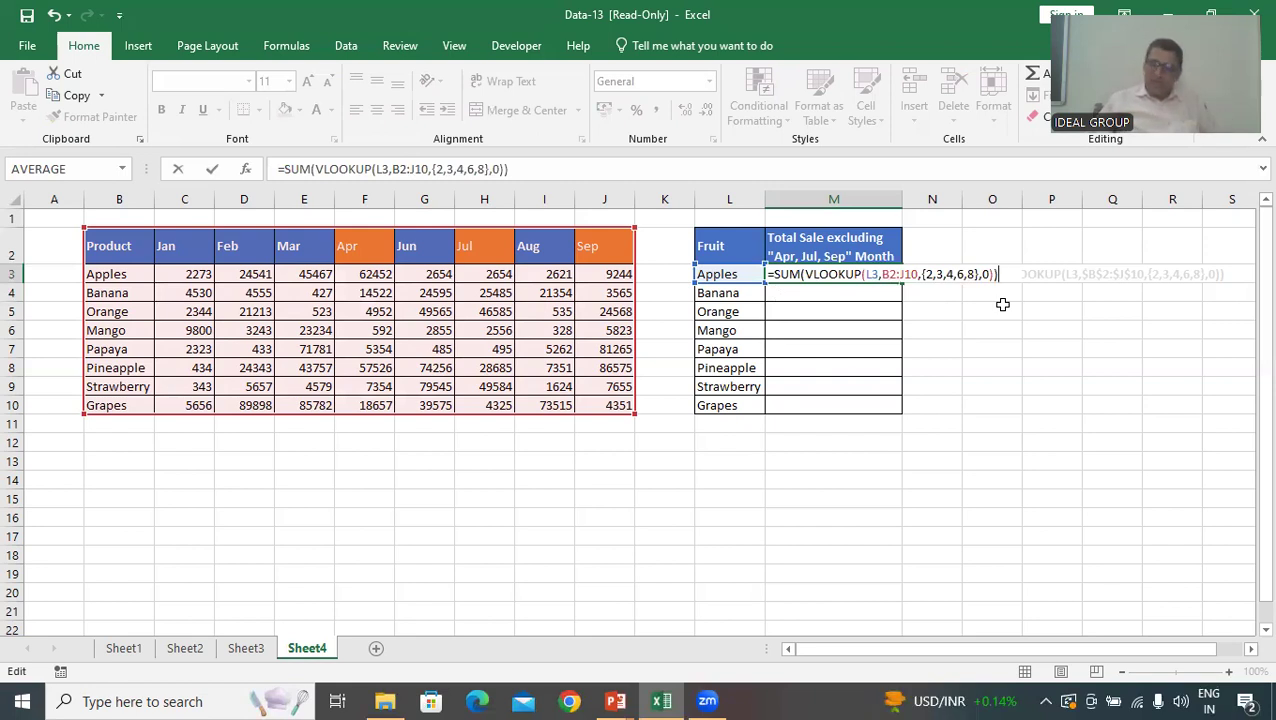
{"action": "key", "text": "ctrl+shift+Return"}
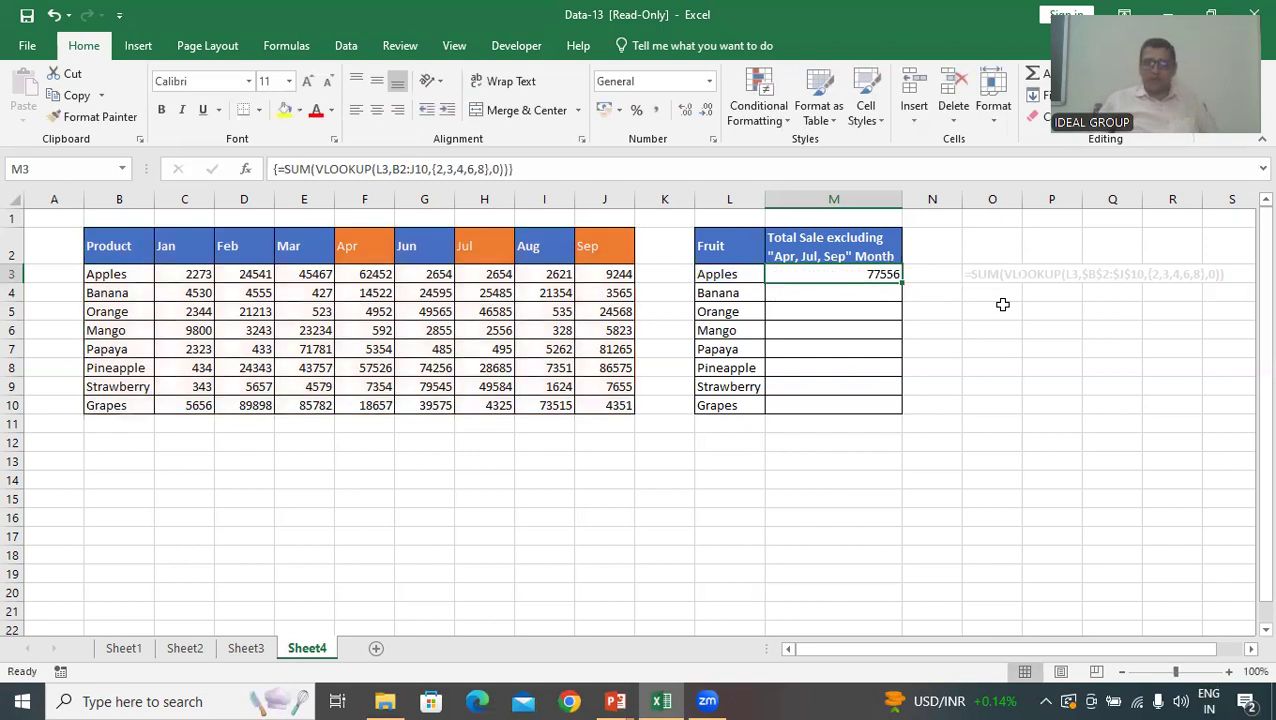
Examine the Apples sales cells for Jan, Feb, Mar, Jun and Aug that make up the total
{"action": "left_click", "coordinate": [197, 275]}
{"action": "left_click", "coordinate": [264, 276]}
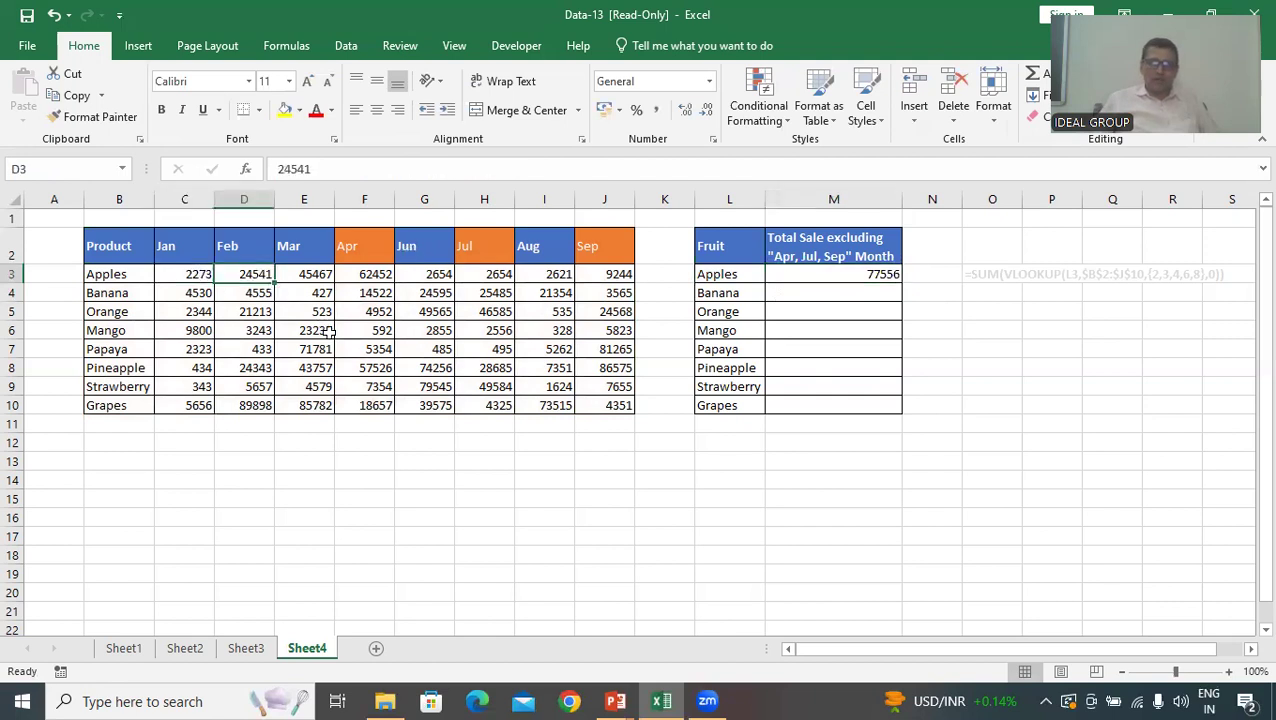
{"action": "left_click", "coordinate": [306, 278]}
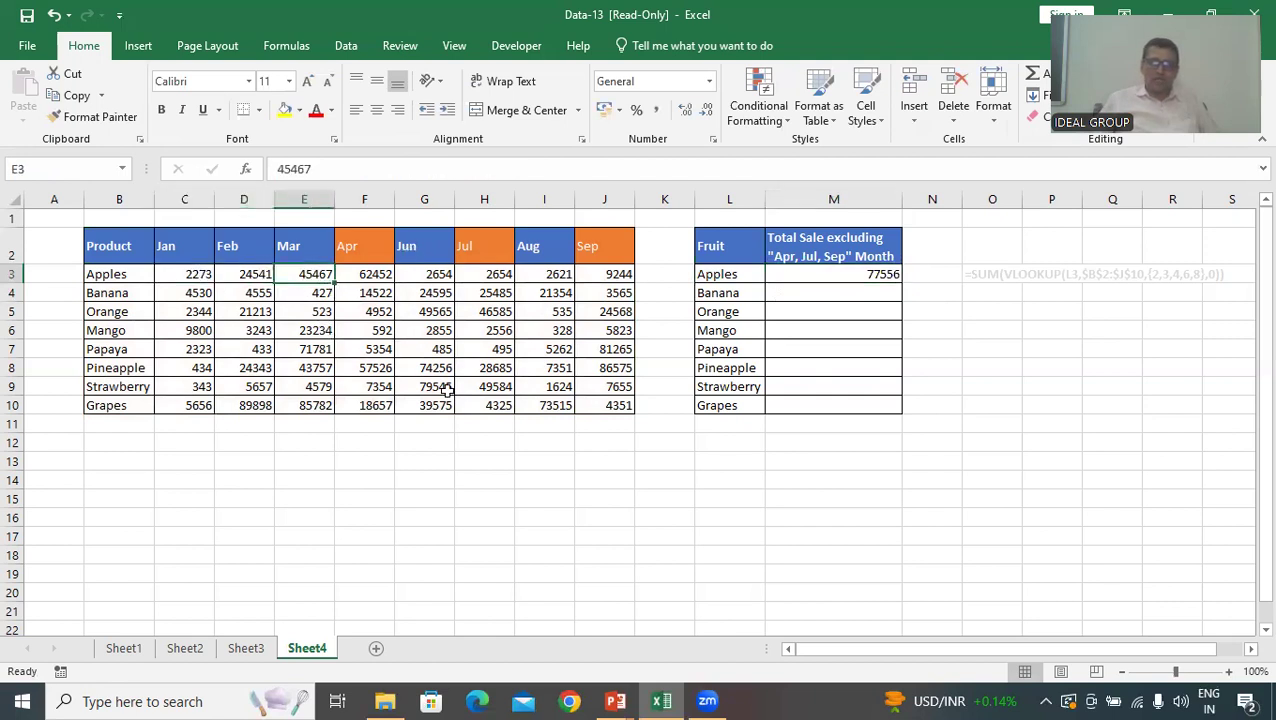
{"action": "left_click", "coordinate": [442, 268]}
{"action": "left_click", "coordinate": [554, 276]}
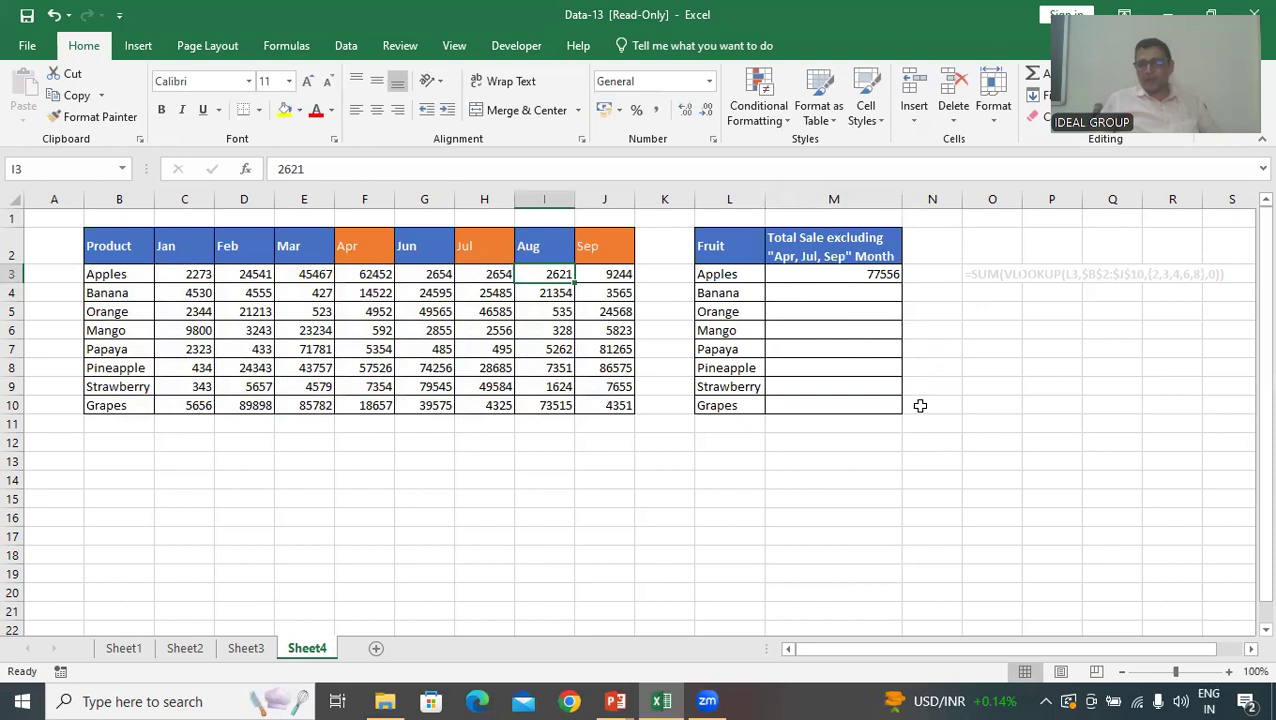
Lock the column of the lookup value in the M3 formula so it reads $L3
{"action": "left_click", "coordinate": [872, 279]}
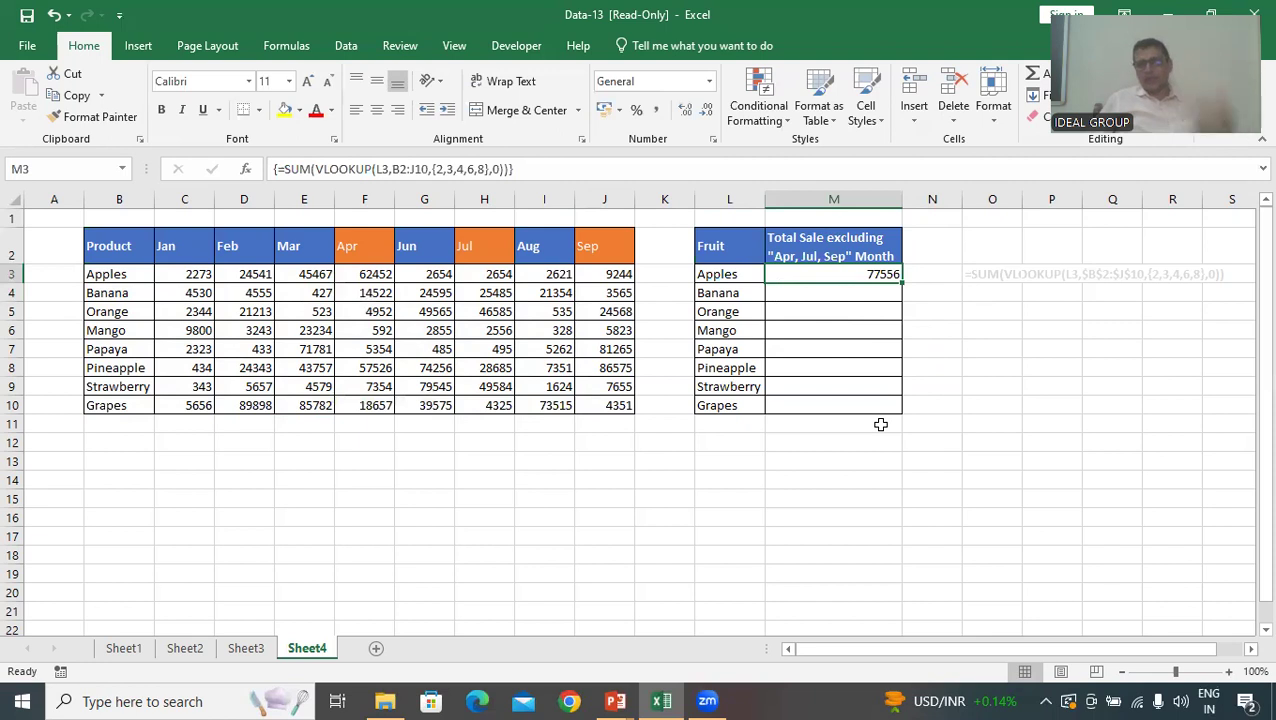
{"action": "double_click", "coordinate": [868, 276]}
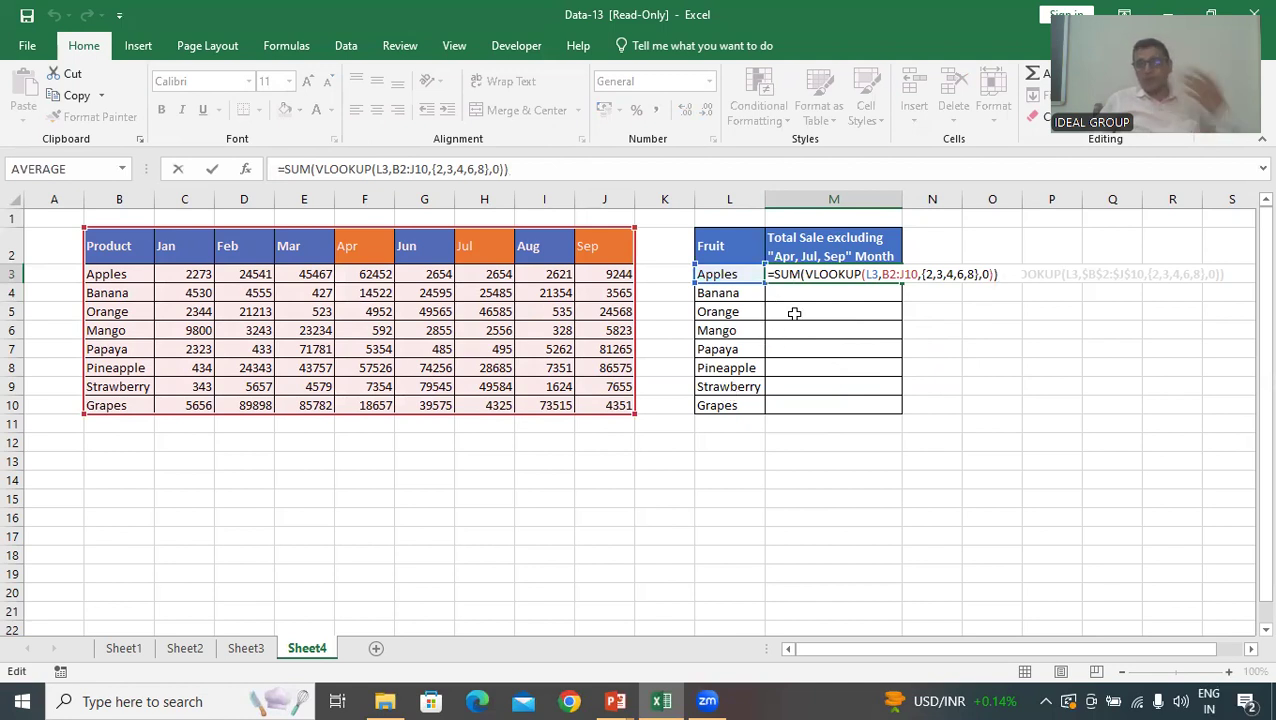
{"action": "left_click", "coordinate": [866, 274]}
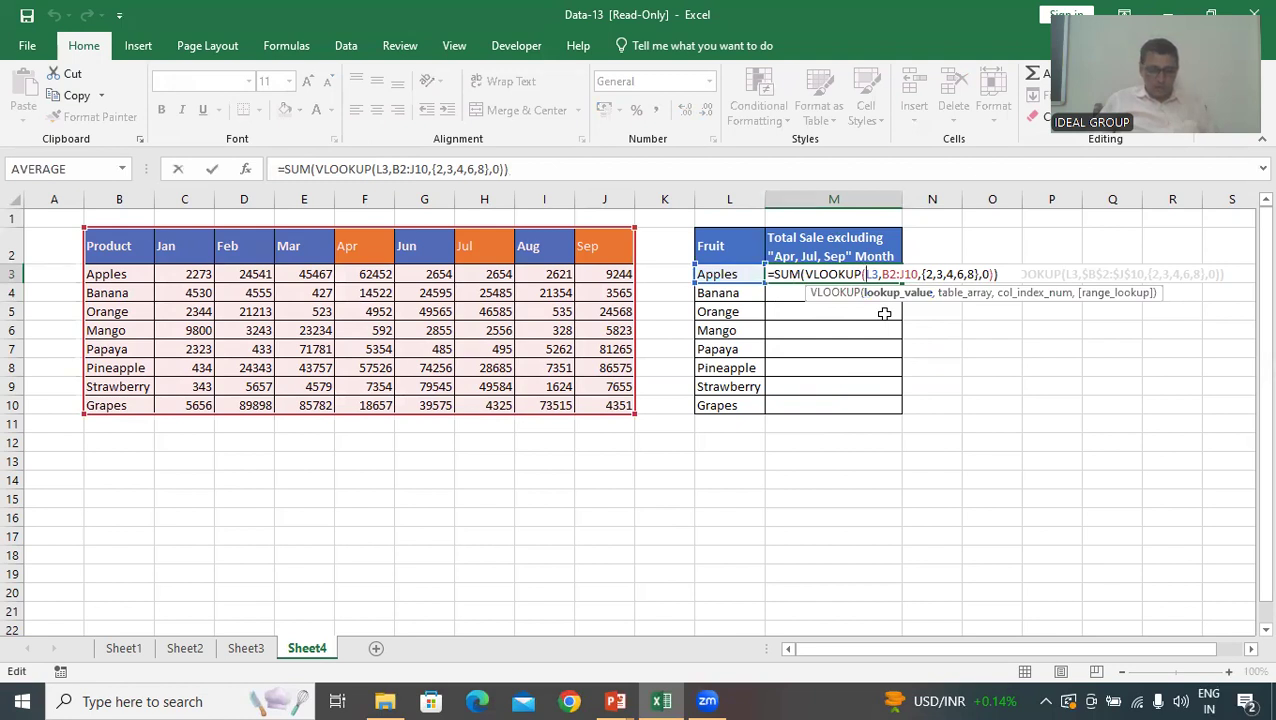
{"action": "key", "text": "F4"}
{"action": "key", "text": "F4"}
{"action": "key", "text": "F4"}
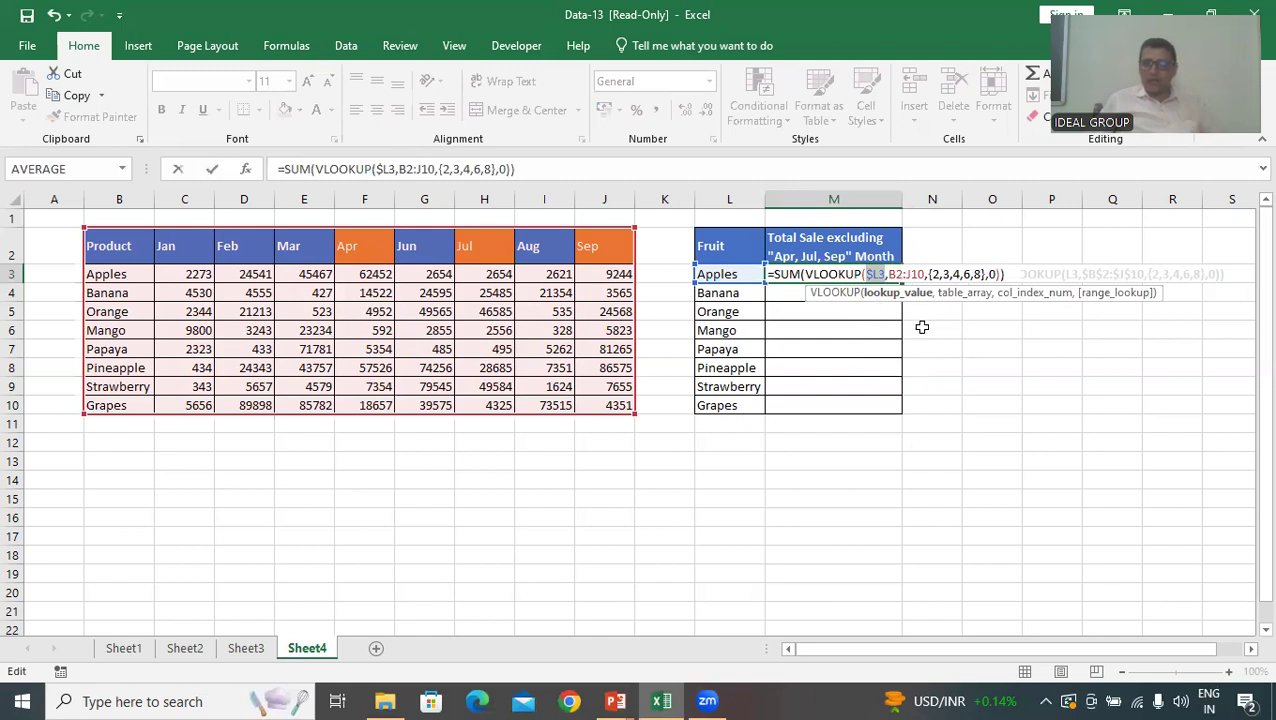
Make the table array in the M3 formula absolute as $B$2:$J$10 and enter the formula normally
{"action": "left_click", "coordinate": [902, 274]}
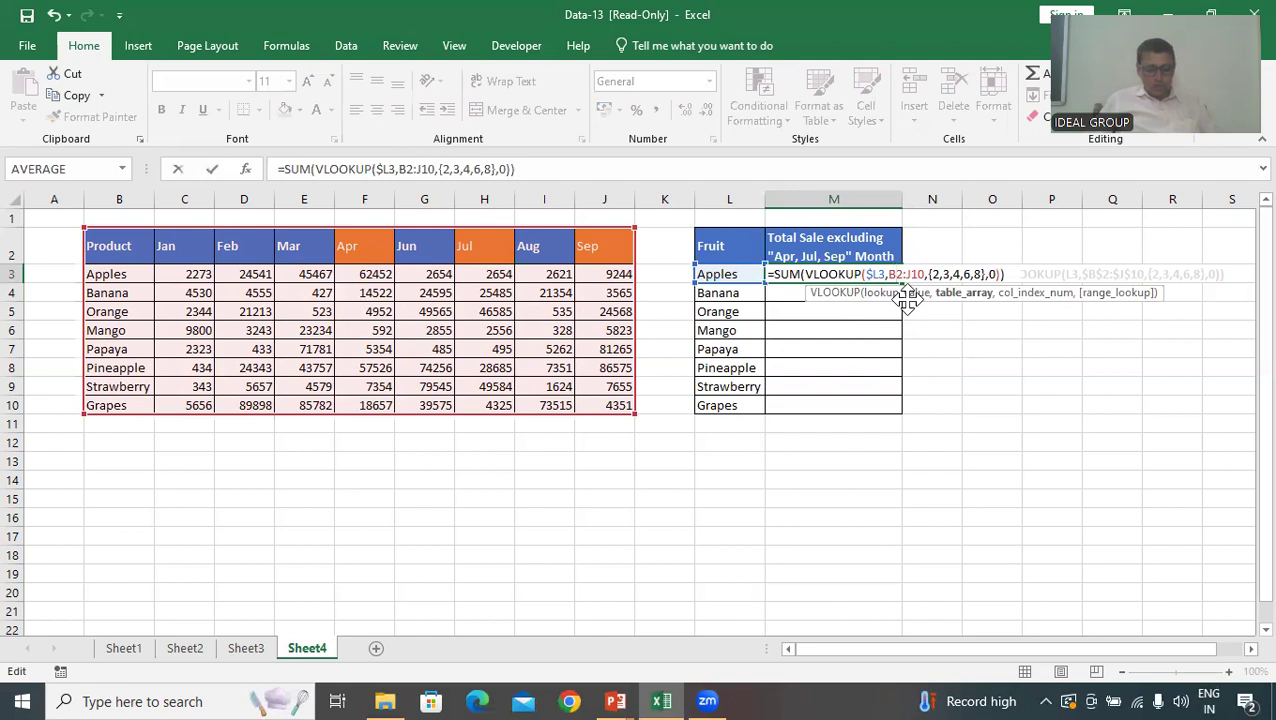
{"action": "key", "text": "F4"}
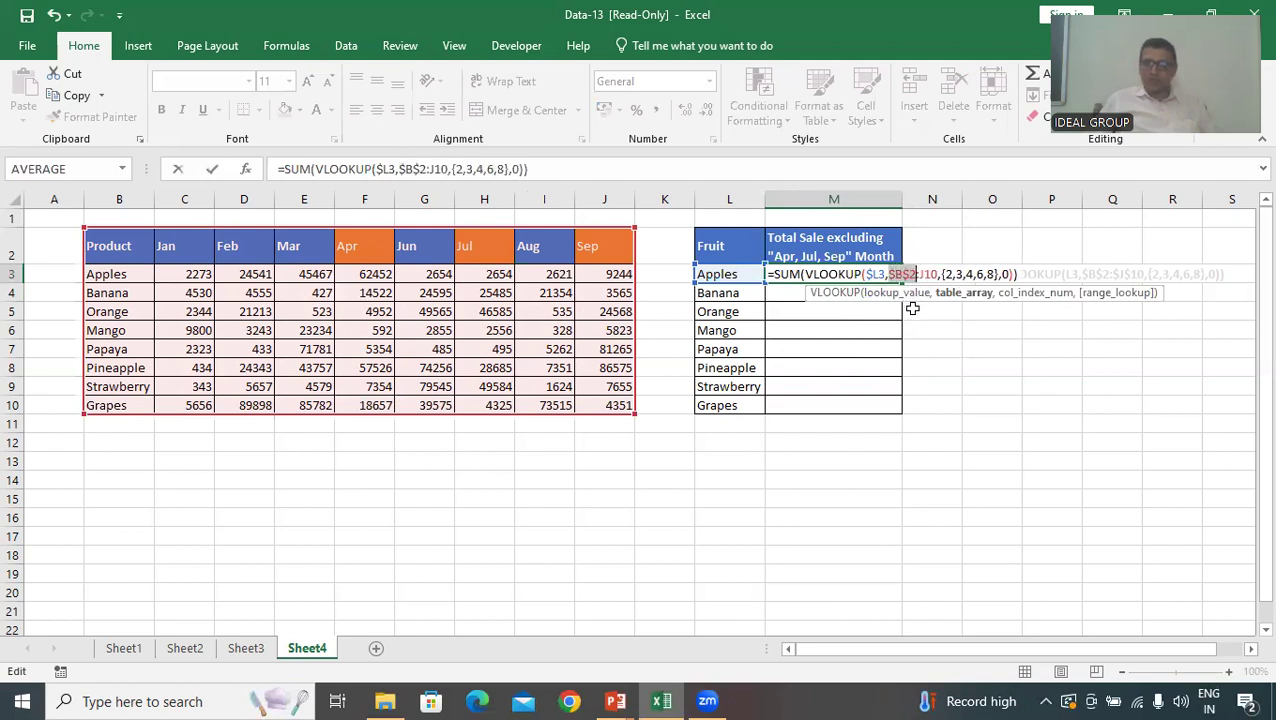
{"action": "left_click", "coordinate": [920, 274]}
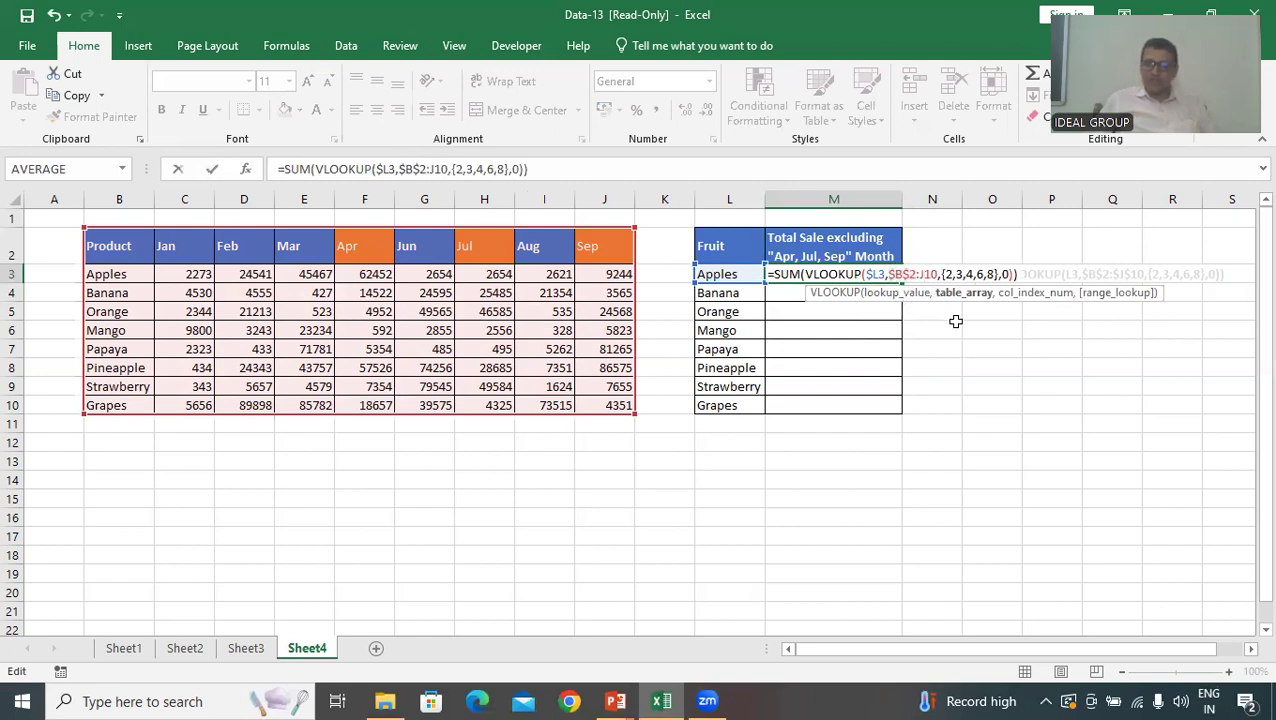
{"action": "key", "text": "F4"}
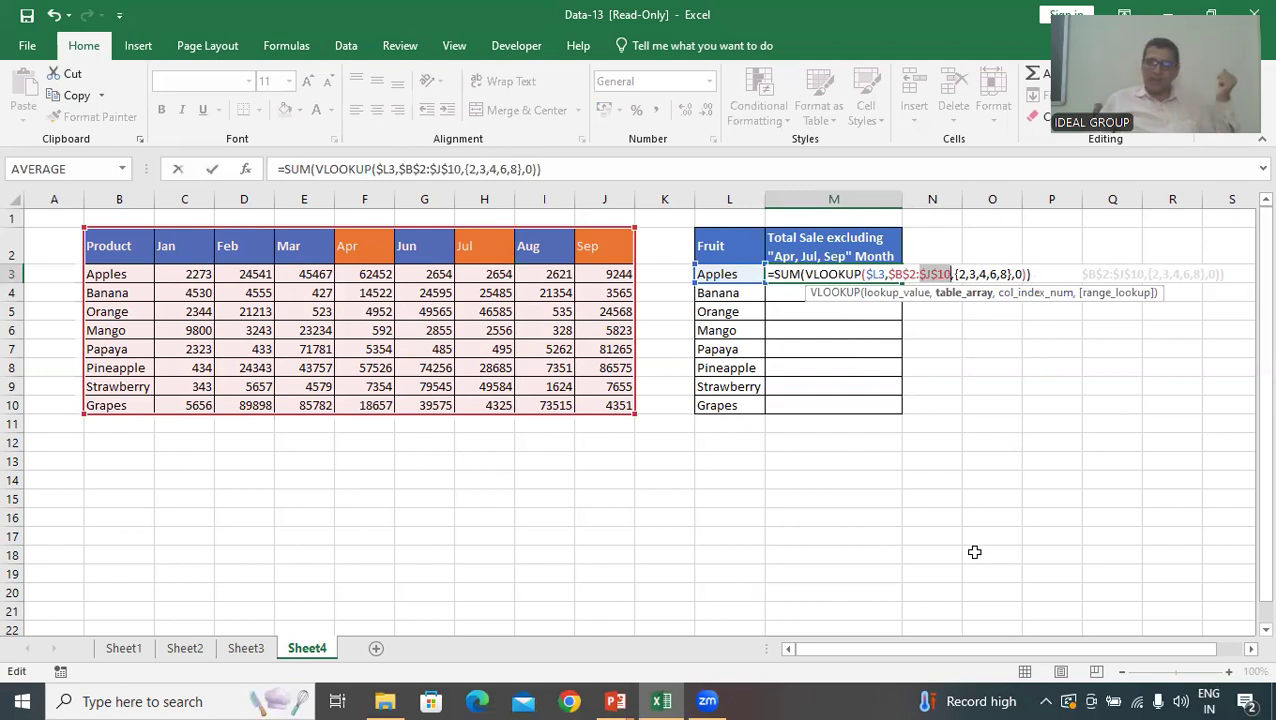
{"action": "key", "text": "Return"}
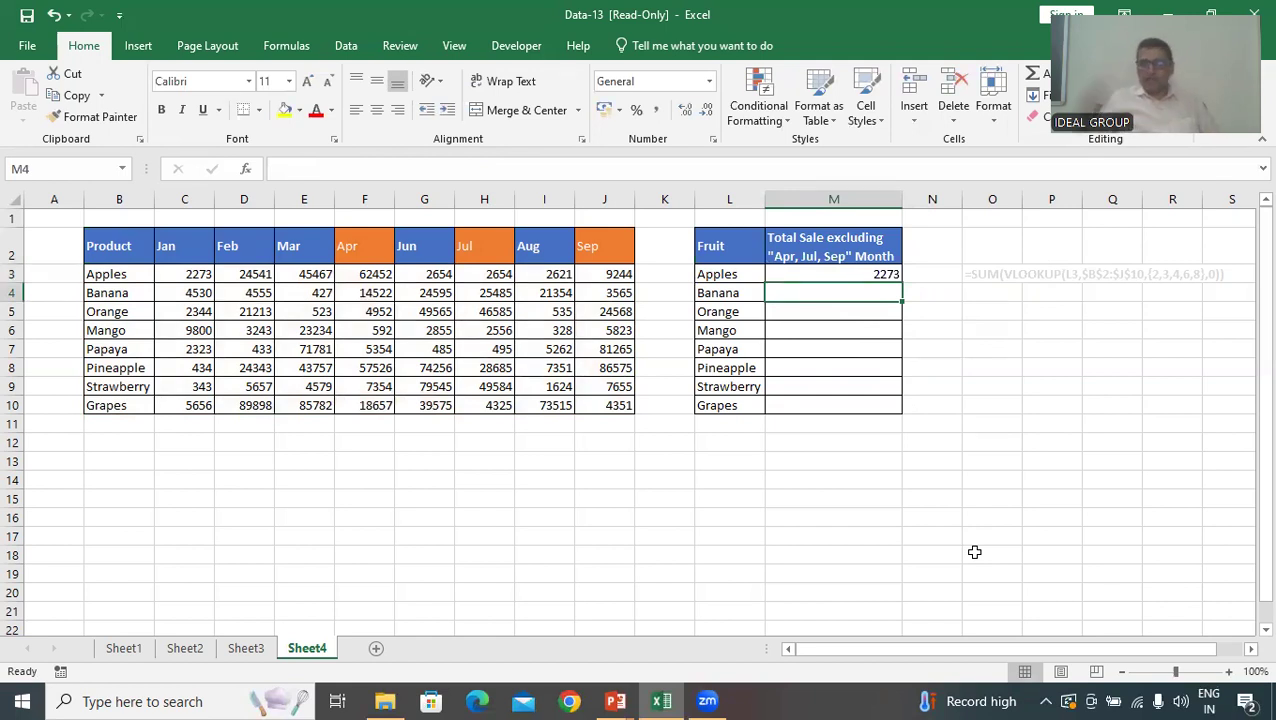
Re-enter the M3 formula as an array formula and fill it down through Grapes in M10
{"action": "left_click", "coordinate": [871, 277]}
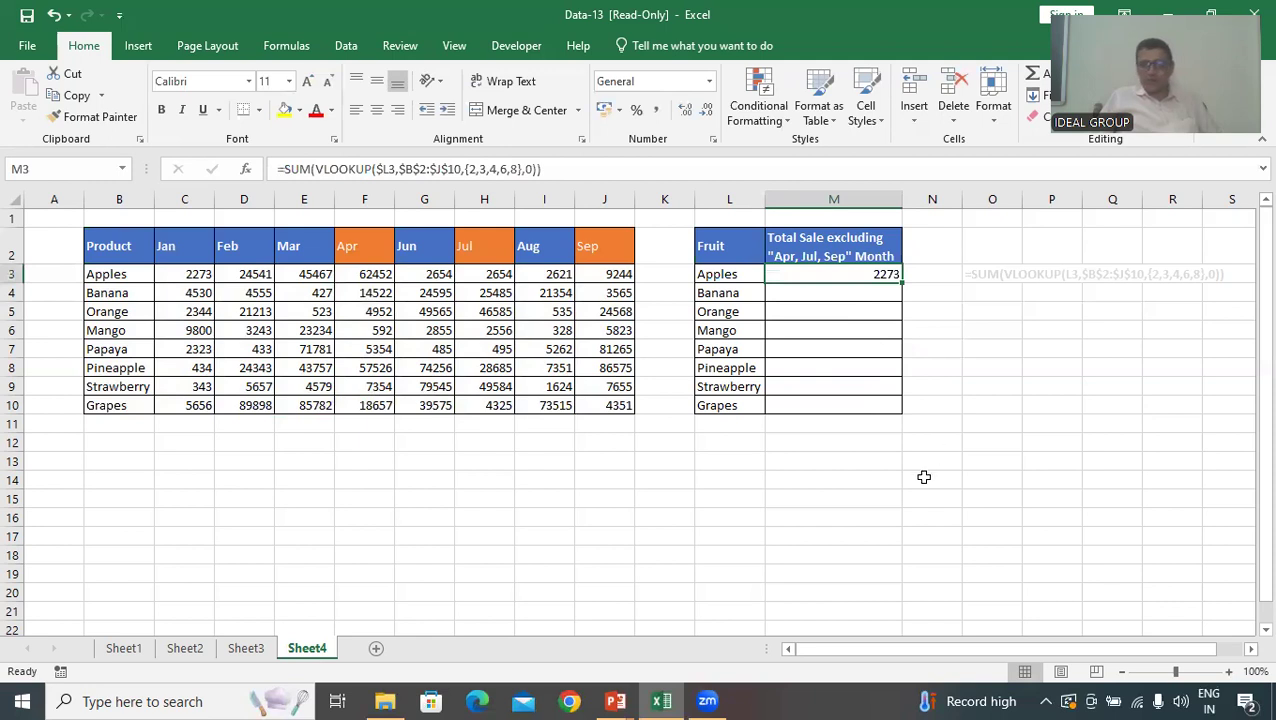
{"action": "key", "text": "F2"}
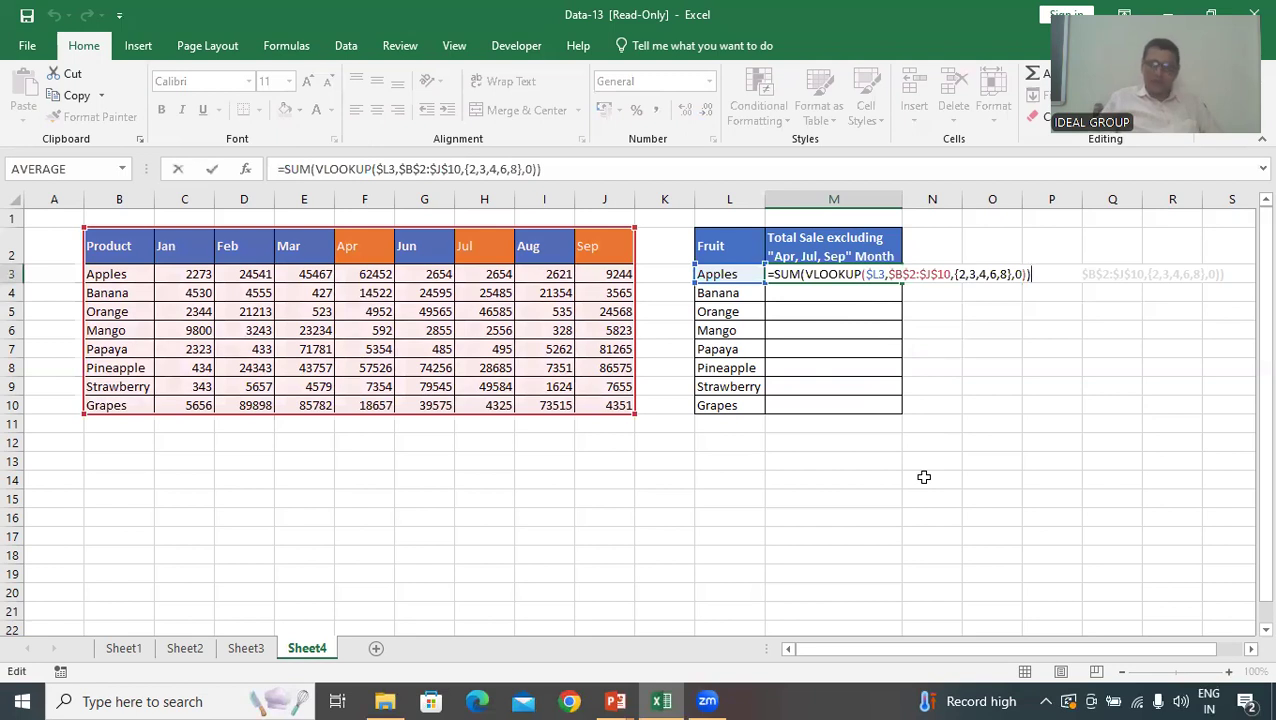
{"action": "key", "text": "ctrl+shift+Return"}
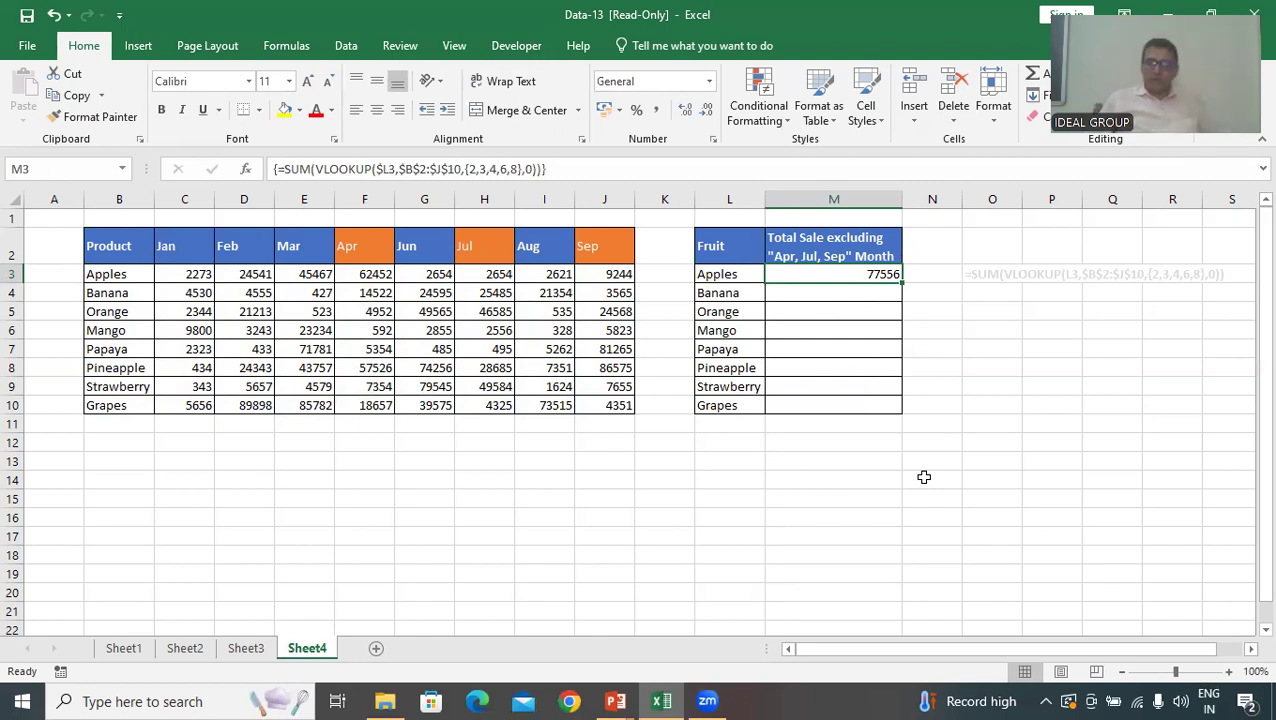
{"action": "double_click", "coordinate": [903, 286]}
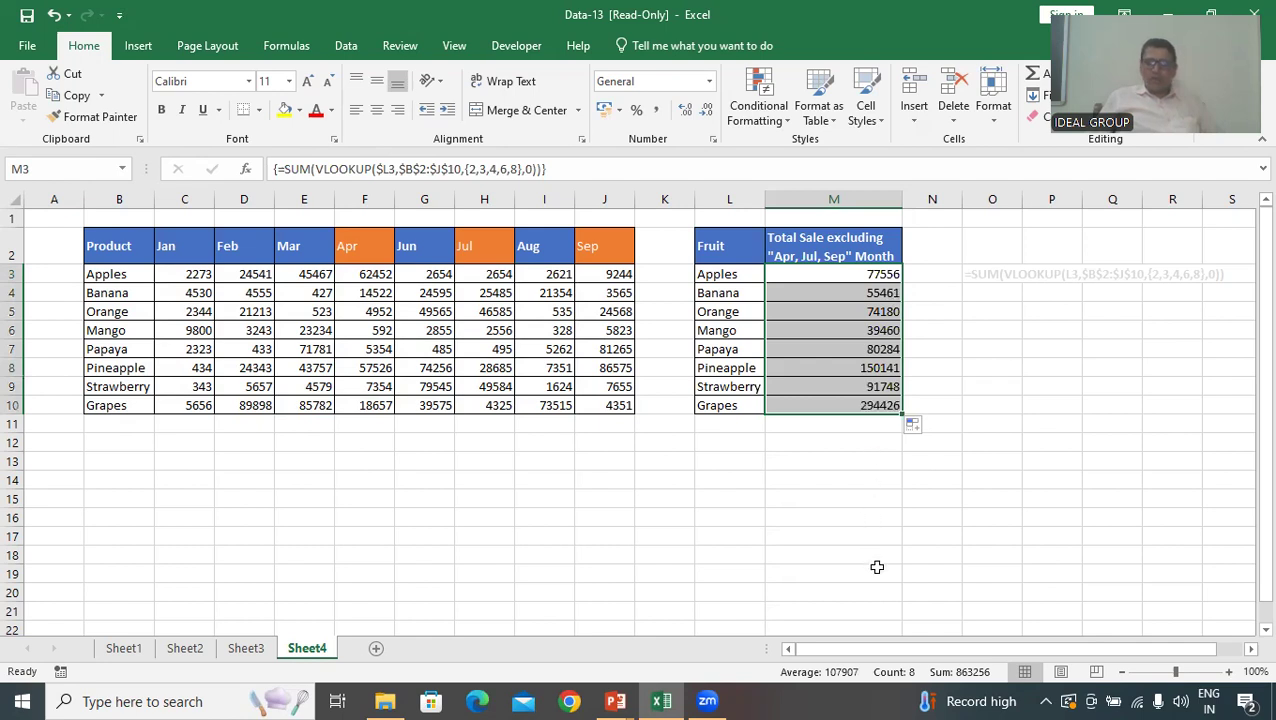
Review the array formulas across Sheet1 to Sheet4: the transposed marks, single-output total, order counts and fruit sales totals
{"action": "left_click", "coordinate": [836, 387]}
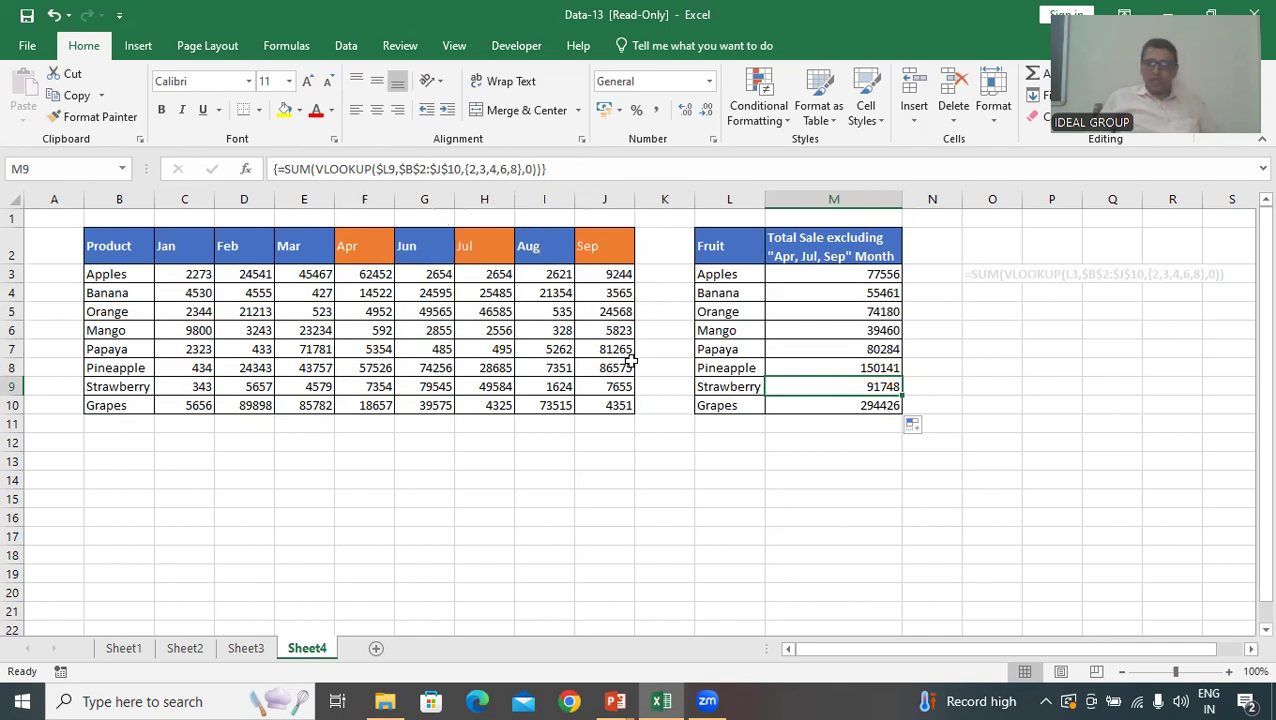
{"action": "left_click", "coordinate": [874, 485]}
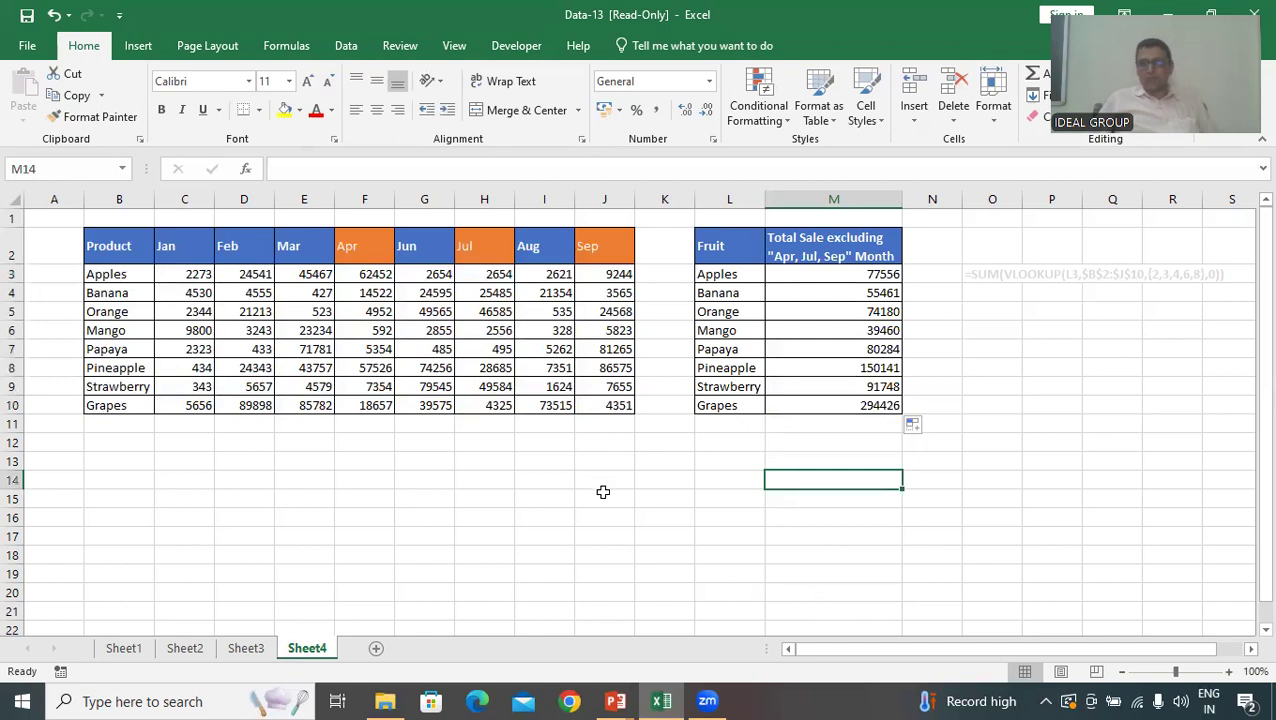
{"action": "left_click", "coordinate": [124, 648]}
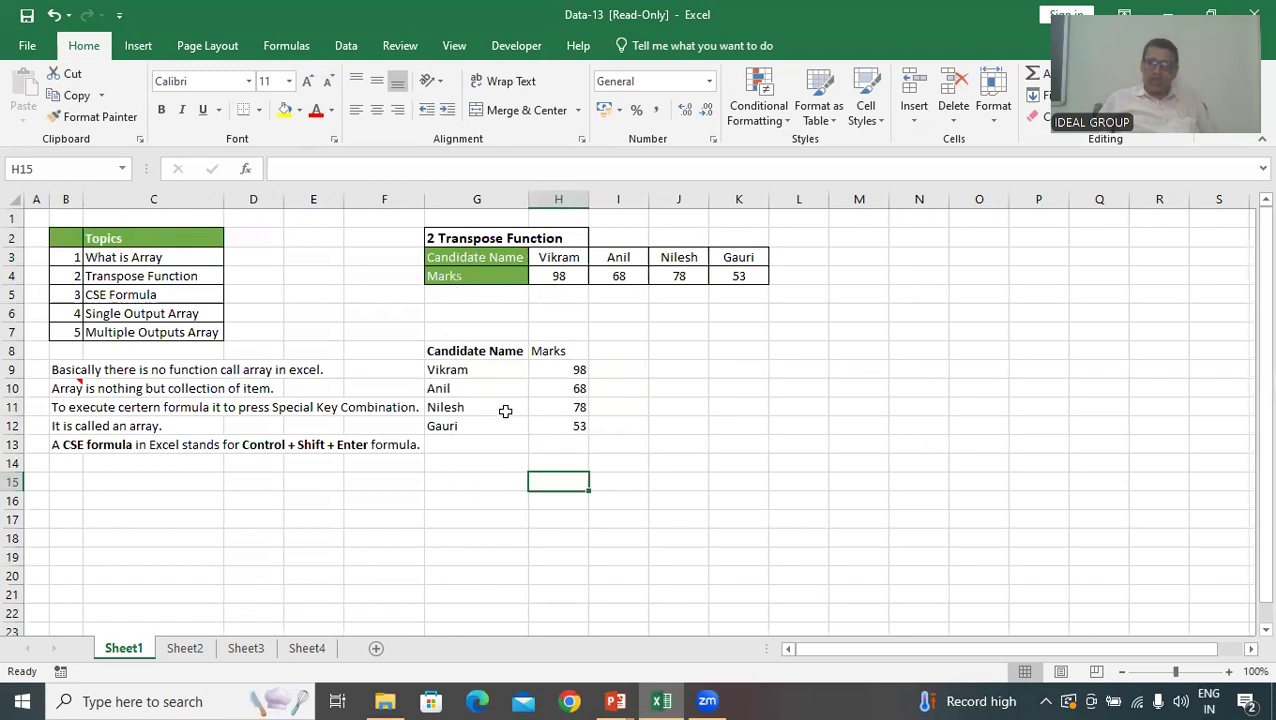
{"action": "left_click_drag", "start_coordinate": [478, 350], "coordinate": [570, 426]}
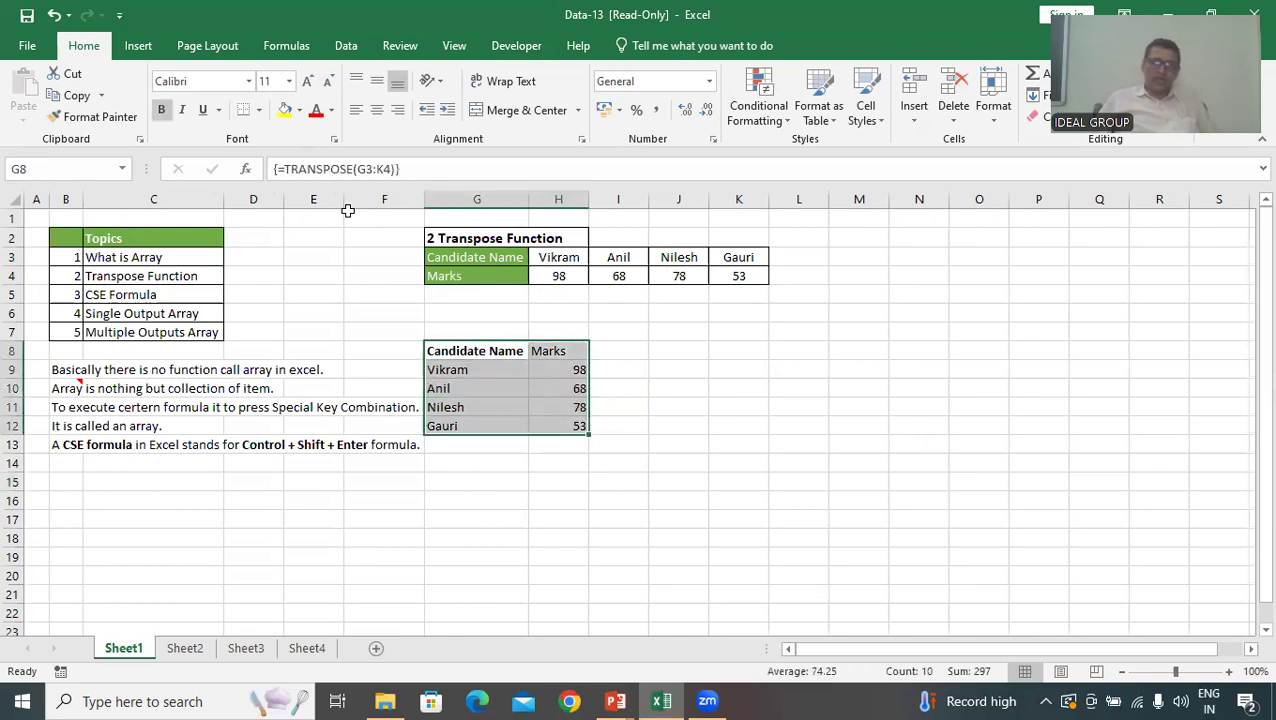
{"action": "key", "text": "ctrl+q"}
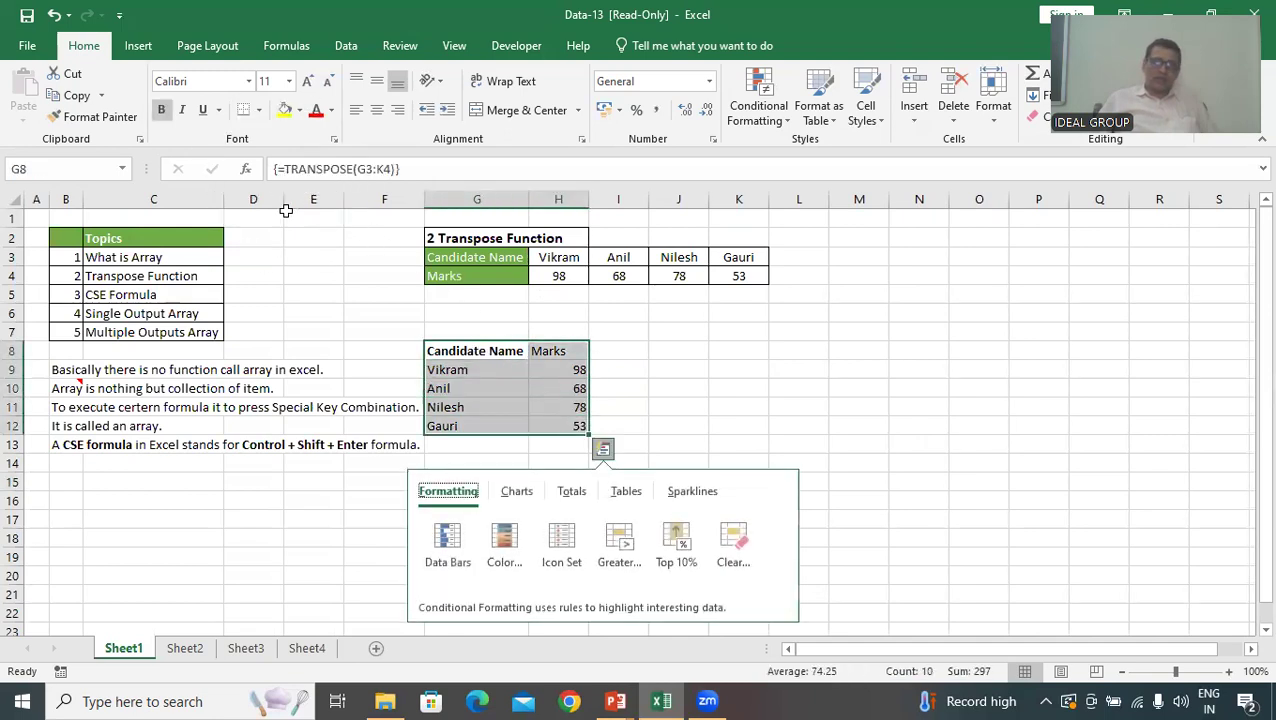
{"action": "left_click", "coordinate": [185, 648]}
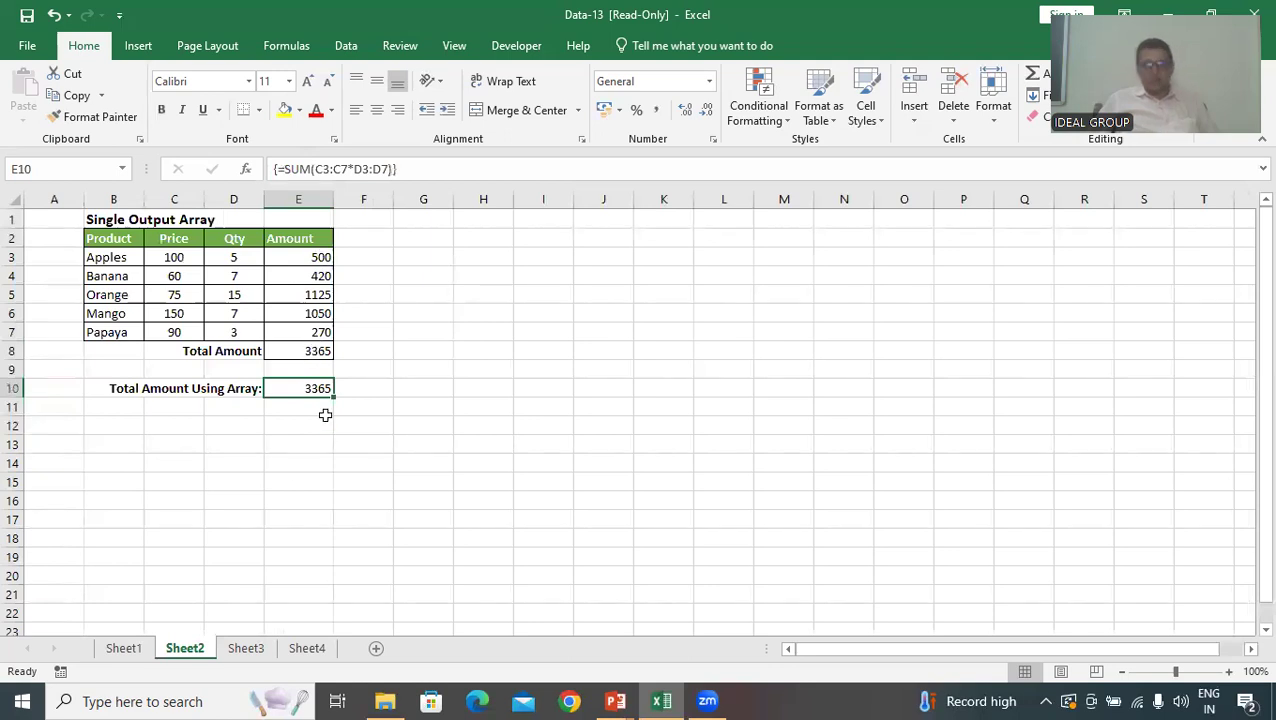
{"action": "left_click", "coordinate": [247, 651]}
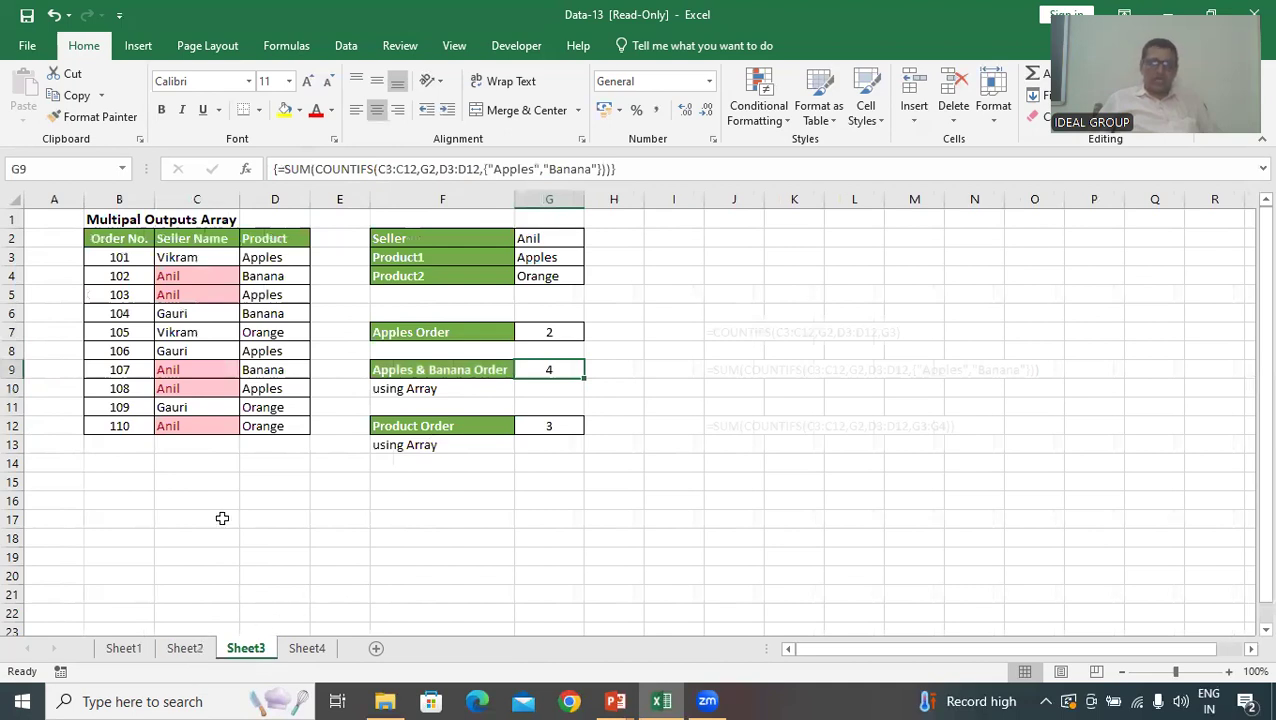
{"action": "left_click", "coordinate": [185, 648]}
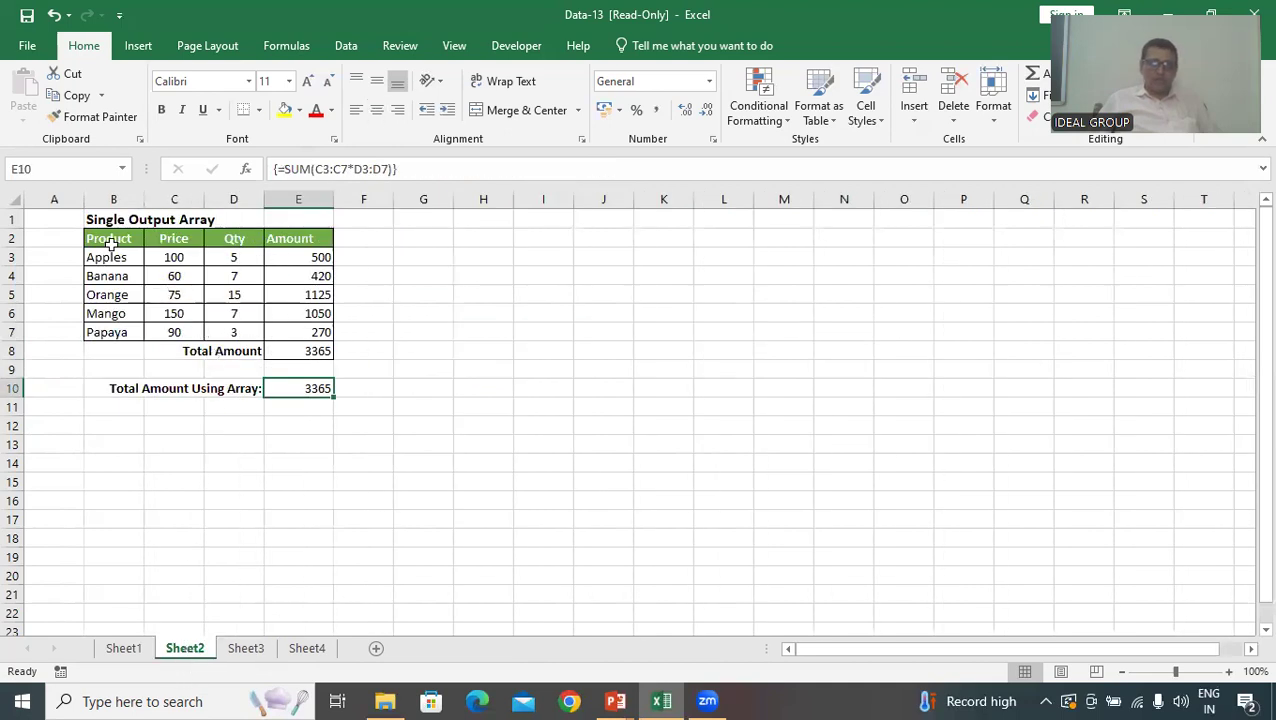
{"action": "left_click", "coordinate": [247, 649]}
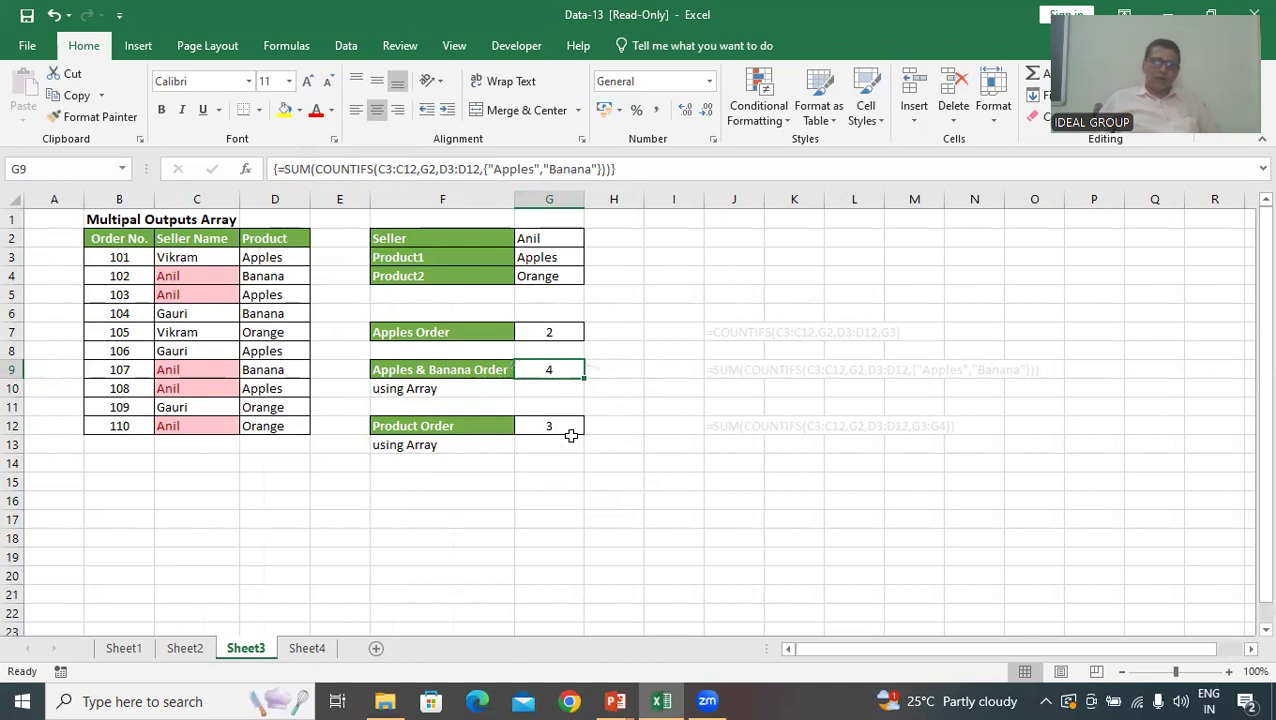
{"action": "left_click", "coordinate": [318, 649]}
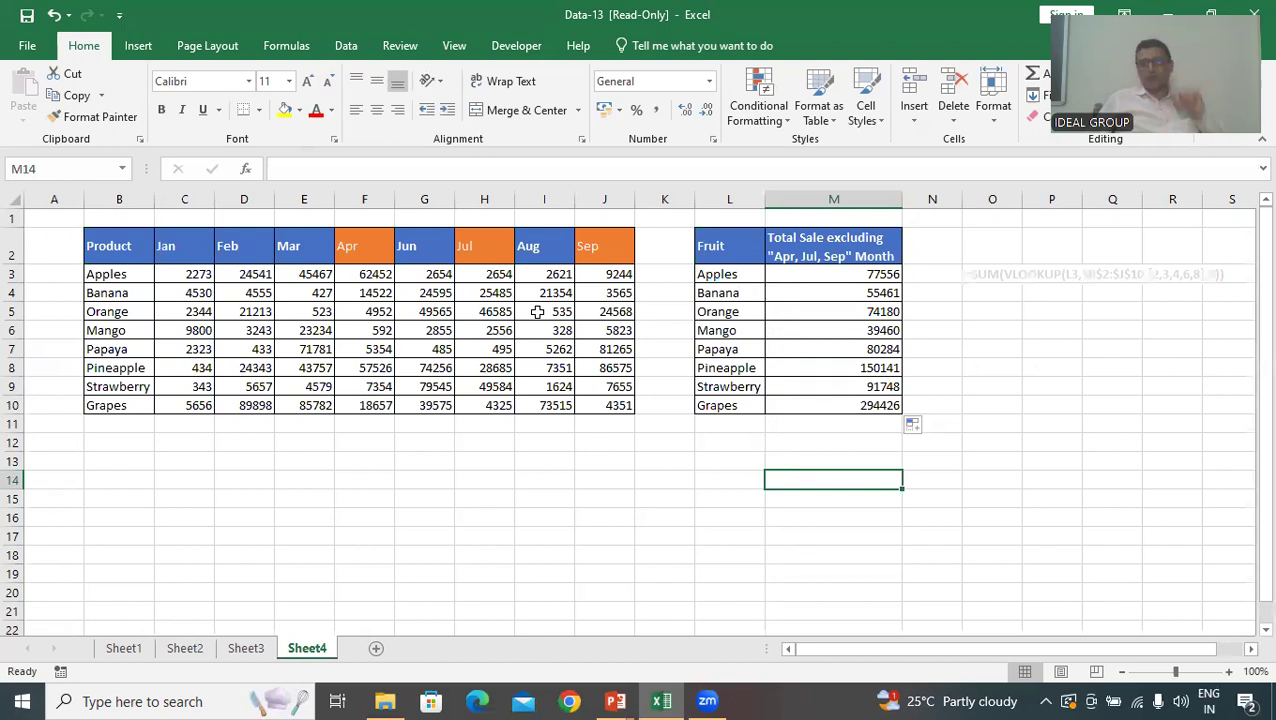
{"action": "left_click", "coordinate": [889, 276]}
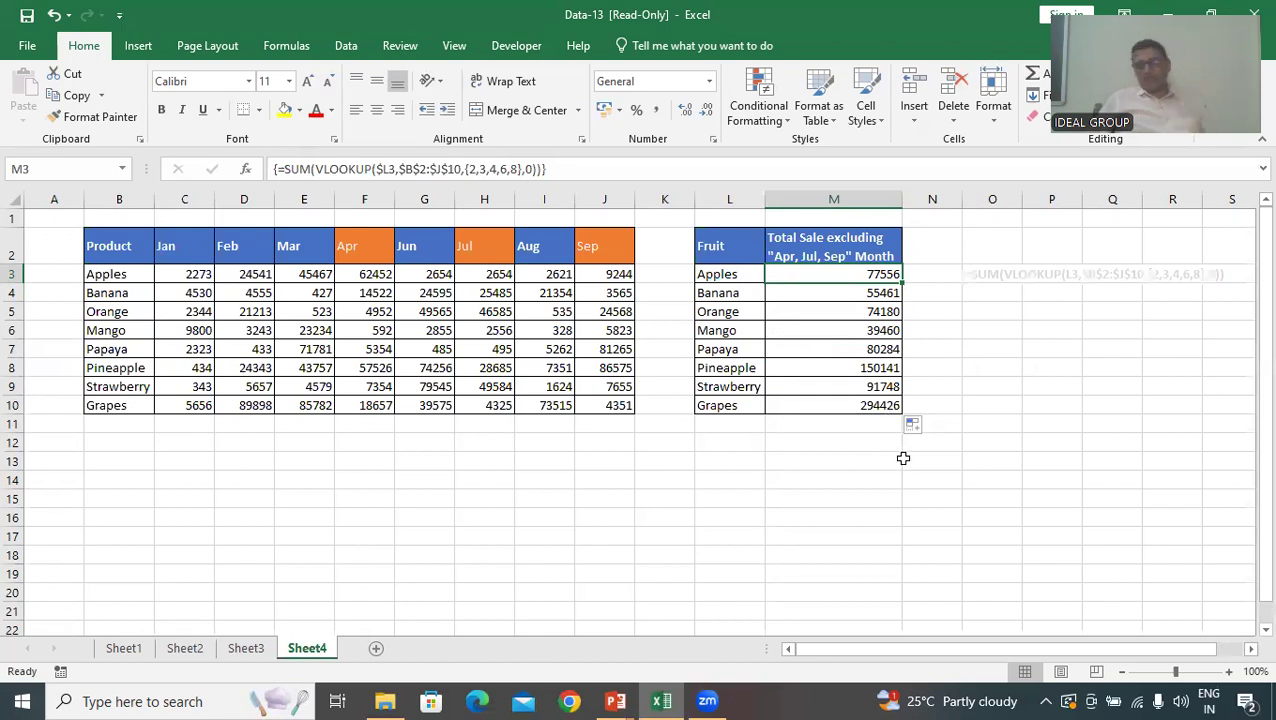
{"action": "left_click", "coordinate": [867, 496]}
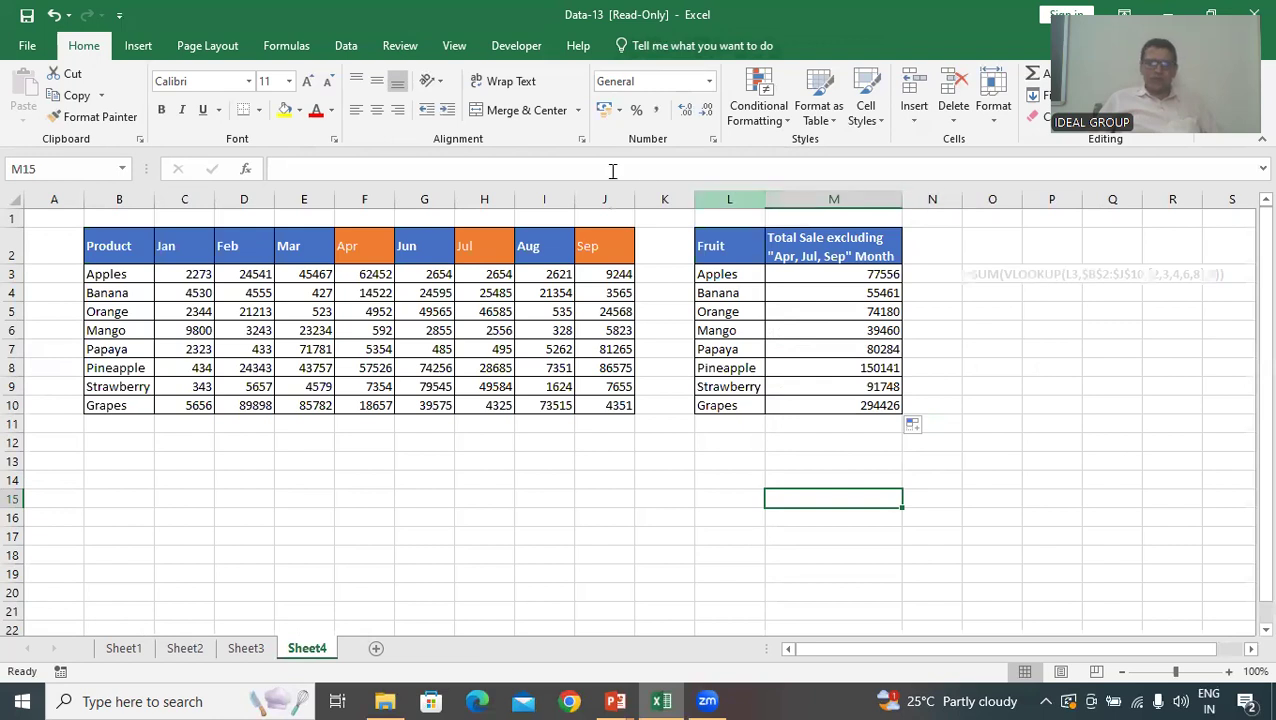
Start saving a copy of the workbook and choose the Documents folder on This PC as its location
{"action": "left_click", "coordinate": [27, 46]}
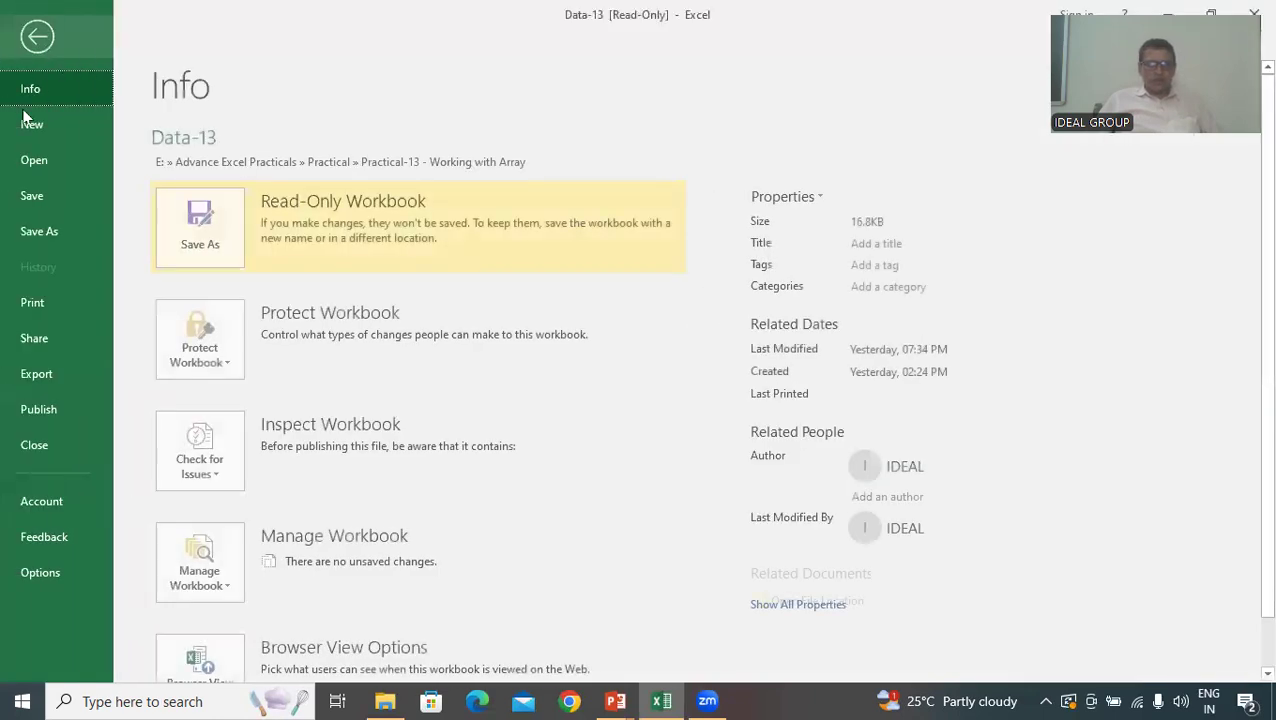
{"action": "left_click", "coordinate": [32, 238]}
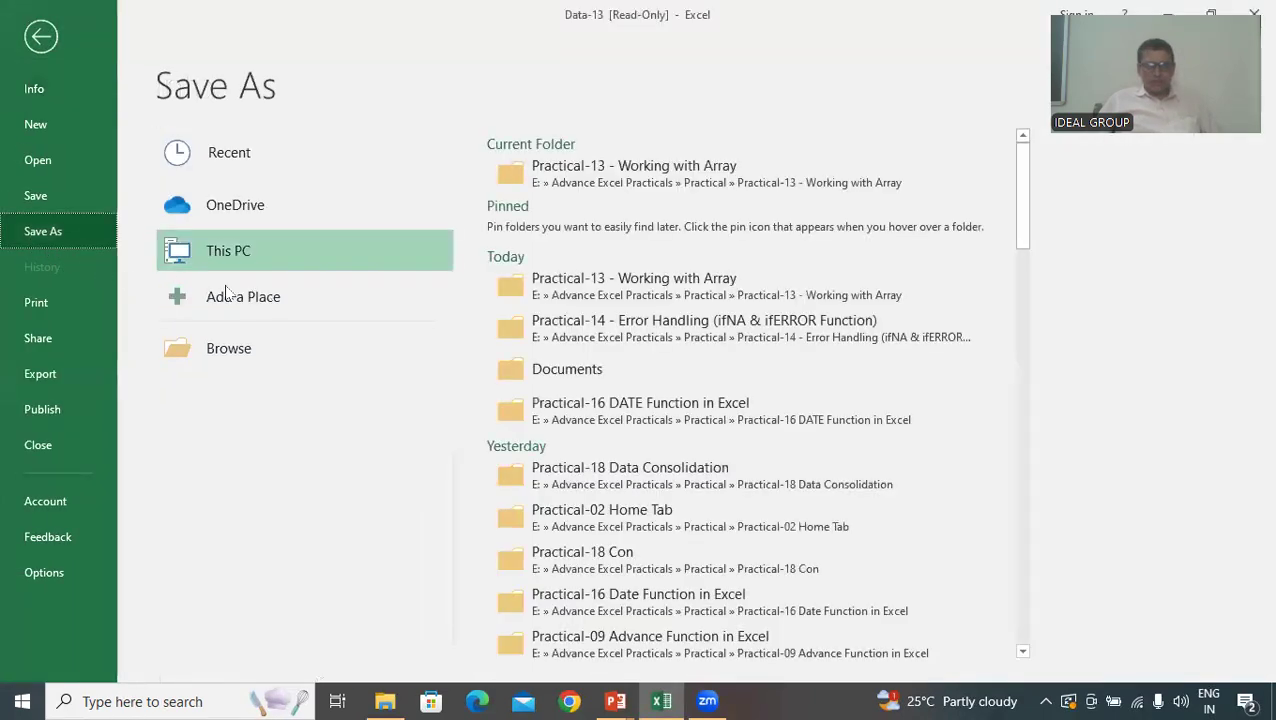
{"action": "left_click", "coordinate": [257, 357]}
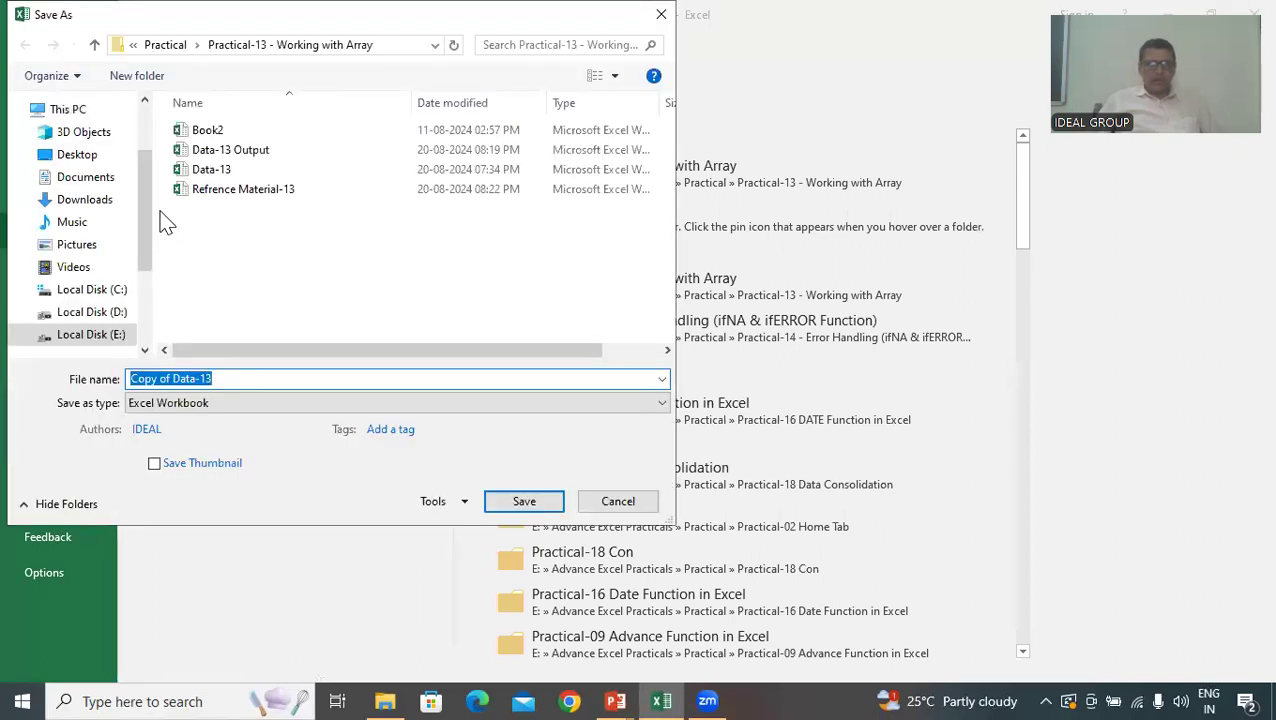
{"action": "left_click", "coordinate": [101, 184]}
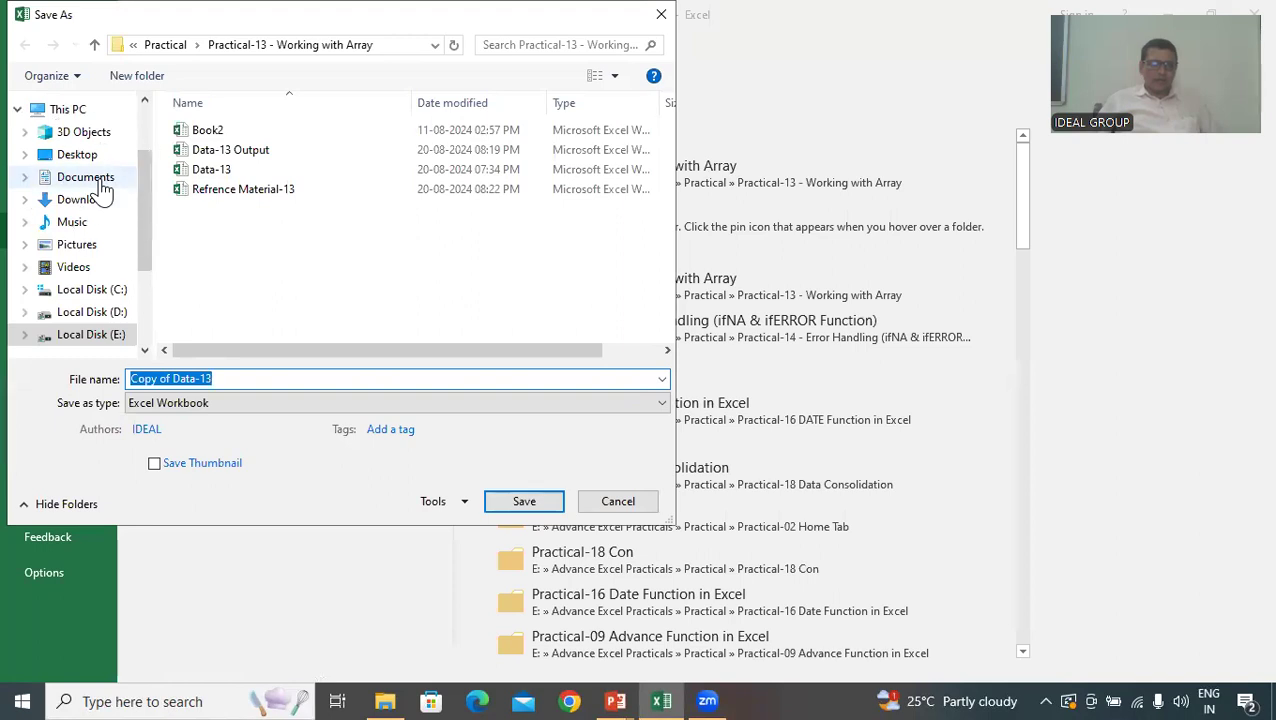
Name the workbook copy IDEAL-13 and save it as an Excel Workbook
{"action": "left_click", "coordinate": [229, 380]}
{"action": "type", "text": "ide"}
{"action": "key", "text": "BackSpace"}
{"action": "key", "text": "BackSpace"}
{"action": "key", "text": "BackSpace"}
{"action": "type", "text": "ID"}
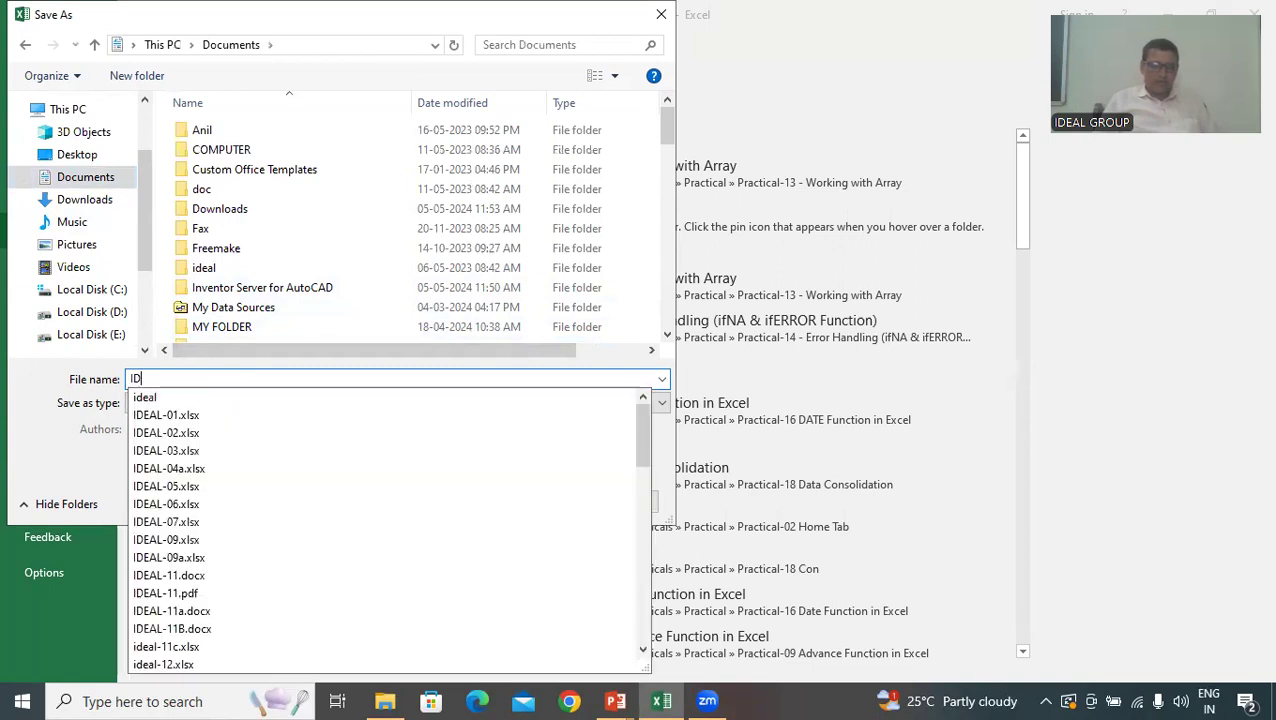
{"action": "type", "text": "EAL-13"}
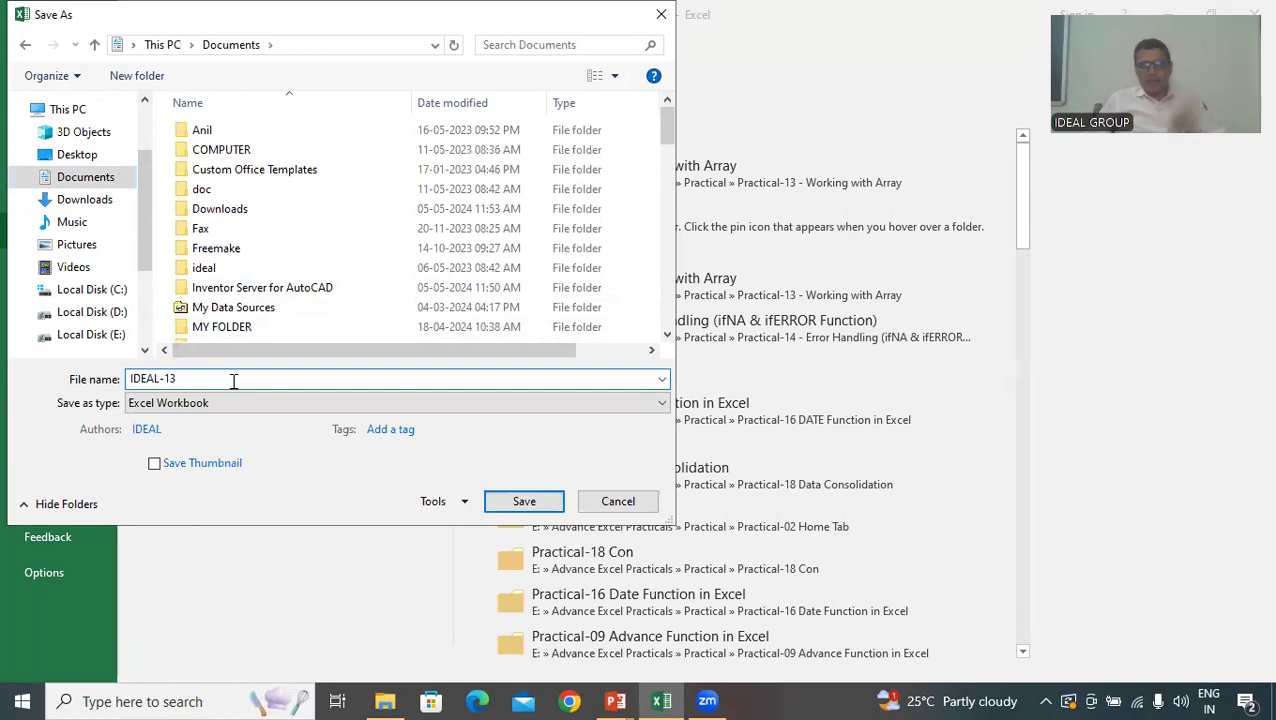
{"action": "left_click", "coordinate": [528, 501]}
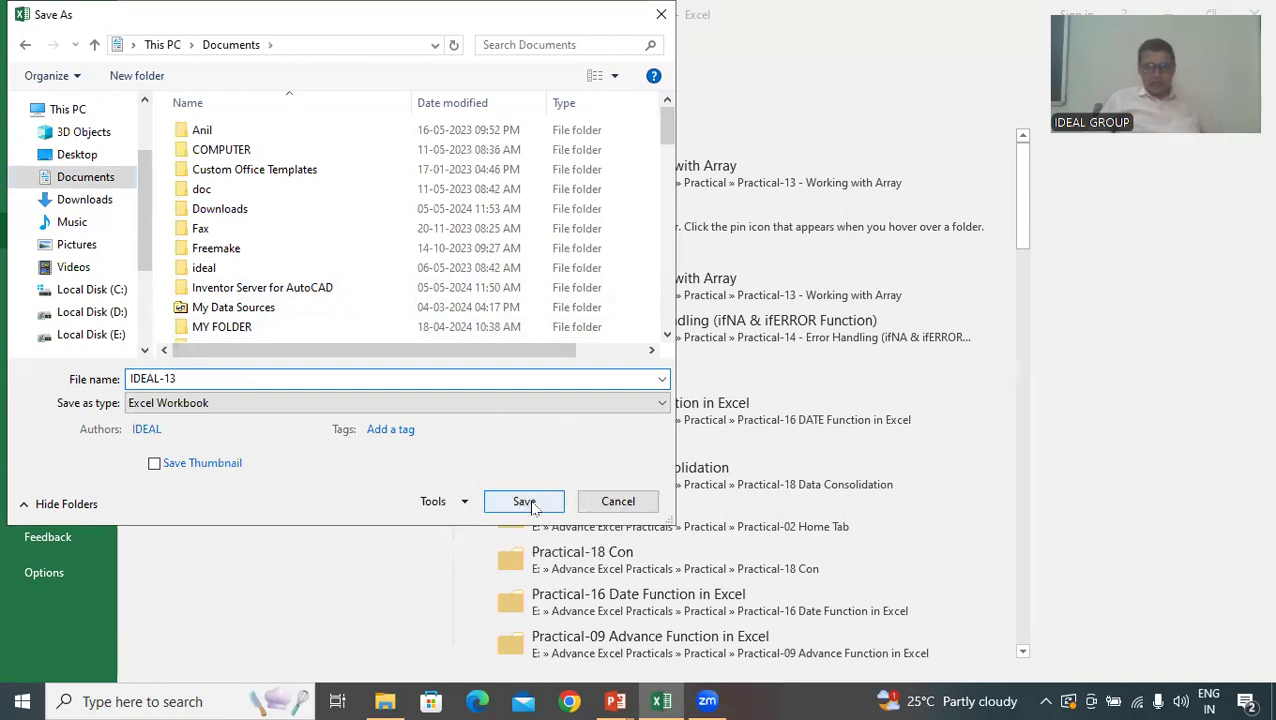